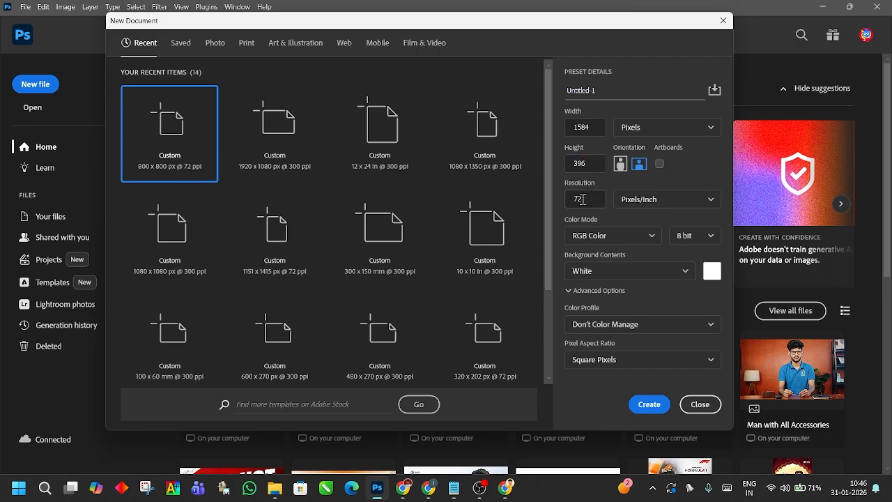
- Create the 1584 × 396 px document with its resolution set to 300 pixels/inch, and dismiss the Generate Image tip
double_click(574, 200)
text(300)
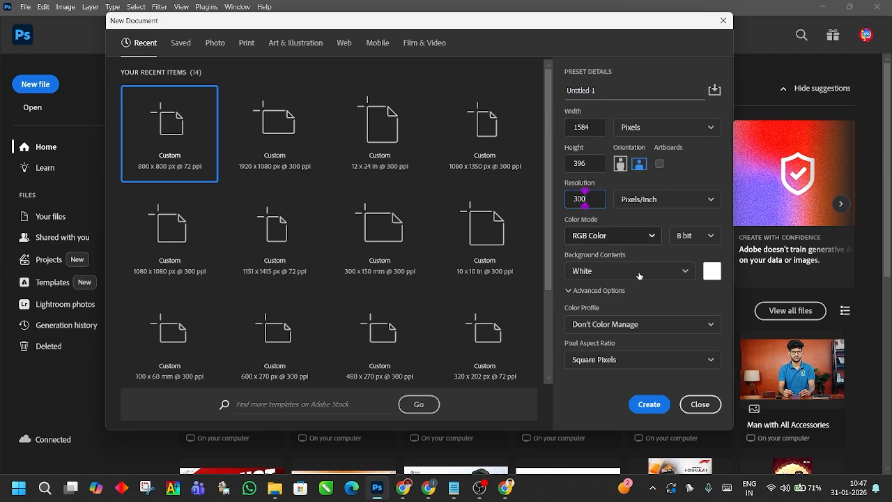
click(648, 405)
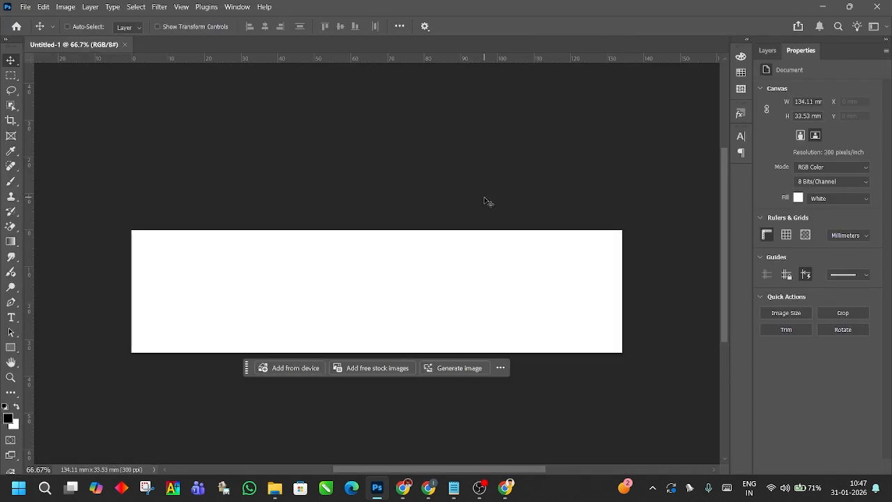
scroll(481, 213, down, 2)
drag(434, 253, 476, 246)
drag(331, 246, 340, 283)
drag(444, 221, 427, 166)
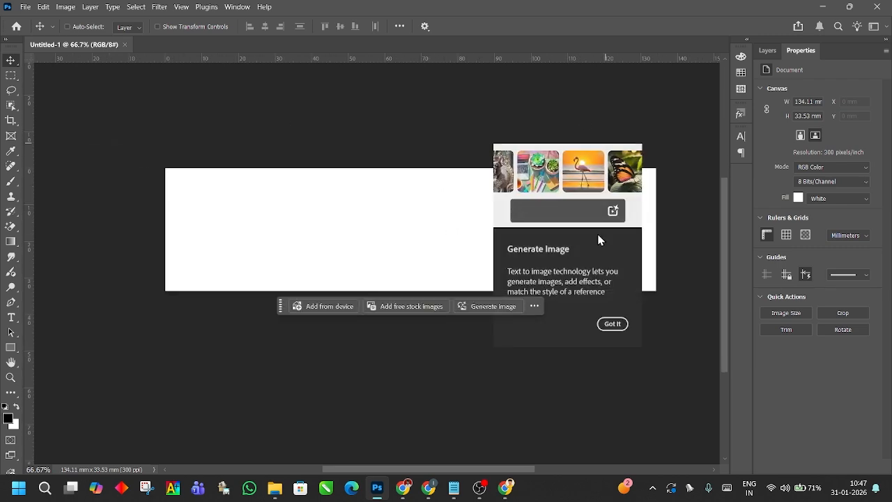
click(613, 324)
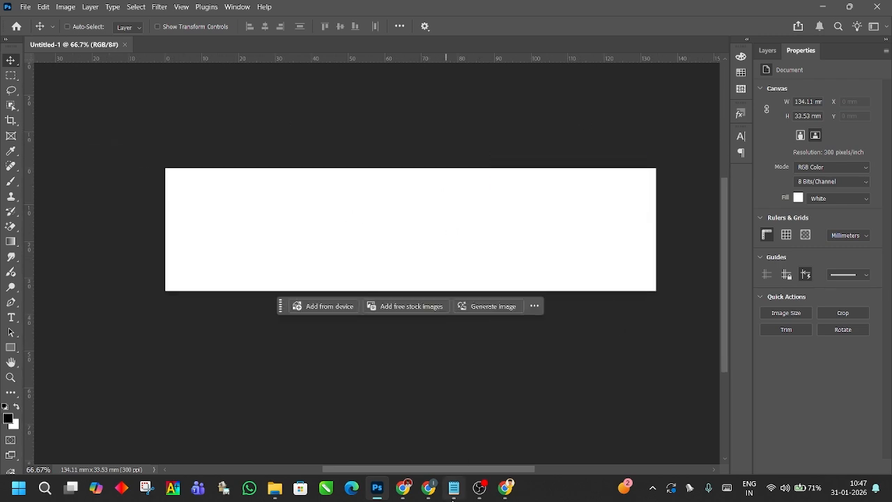
- Review the cover page copy in Notepad, covering the headline, payment promise, deals and experience, services, and contact line
click(454, 488)
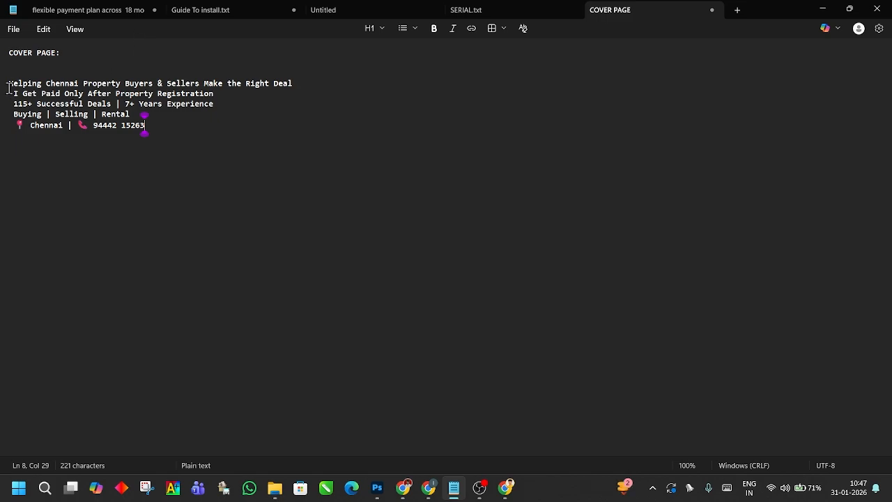
drag(7, 79, 246, 85)
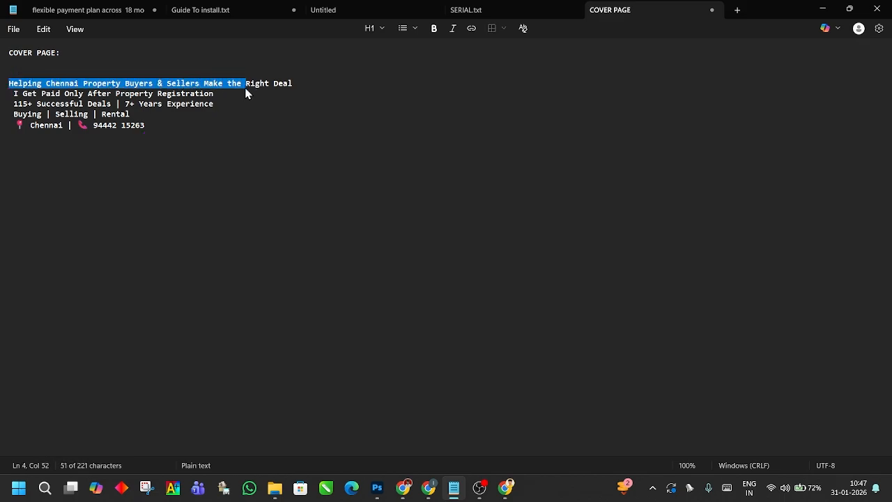
click(144, 126)
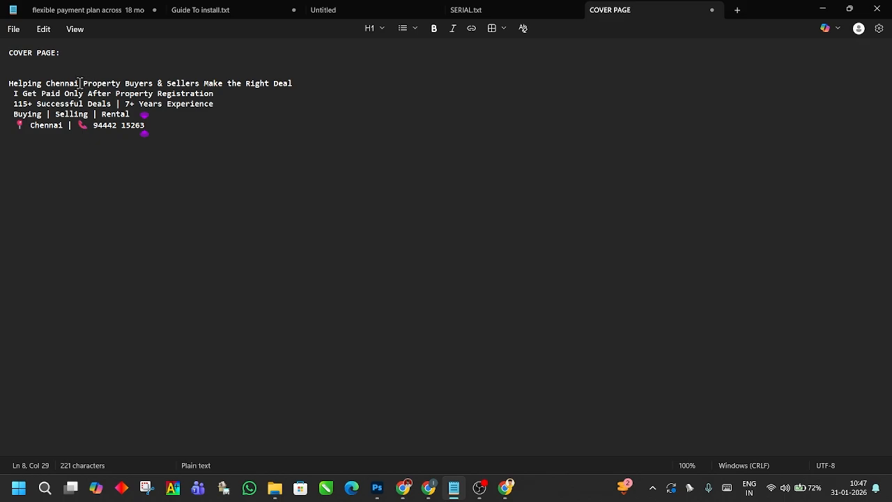
drag(82, 82, 199, 83)
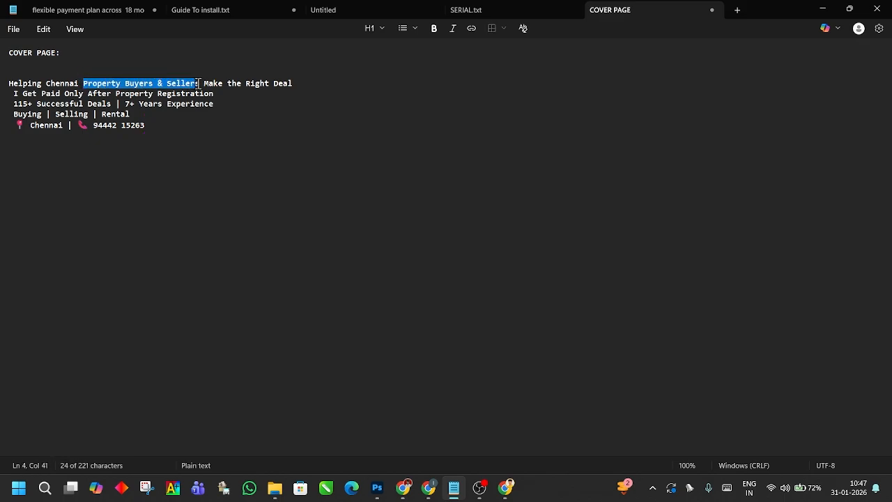
click(87, 83)
drag(84, 83, 202, 84)
click(225, 121)
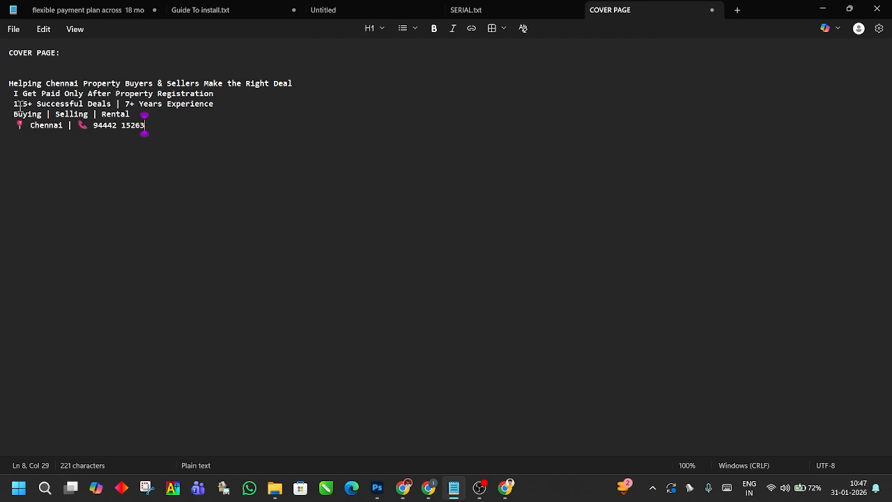
drag(19, 103, 199, 113)
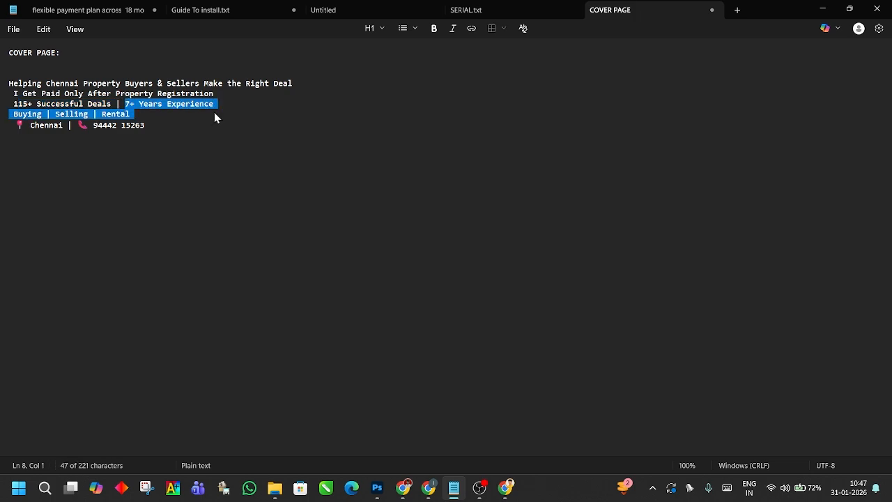
click(187, 136)
mouse_move(13, 114)
mouse_down()
mouse_move(139, 115)
mouse_move(22, 112)
mouse_up()
click(171, 143)
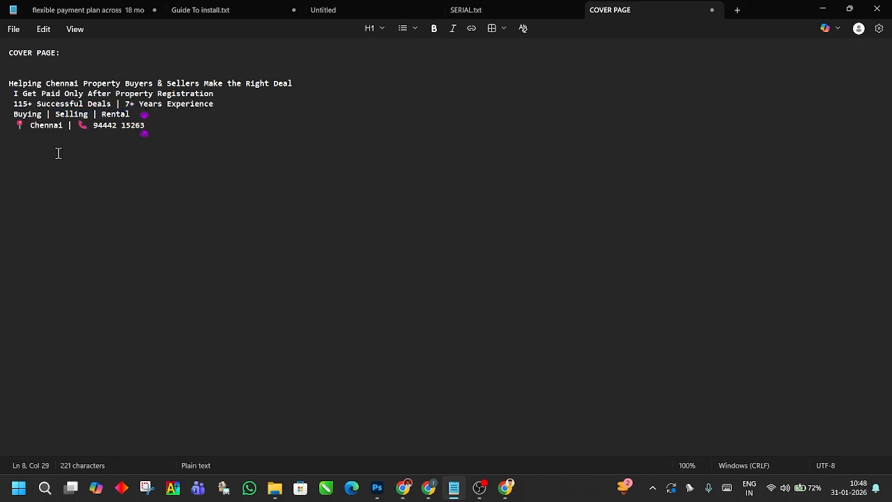
drag(145, 126, 86, 127)
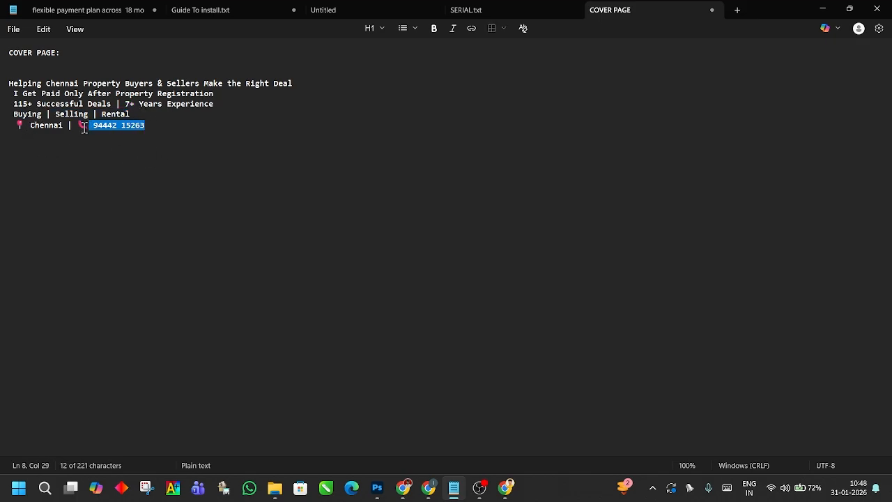
click(151, 143)
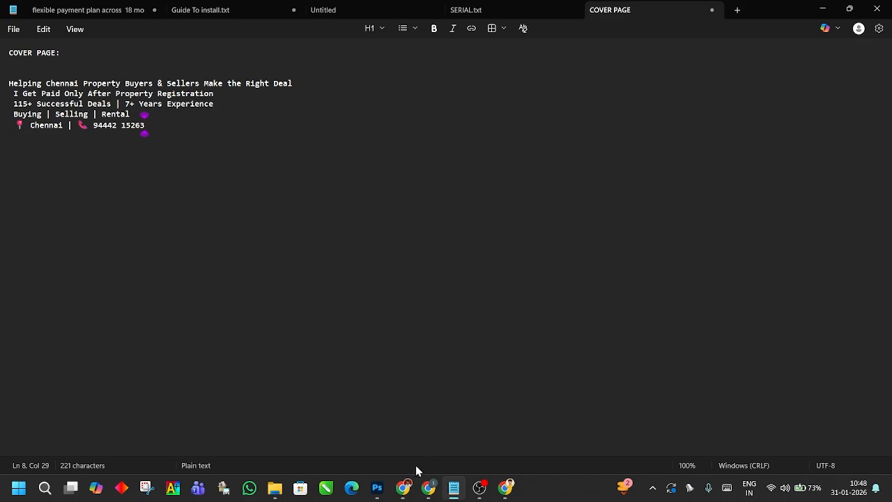
- Switch to Photoshop and set the foreground color to blue #0a00d2
click(377, 488)
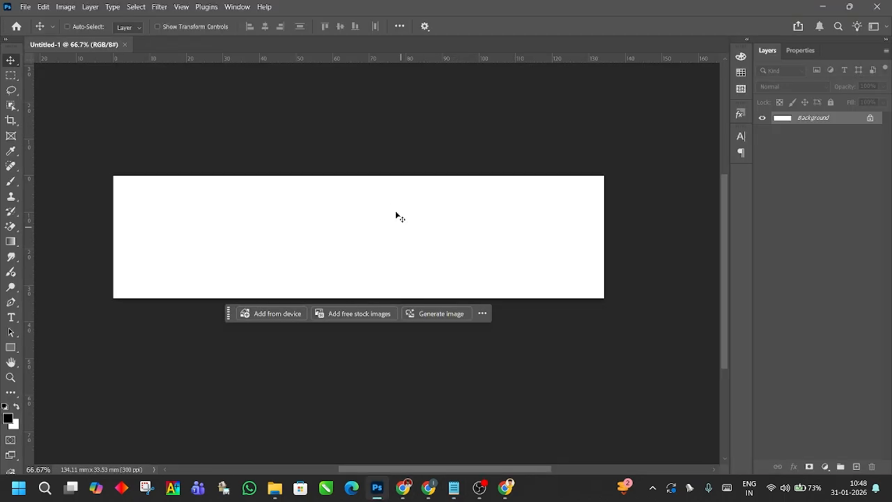
drag(400, 227, 374, 302)
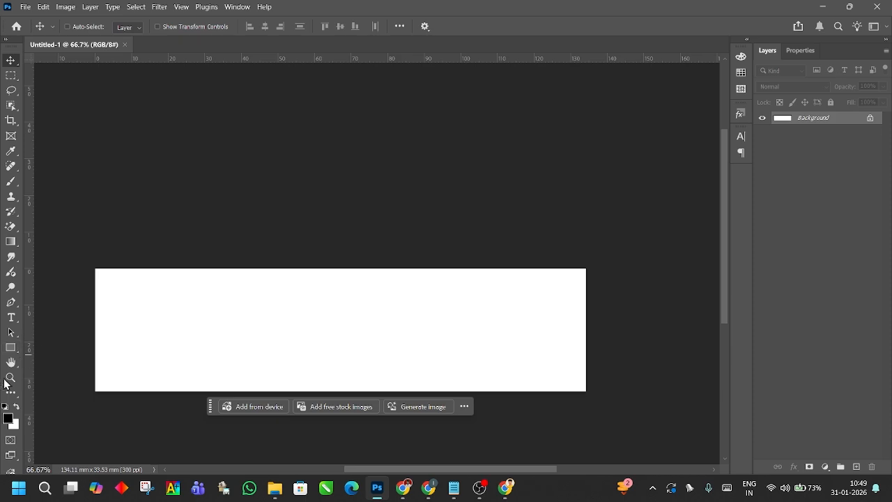
click(8, 419)
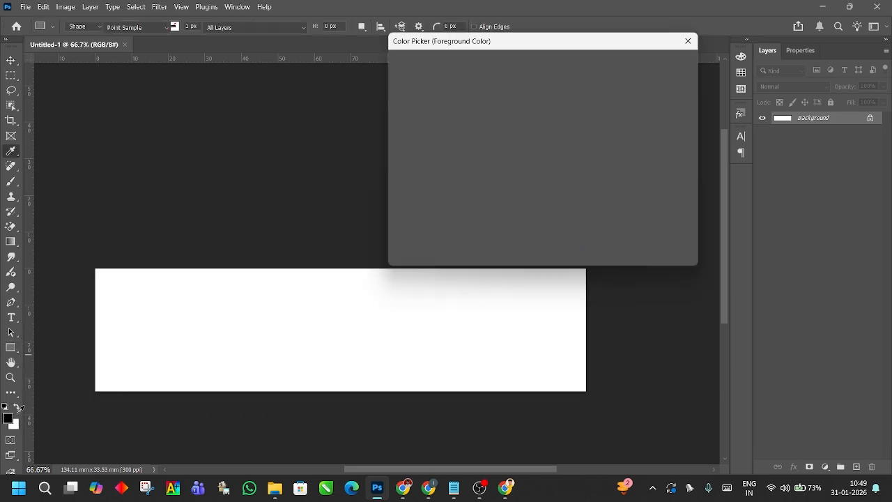
click(556, 118)
drag(543, 92, 542, 94)
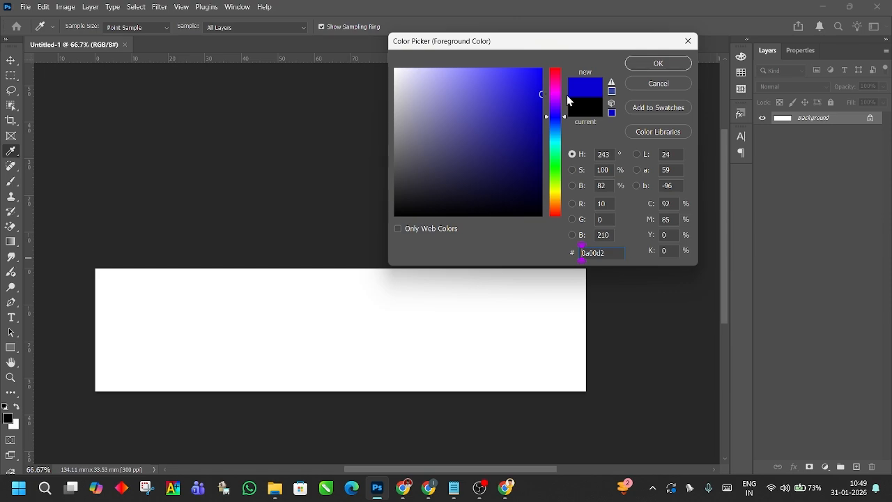
click(668, 64)
- Unlock the Background layer and fill it with the blue foreground color
key(u)
click(870, 118)
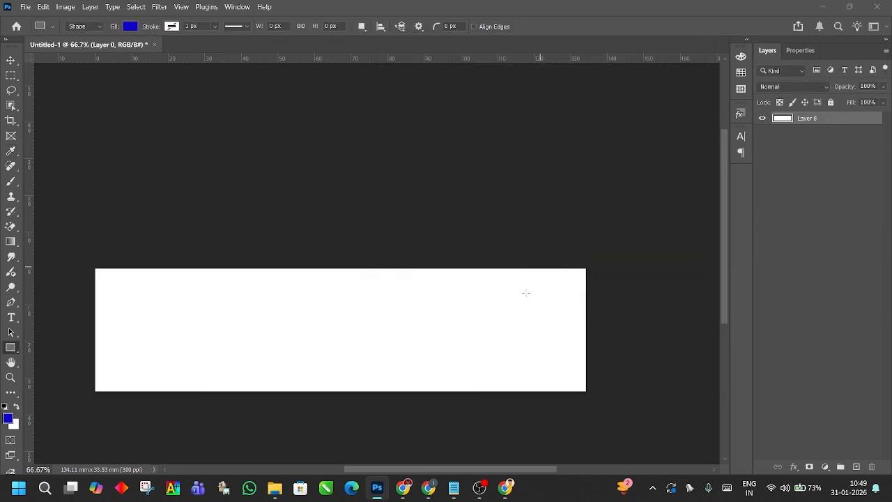
click(540, 267)
click(494, 215)
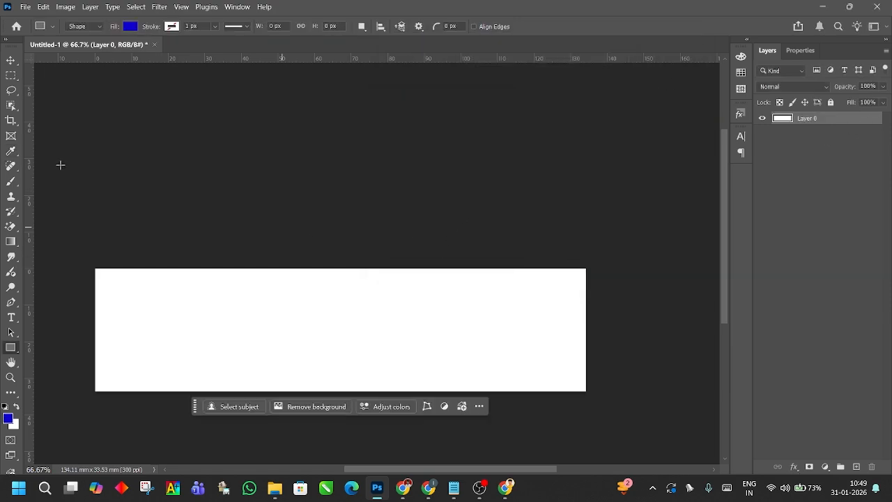
click(11, 60)
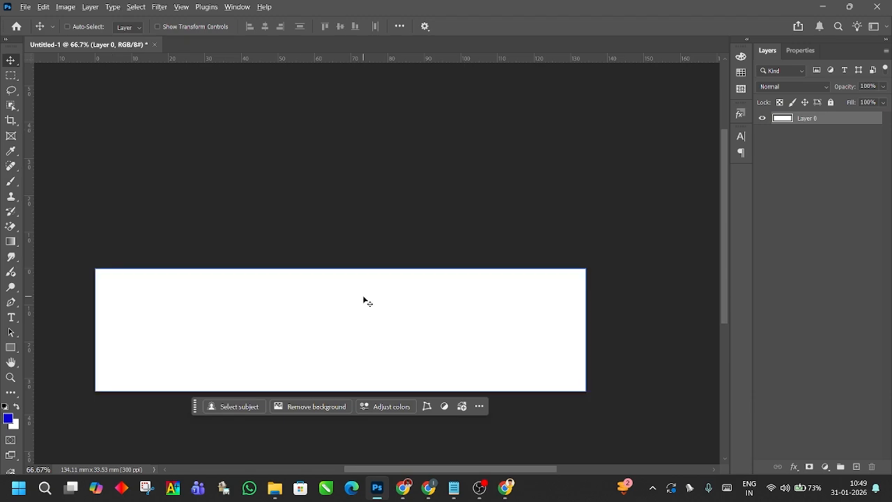
key(alt+BackSpace)
- Darken the foreground color to #0800a2 and refill the banner's background layer with it
drag(384, 290, 390, 241)
click(9, 420)
drag(534, 109, 544, 123)
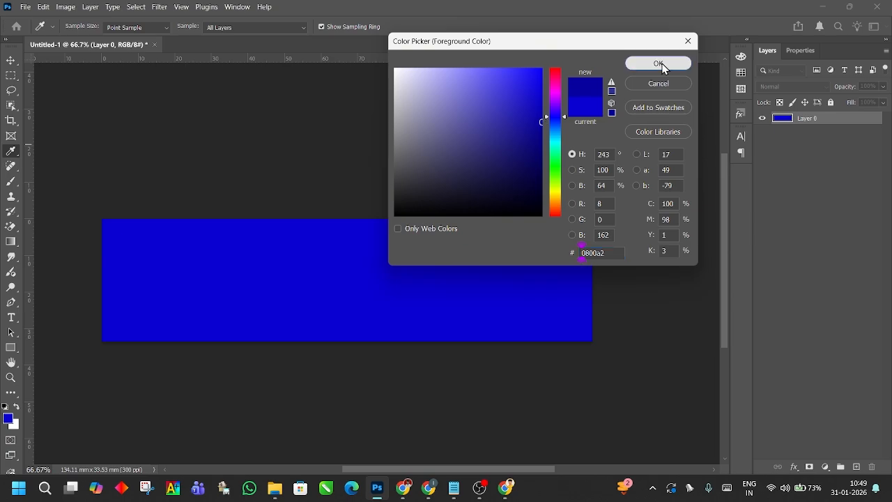
click(658, 63)
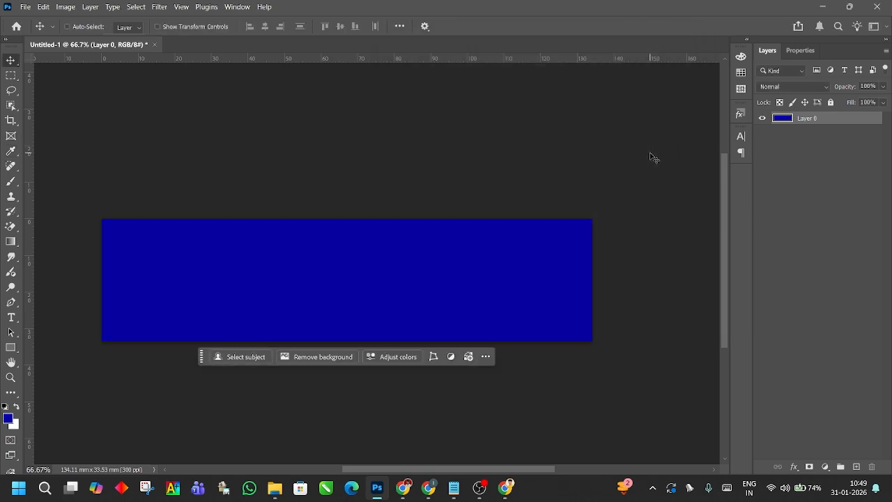
drag(571, 235, 569, 203)
mouse_move(382, 276)
mouse_down()
mouse_move(365, 253)
mouse_move(395, 284)
mouse_up()
- Switch to Notepad and copy the headline "Helping Chennai Property Buyers & Sellers Make the Right Deal"
key(alt+Tab)
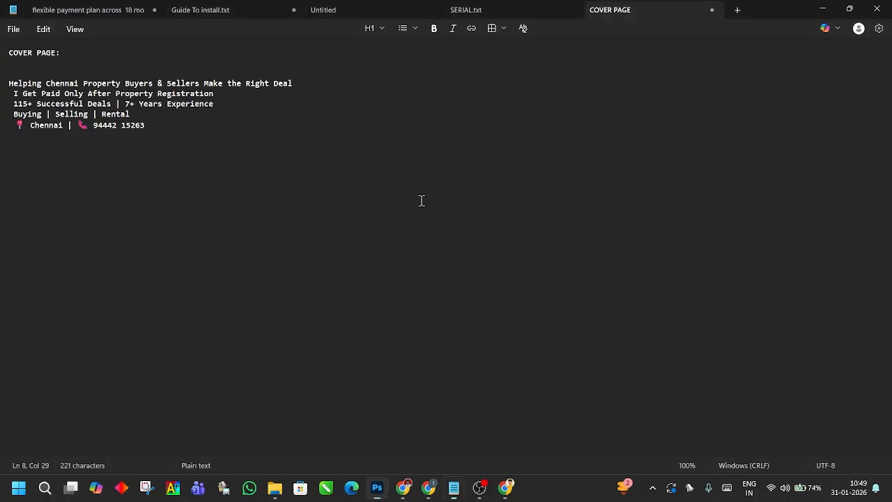
click(4, 84)
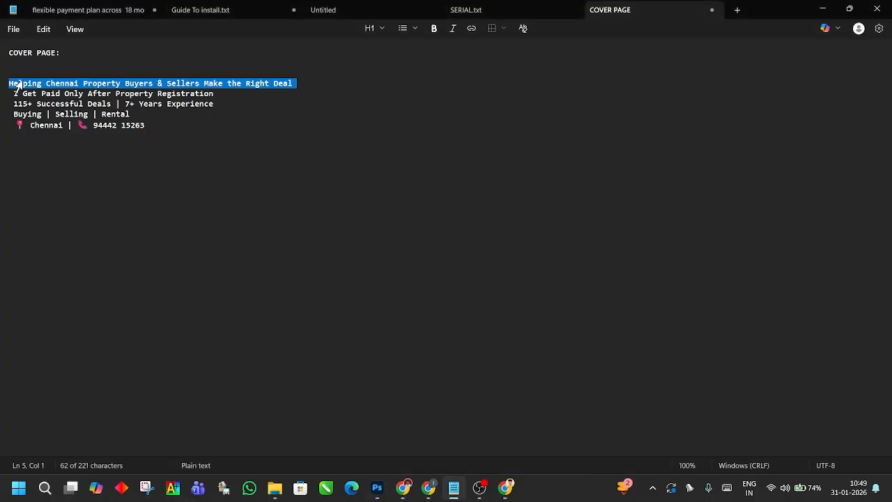
click(275, 117)
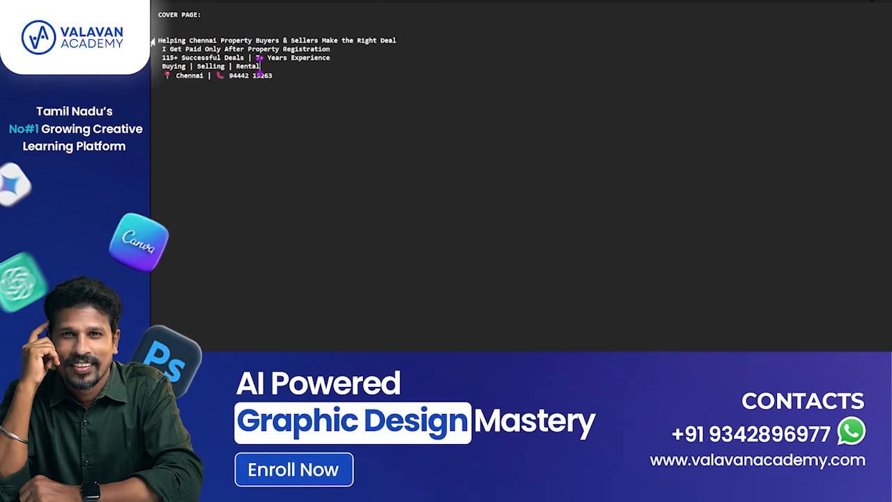
triple_click(193, 41)
key(ctrl+c)
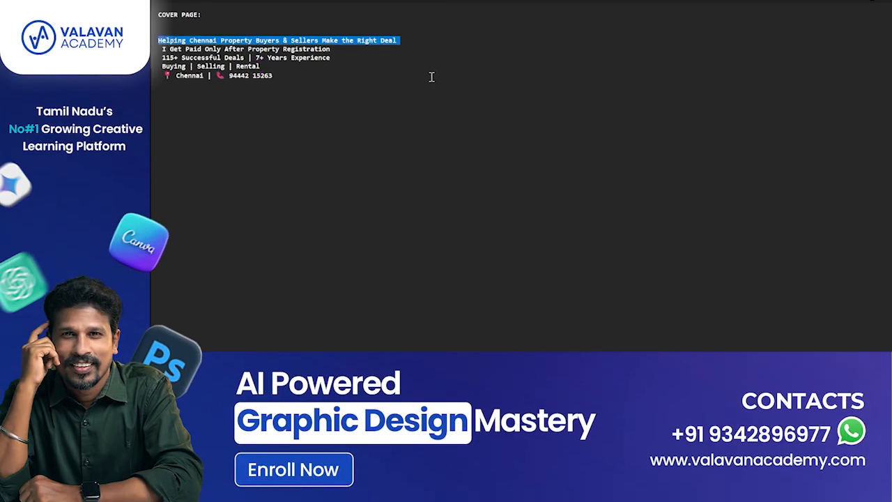
- Paste the copied headline into Photoshop as a text layer across the upper part of the banner and color it white
key(alt+Tab)
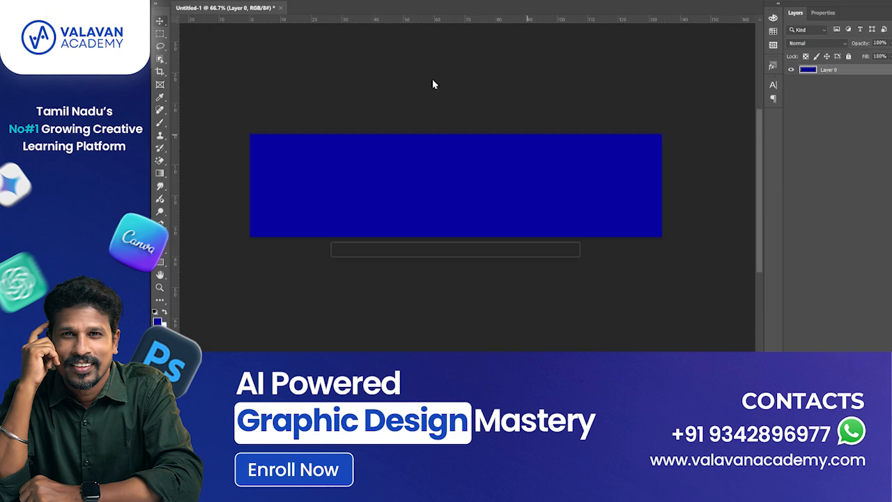
key(t)
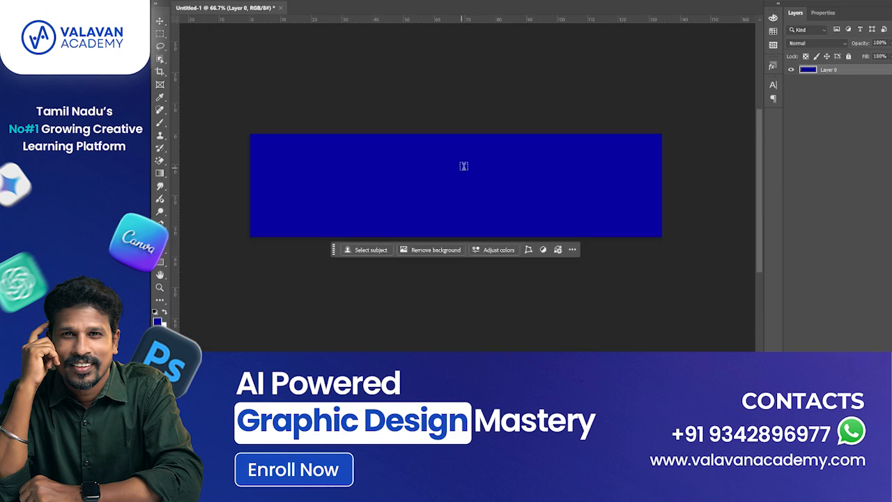
click(463, 165)
key(ctrl+v)
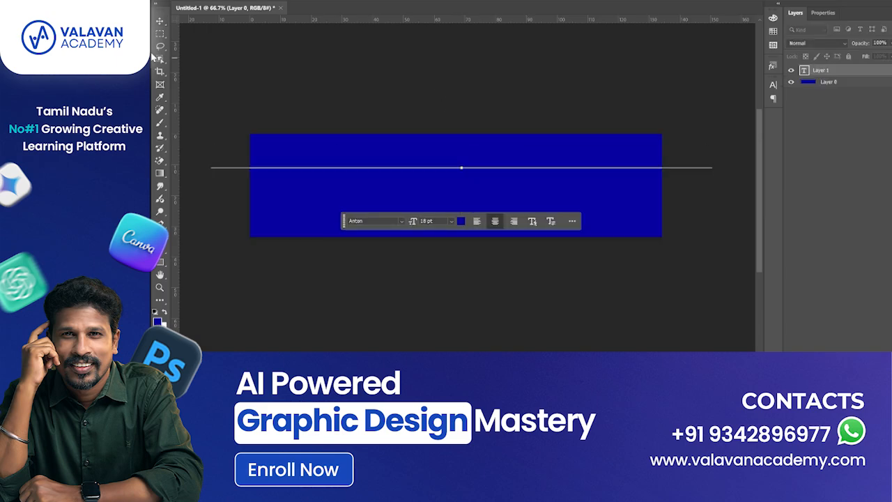
click(160, 23)
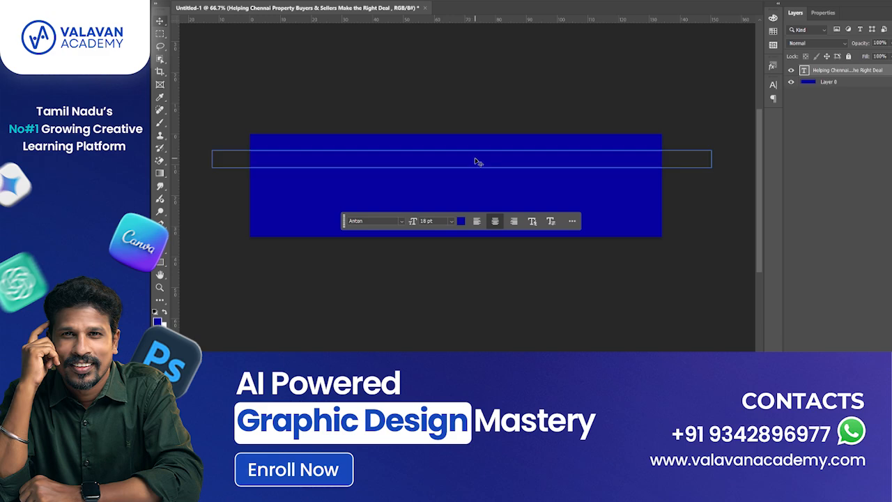
key(ctrl+BackSpace)
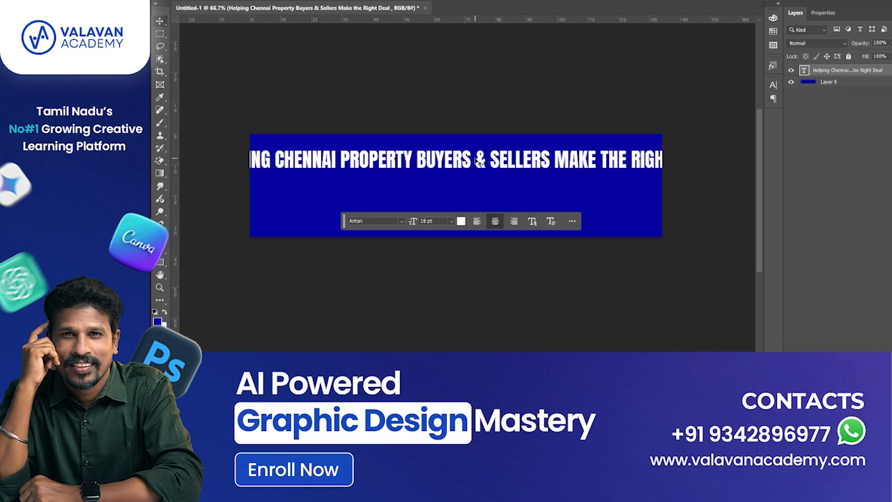
- Change the headline's font to Montserrat ExtraBold and show the layer list
drag(556, 98, 543, 99)
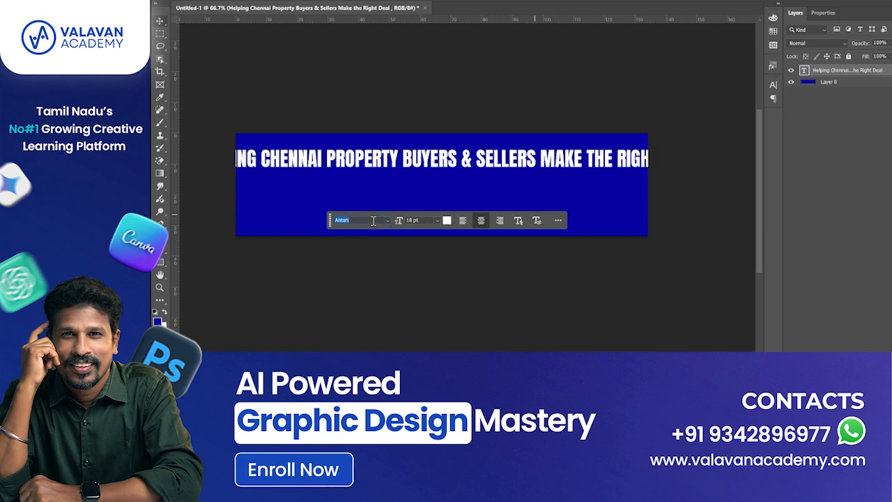
text(monts)
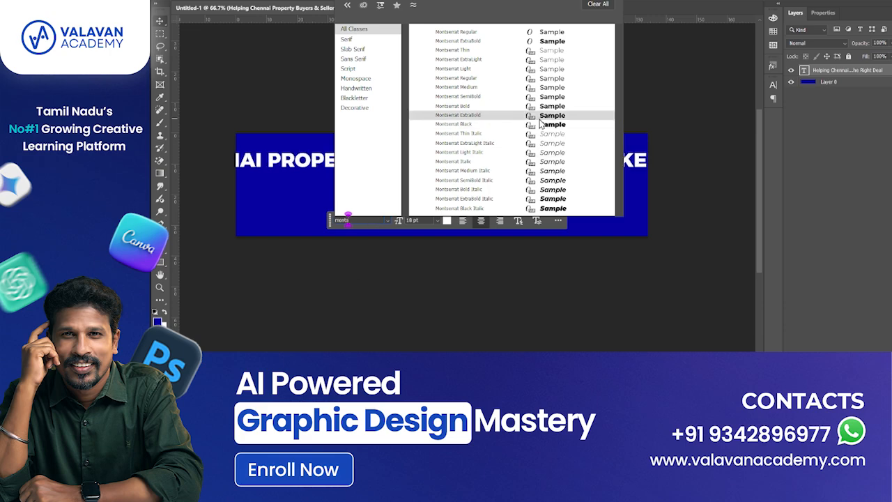
click(540, 119)
click(528, 108)
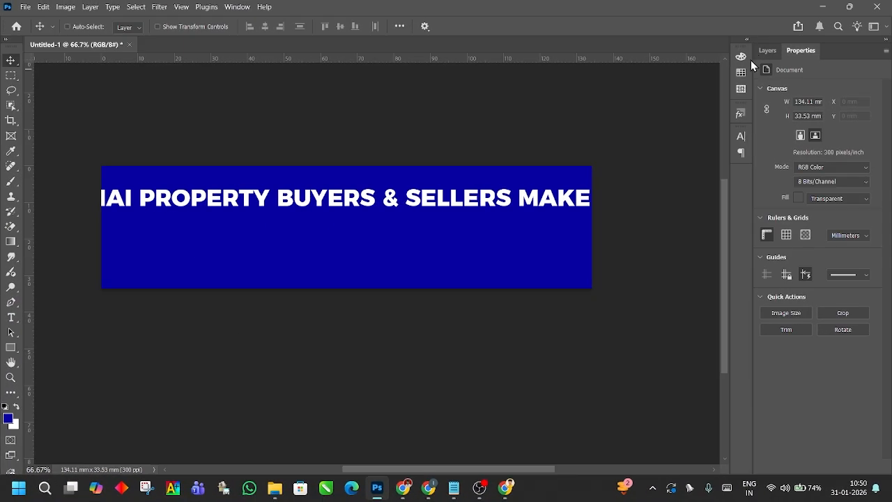
click(793, 14)
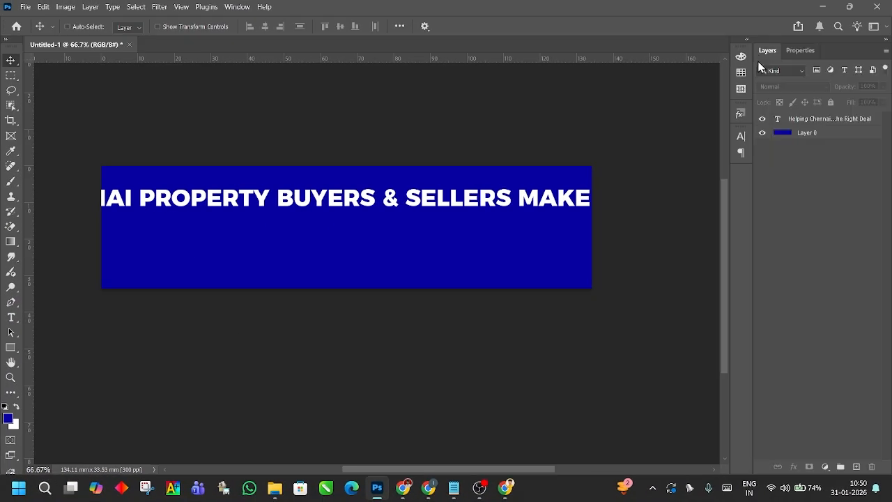
- Scale the headline layer down to about 9.5 pt so it fits within the banner's width
click(808, 119)
key(ctrl+t)
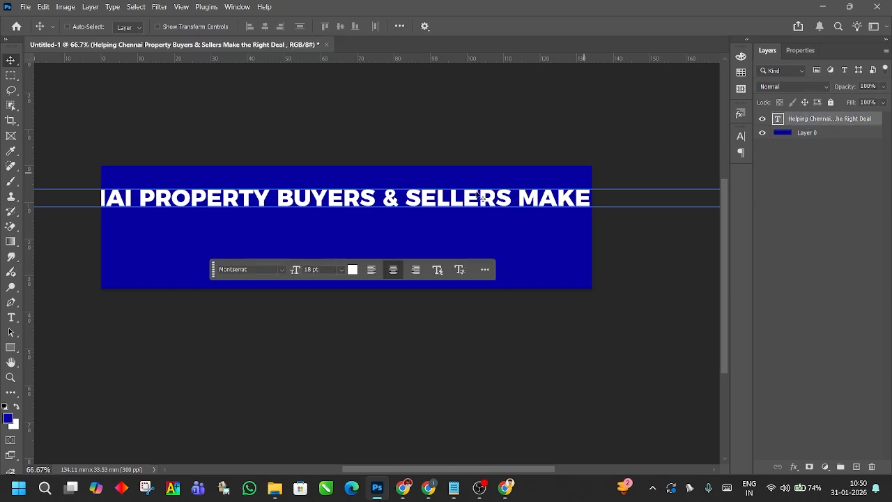
drag(353, 186, 390, 203)
click(471, 327)
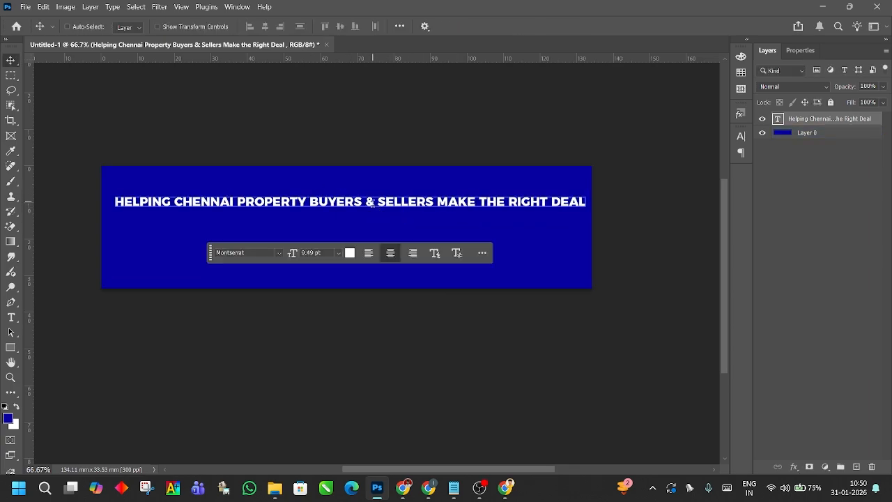
- Break the headline onto a second line before "SELLERS" and reposition it in the banner's upper part
double_click(371, 201)
click(377, 201)
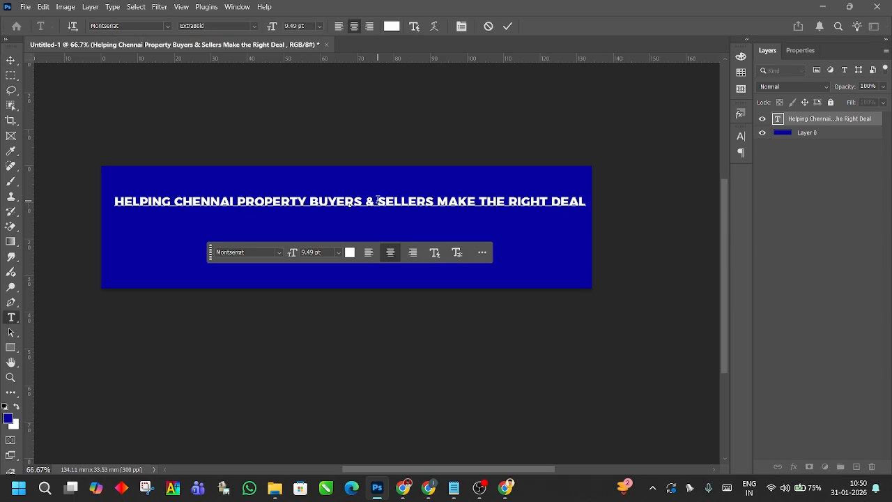
key(Return)
click(11, 60)
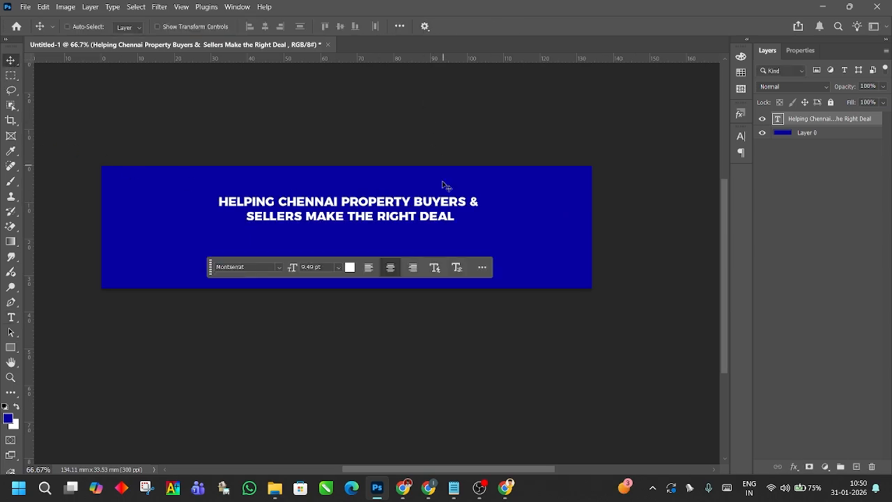
scroll(429, 192, up, 3)
drag(415, 211, 489, 202)
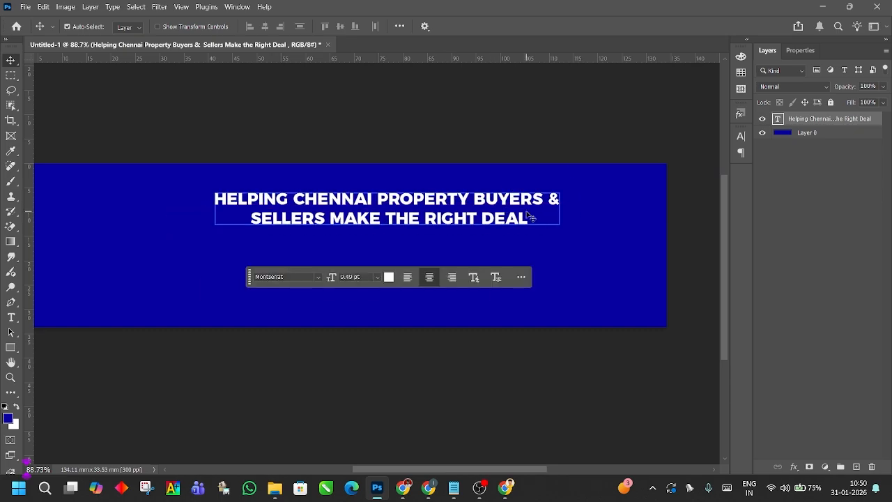
- Enlarge the two-line headline to about 11 pt and reposition it in the banner's upper part
key(ctrl+t)
drag(563, 247, 619, 265)
drag(504, 221, 507, 227)
scroll(532, 329, down, 1)
key(Return)
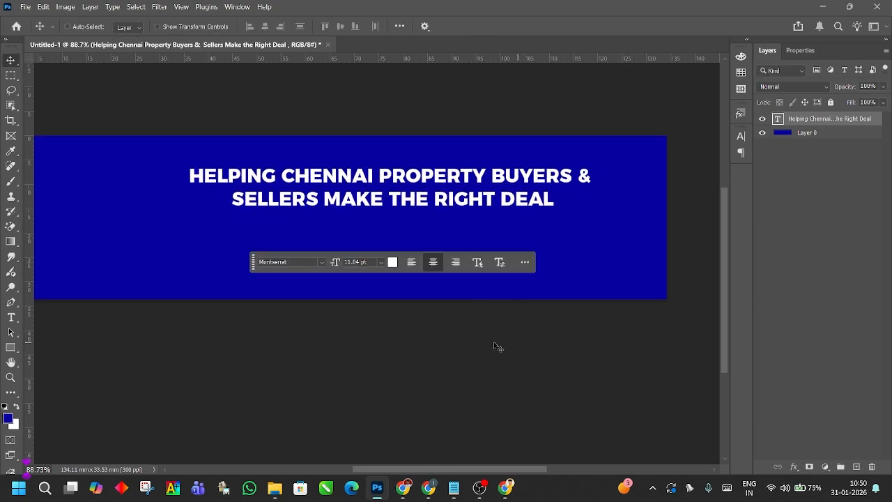
key(space)
drag(399, 353, 476, 358)
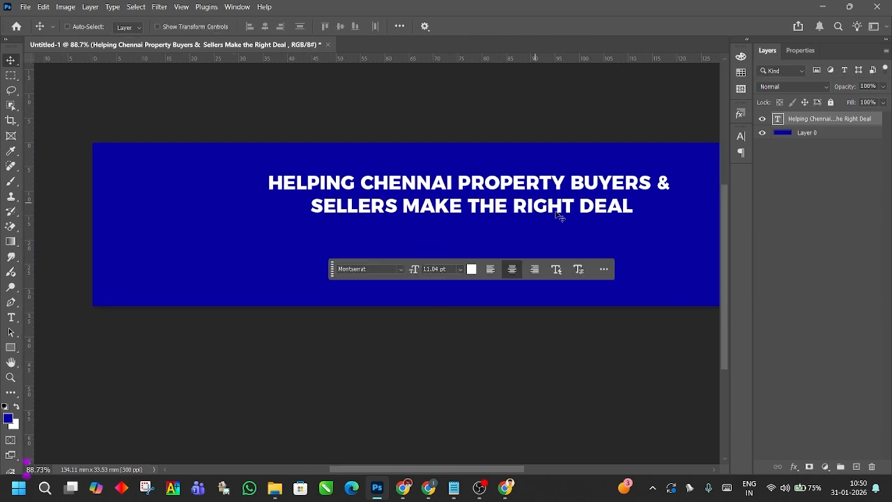
drag(553, 202, 484, 210)
scroll(549, 220, right, 1)
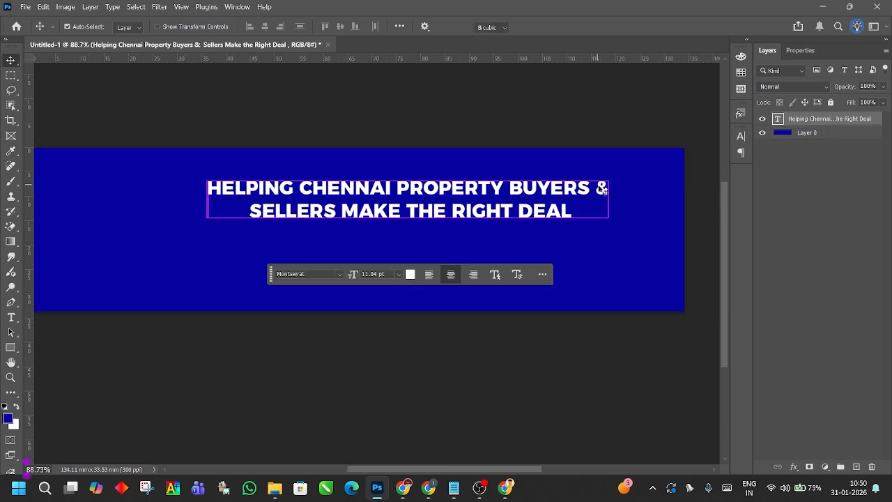
- Scale the headline down to about 10.1 pt and adjust its position near the banner's upper edge
key(ctrl+t)
drag(611, 176, 581, 184)
drag(500, 201, 513, 197)
scroll(517, 230, down, 1)
key(Return)
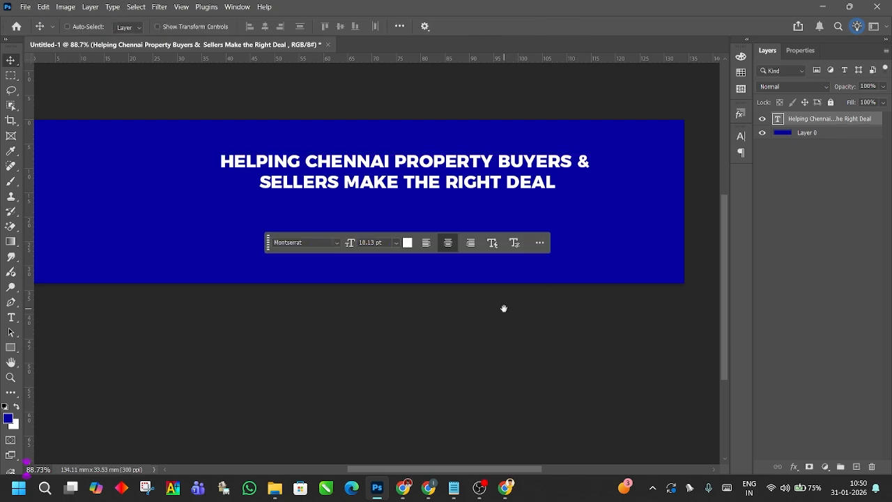
- Switch to Notepad, copy the line "I Get Paid Only After Property Registration" and return to Photoshop
scroll(516, 331, up, 1)
scroll(516, 331, left, 1)
scroll(617, 311, up, 1)
key(alt+Tab)
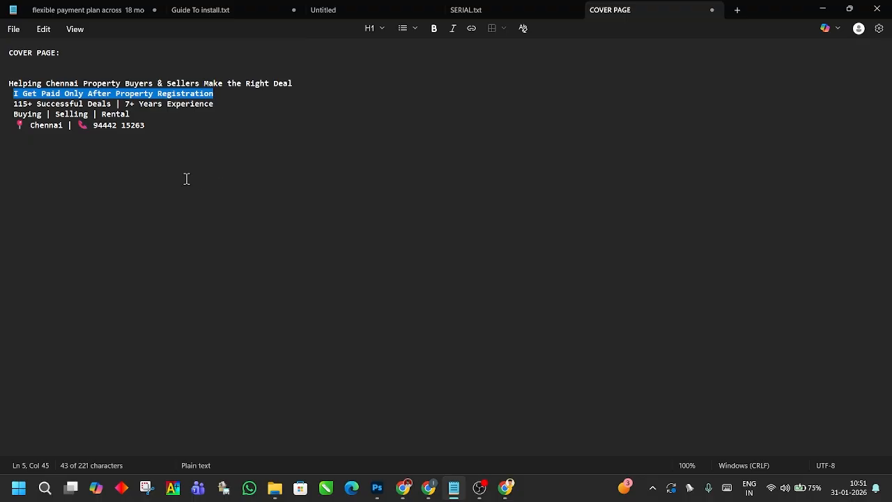
click(179, 177)
drag(9, 94, 225, 93)
drag(212, 99, 3, 103)
key(ctrl+c)
click(227, 215)
key(alt+Tab)
- Duplicate the headline directly below itself and replace the copy's text with the copied "I Get Paid Only After Property Registration"
drag(401, 234, 464, 268)
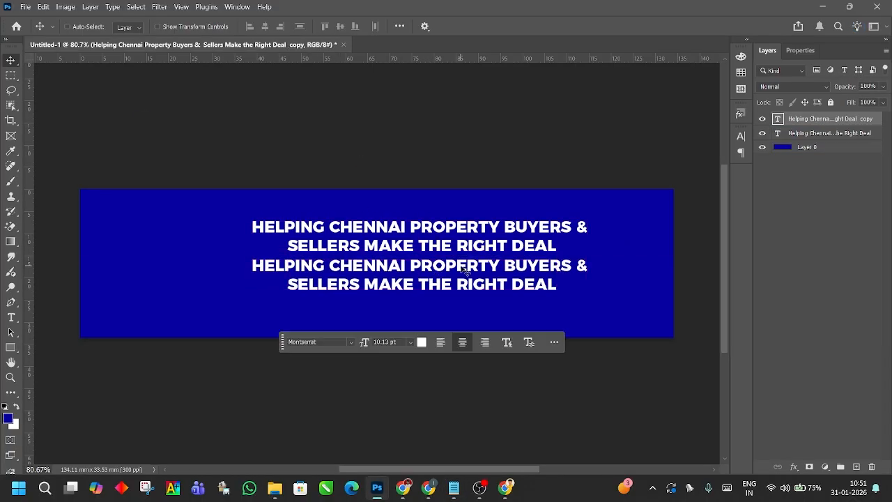
double_click(464, 269)
key(ctrl+v)
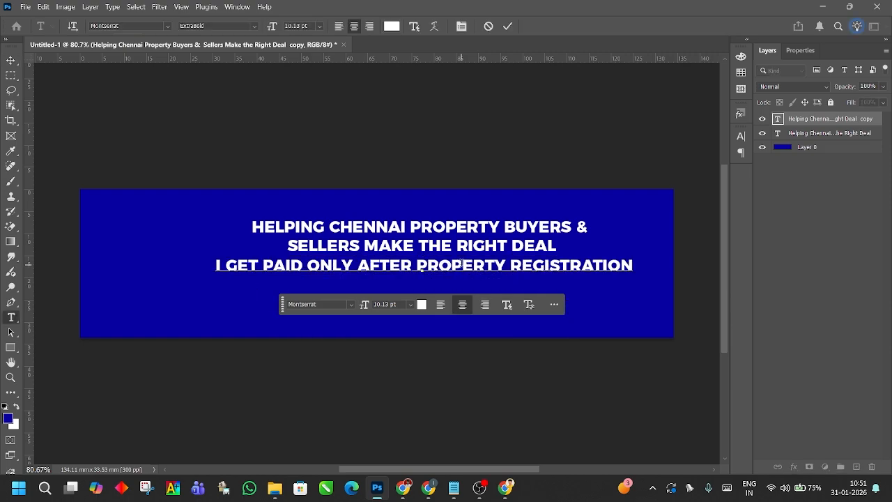
- Turn off All Caps for the whole "I Get Paid Only After Property Registration" line
key(ctrl+a)
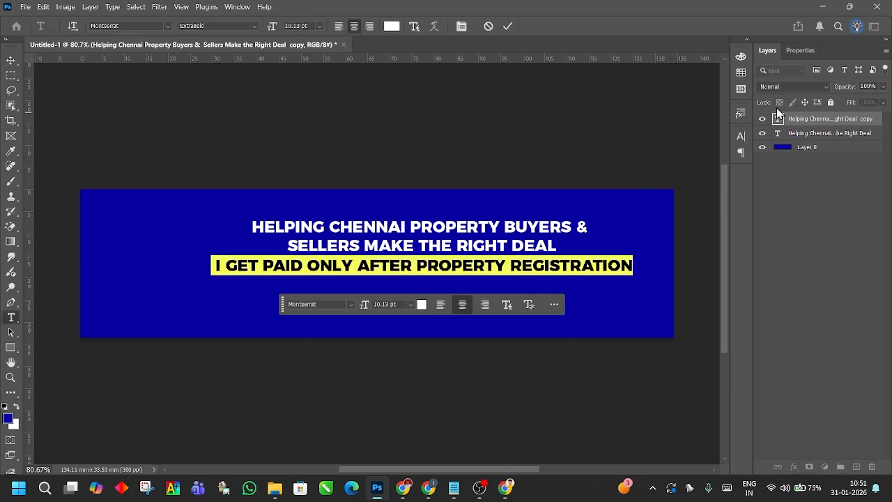
click(800, 50)
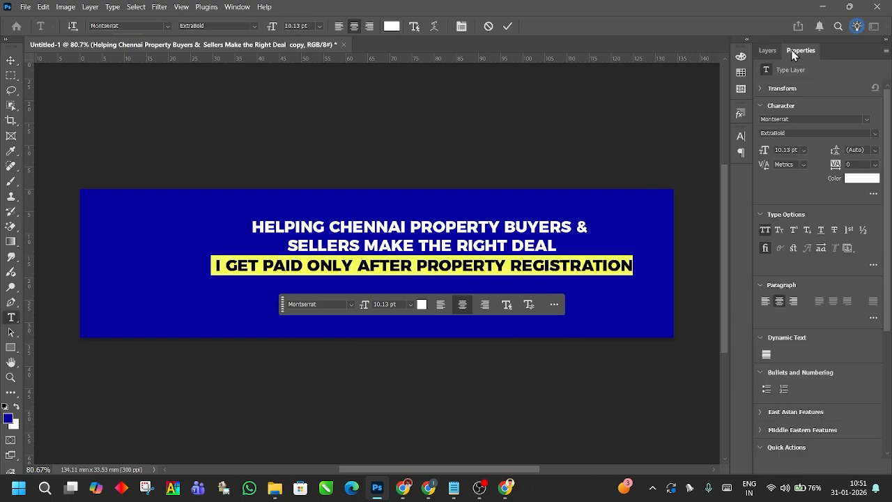
click(765, 231)
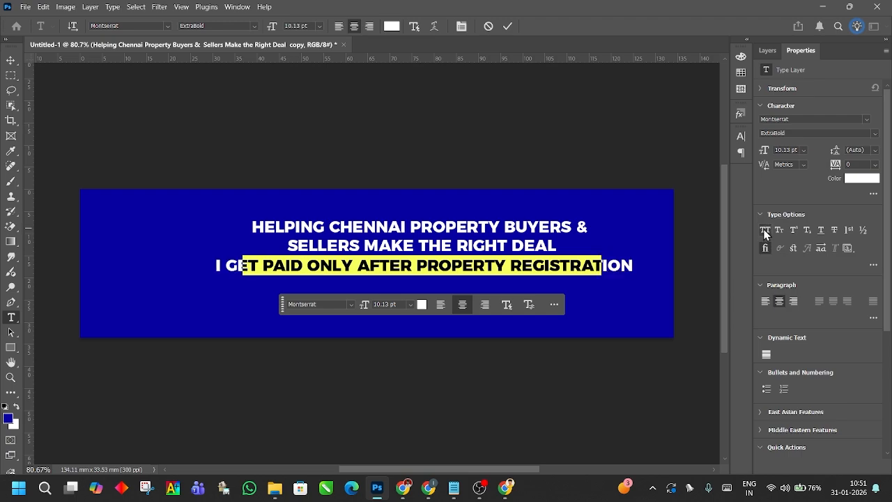
click(10, 60)
ctrl+click(481, 269)
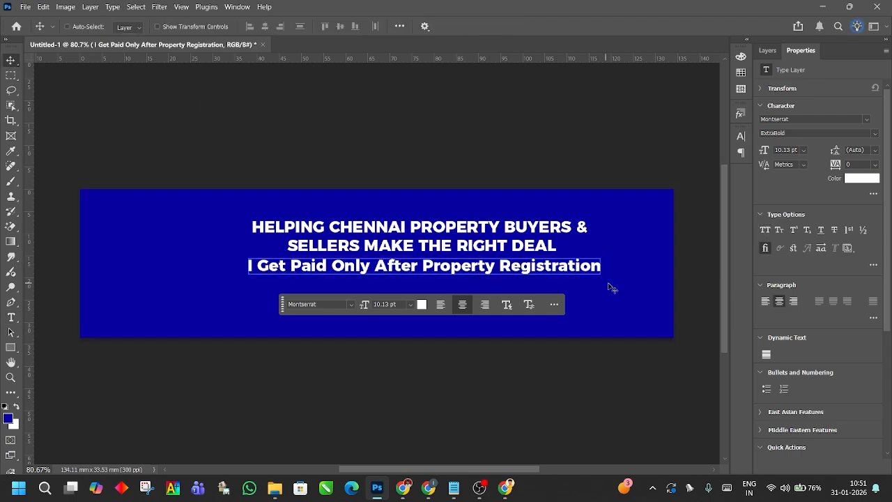
- Scale the "I Get Paid Only After Property Registration" line down to about 5.8 pt beneath the headline
key(ctrl+t)
drag(601, 259, 479, 265)
key(Return)
key(ctrl+0)
- Change the font of the "I Get Paid Only After Property Registration" line to Poppins Medium
click(843, 133)
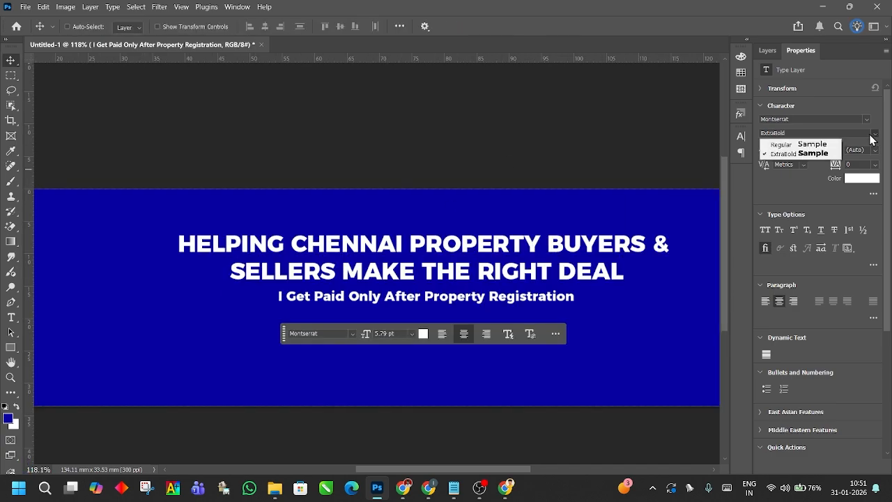
click(821, 120)
click(808, 120)
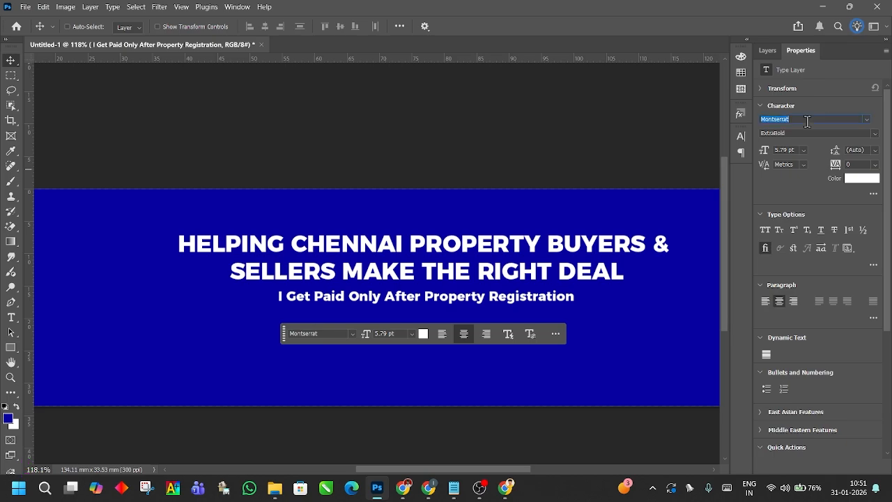
text(pop)
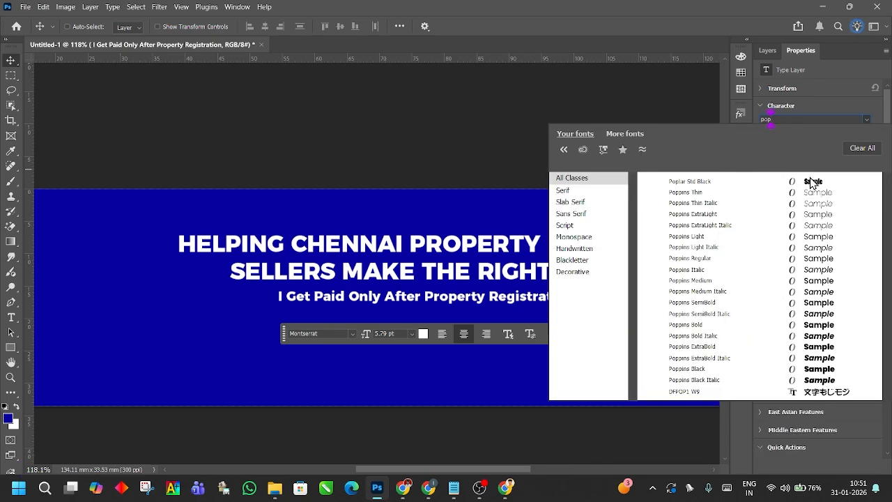
click(817, 281)
- Check the remaining text in Notepad, then draw a rectangle about 33.4 × 4.2 mm below the tagline and fill it white
key(alt+Tab)
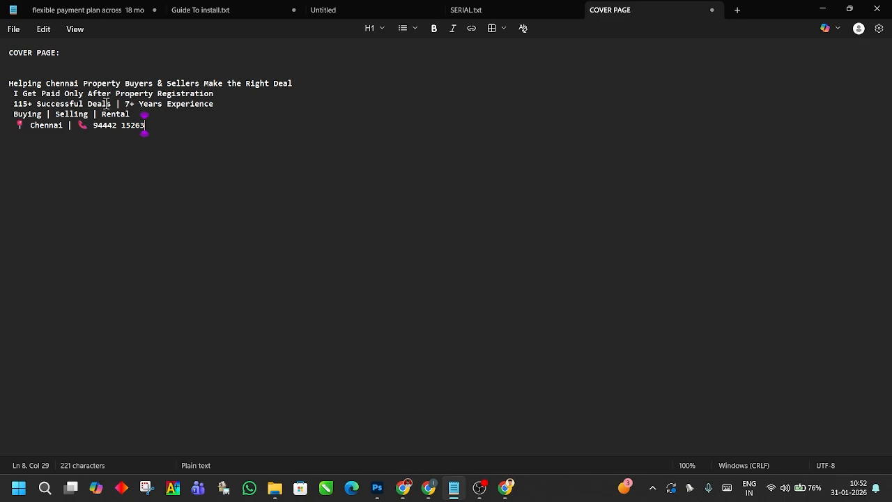
key(alt+Tab)
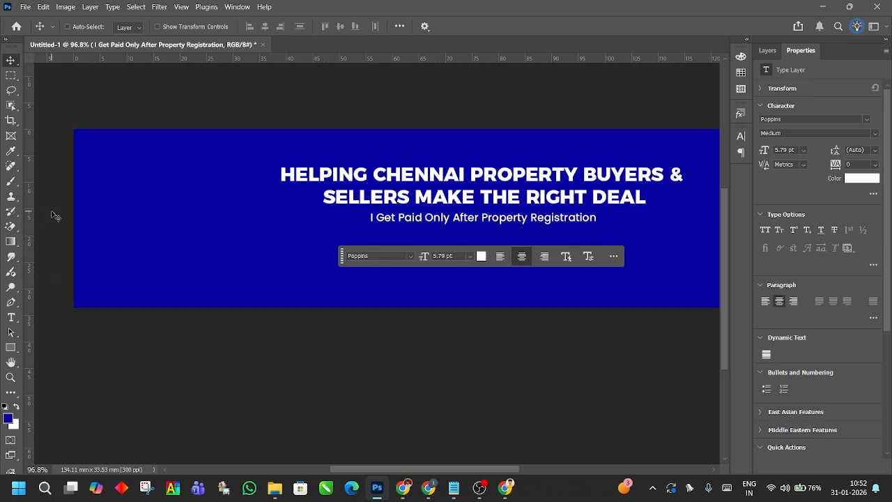
click(12, 347)
drag(341, 231, 519, 253)
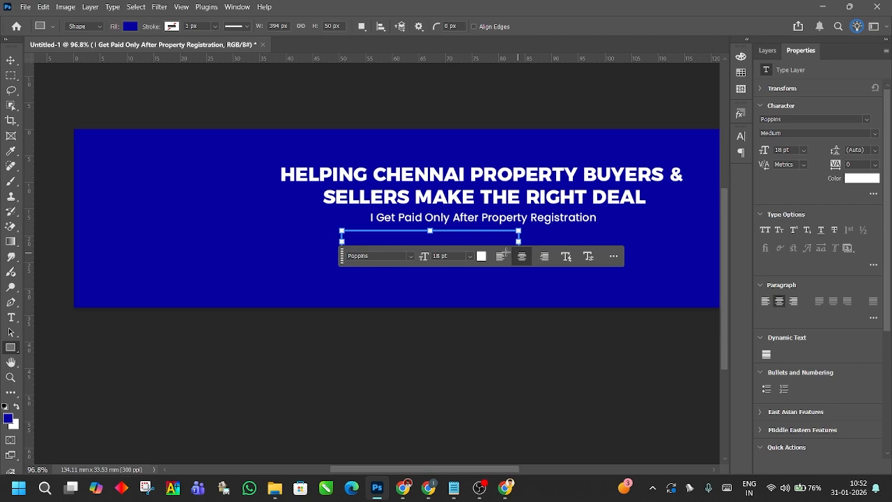
click(11, 60)
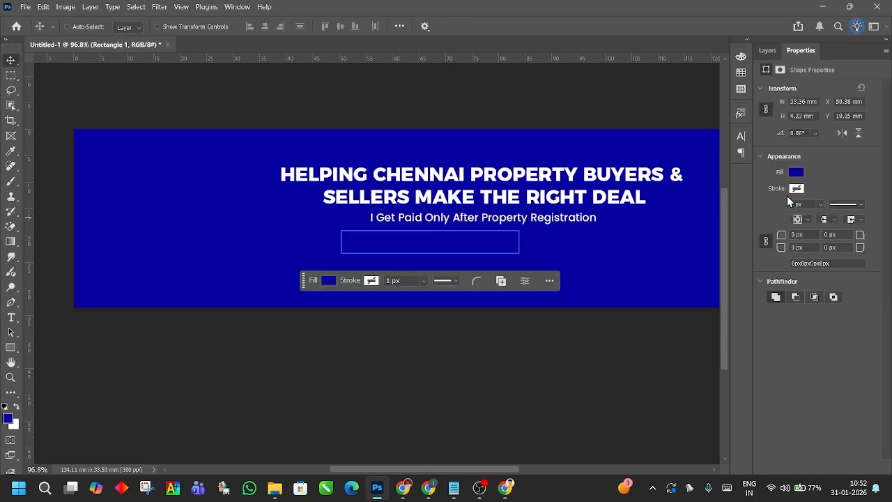
click(796, 172)
click(764, 233)
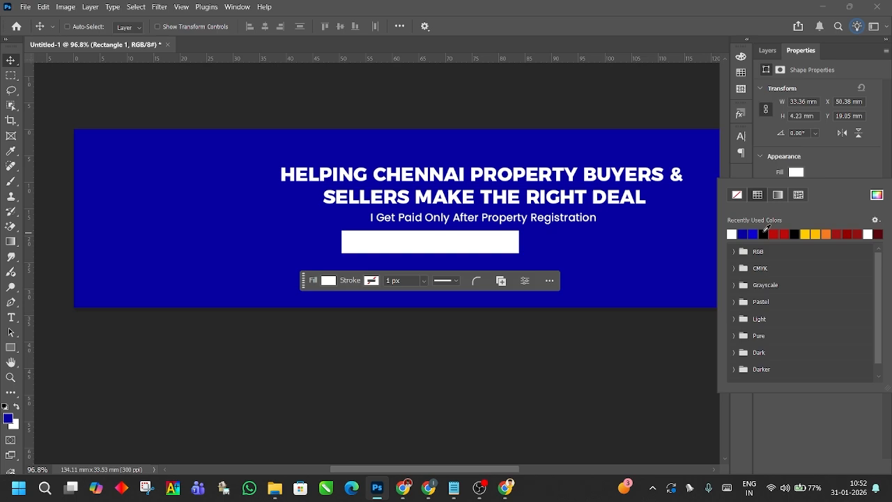
- Move the white rectangle to just below the tagline, at about X 51.3 mm and Y 19.6 mm
drag(358, 115, 373, 137)
scroll(432, 251, up, 3)
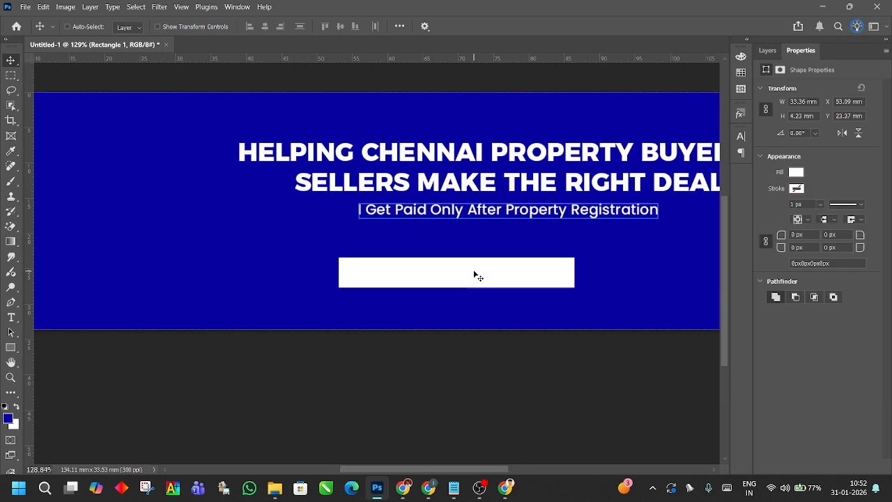
scroll(551, 276, up, 5)
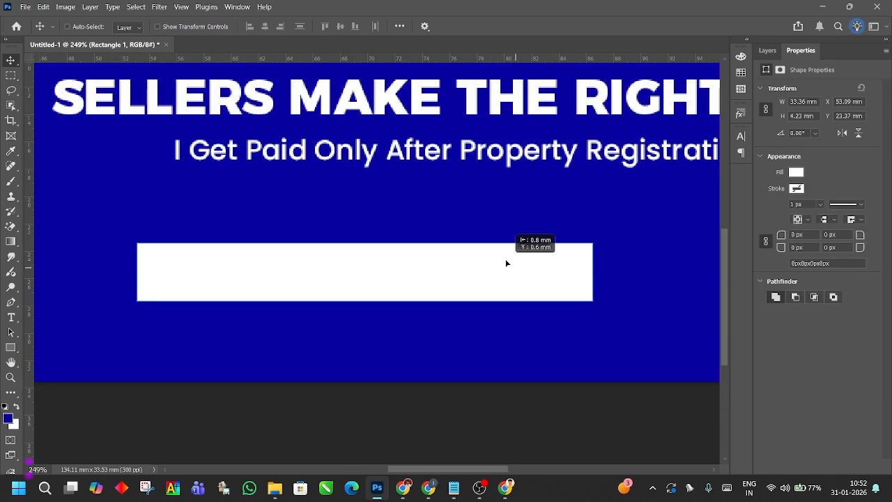
drag(514, 269, 489, 217)
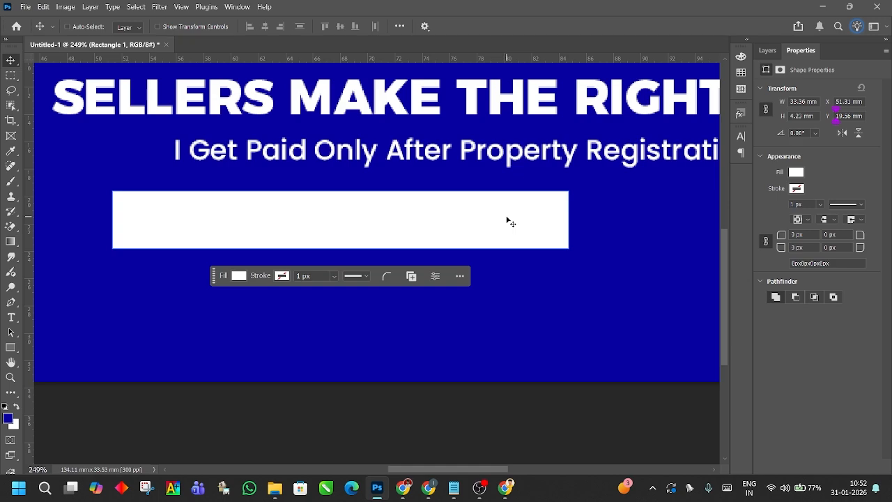
scroll(511, 221, down, 1)
- Round the white rectangle's corners fully to a radius of about 2.12 mm, making a pill shape
click(11, 347)
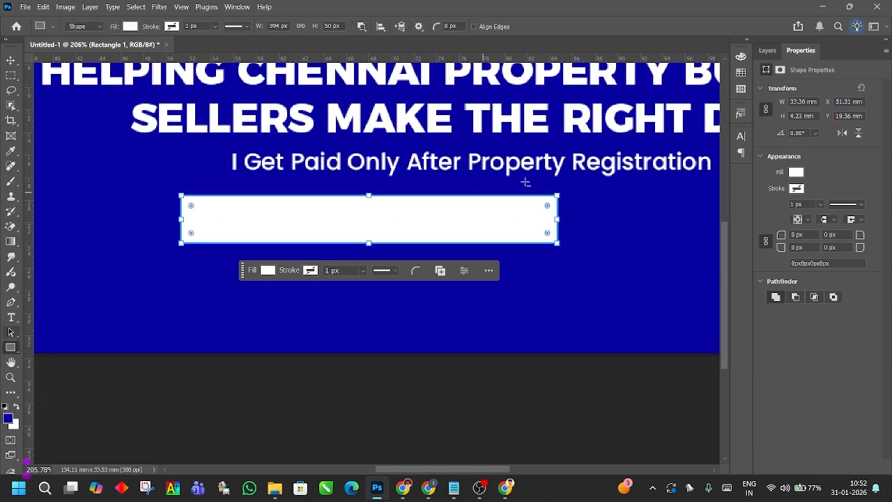
scroll(517, 183, up, 1)
drag(554, 211, 534, 216)
scroll(528, 225, down, 2)
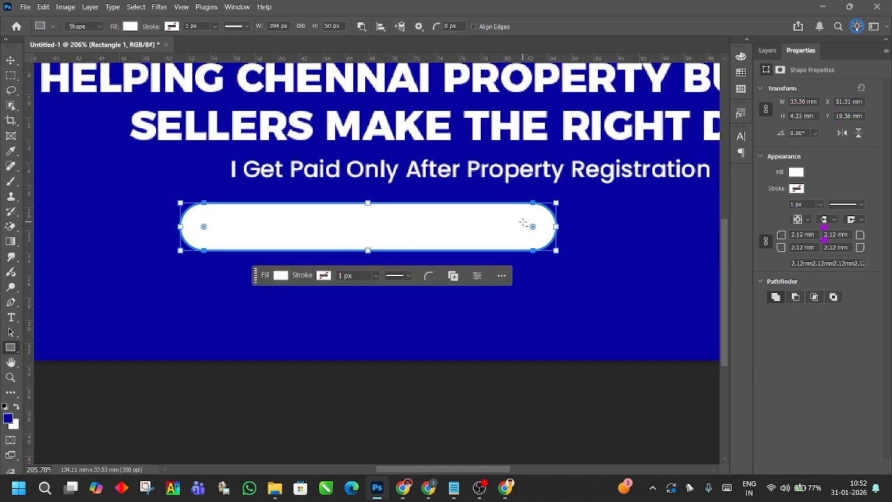
- Switch to Notepad and copy the text "115+ Successful Deals"
key(alt+Tab)
drag(9, 105, 115, 106)
key(ctrl+c)
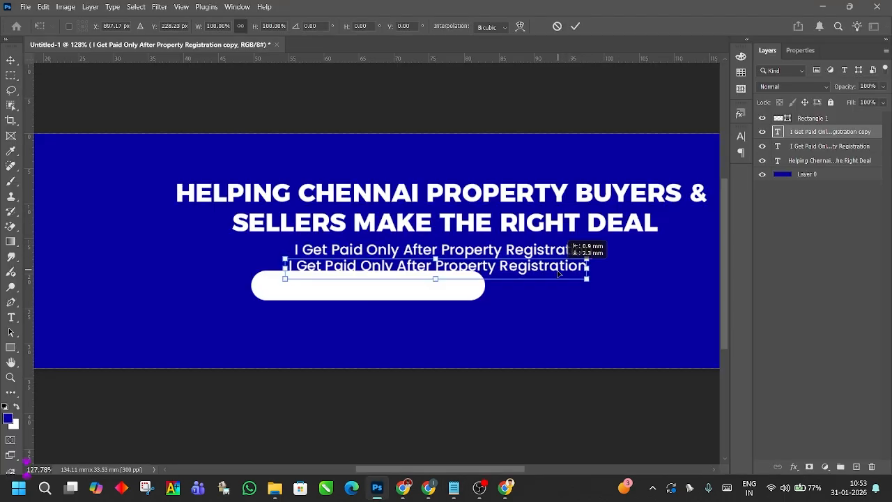
- In Photoshop, duplicate the tagline below itself and replace the copy's text with the copied "115+ Successful Deals"
drag(572, 250, 571, 296)
double_click(509, 308)
key(ctrl+v)
click(11, 60)
- Place the "115+ Successful Deals" text on the white pill, in front of it, and fill it with the blue foreground color
drag(408, 319, 374, 290)
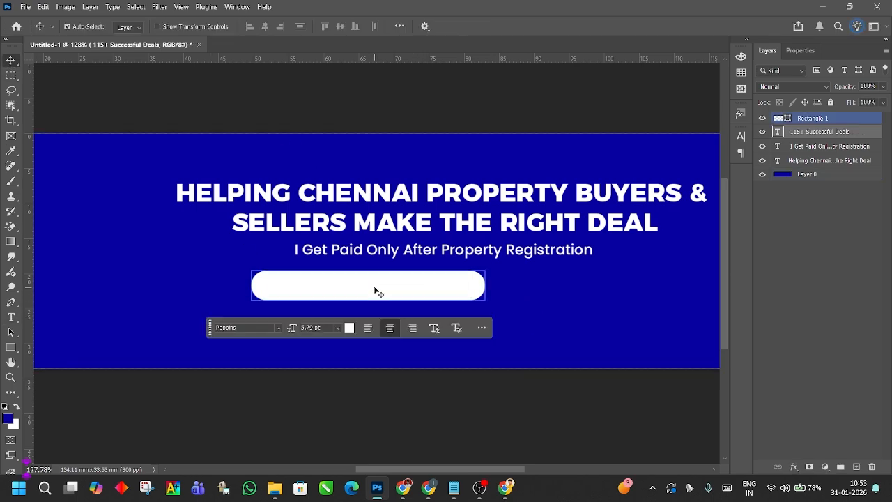
key(ctrl+bracketright)
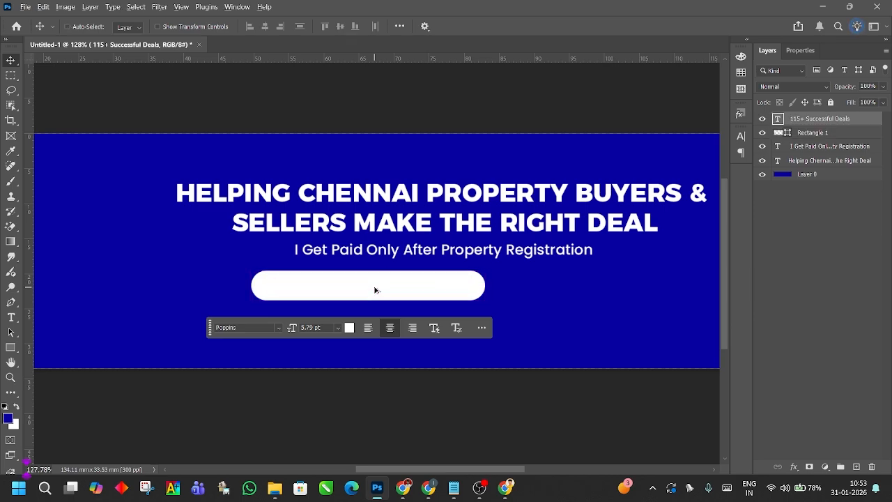
key(alt+BackSpace)
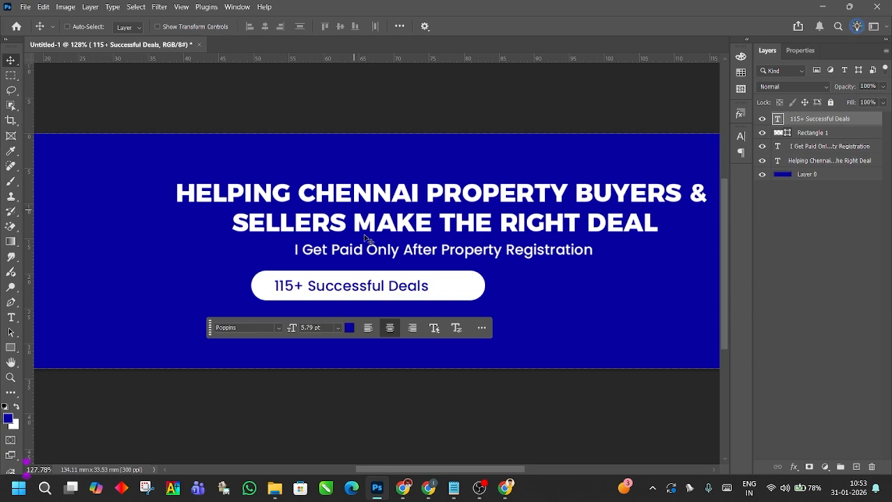
- Set the "115+ Successful Deals" text size to 7 pt and show its type properties
click(327, 330)
text(7)
key(Return)
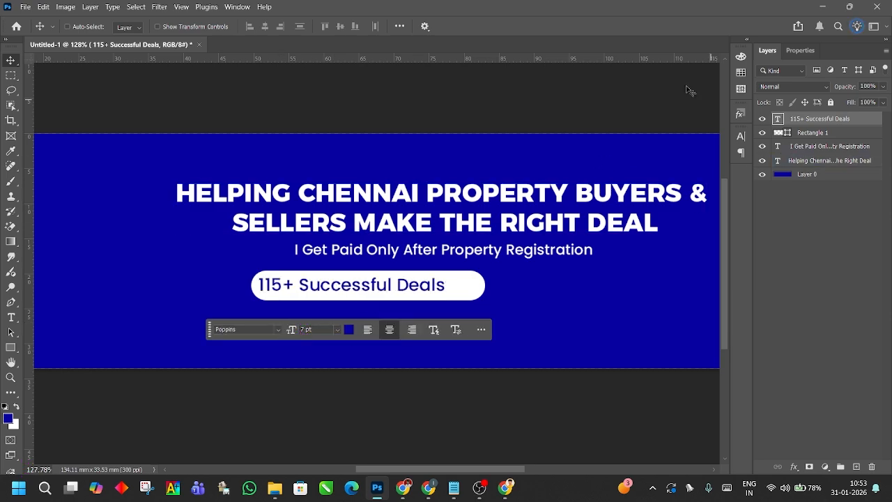
click(790, 54)
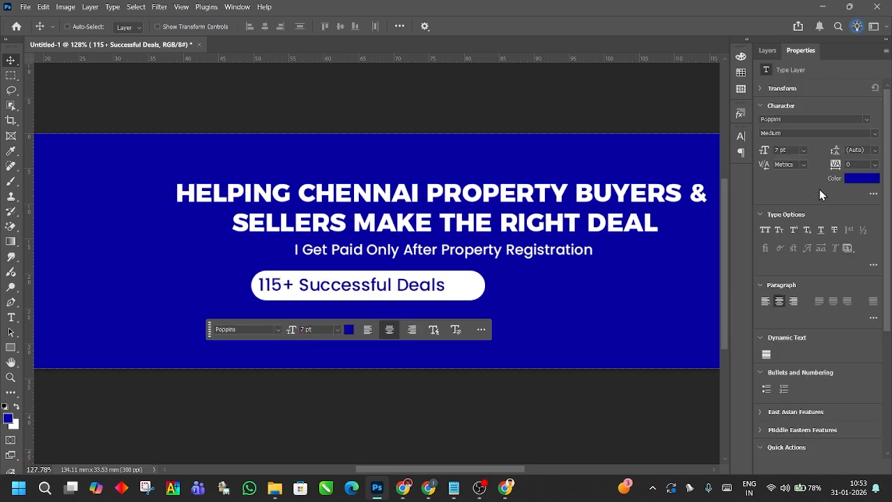
- Set the "115+ Successful Deals" text to Poppins Bold and position it centrally on the white pill
click(875, 133)
click(826, 238)
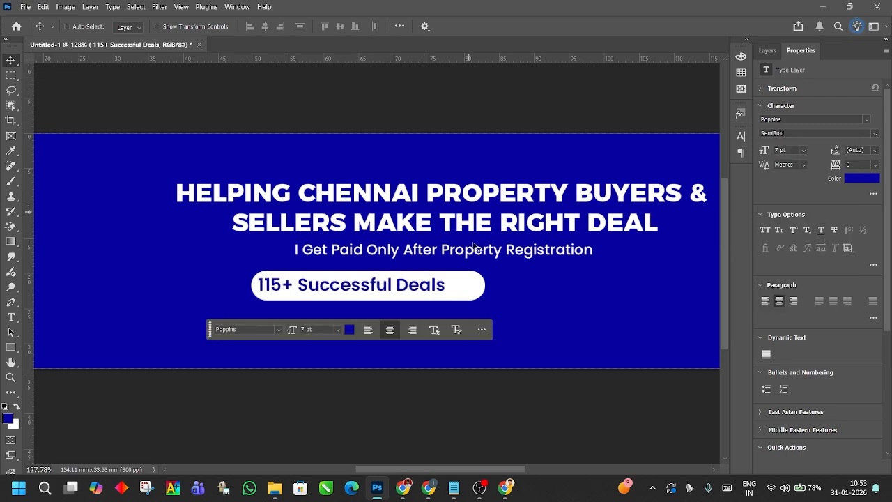
scroll(465, 264, down, 3)
scroll(383, 293, up, 3)
drag(383, 294, 400, 296)
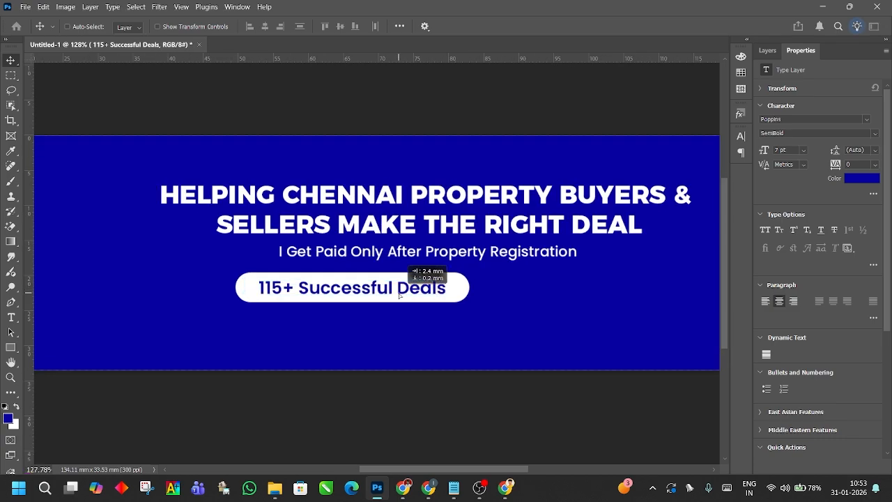
click(872, 133)
click(781, 257)
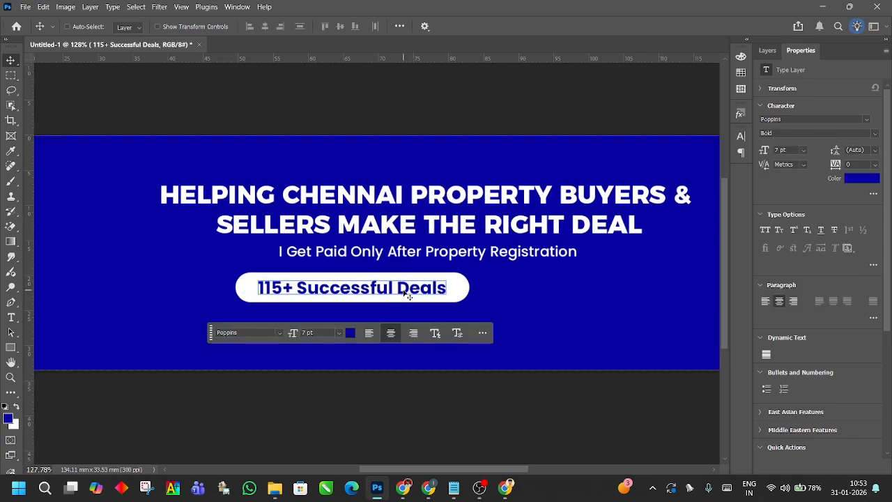
drag(356, 296, 387, 305)
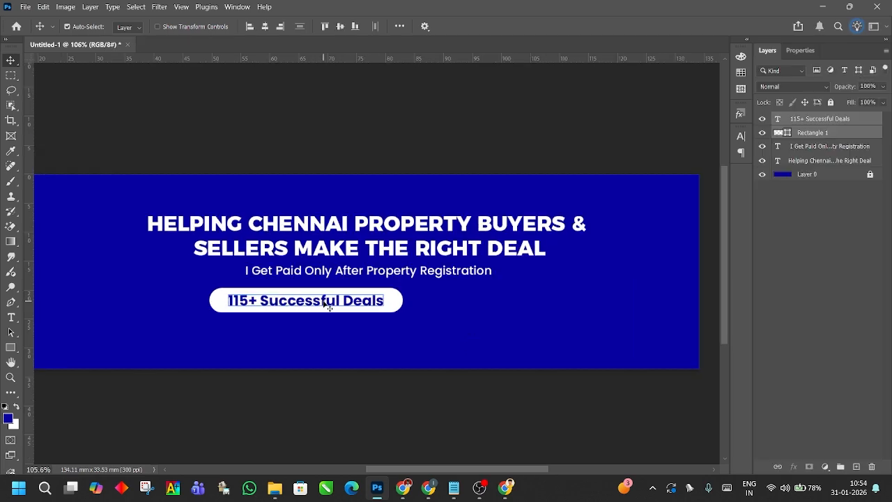
- Duplicate the pill and its text to the right, and replace the copy's text with "7+ Years Experience" copied from Notepad
drag(329, 306, 534, 305)
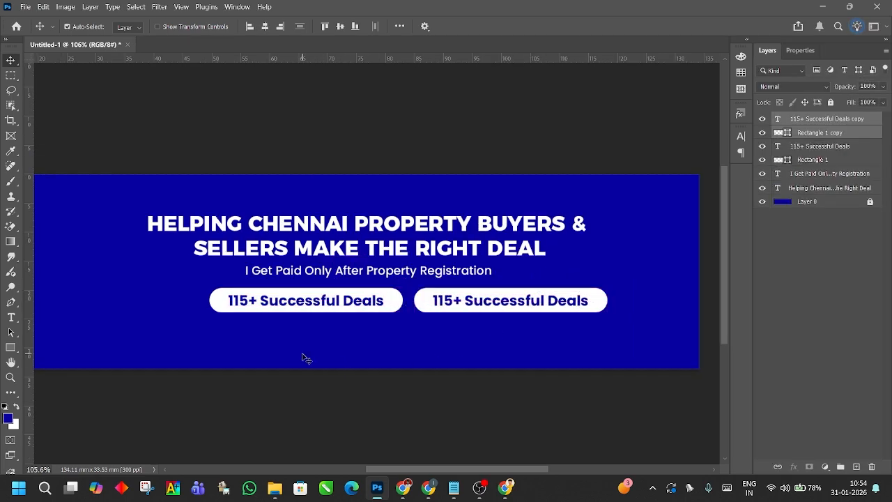
key(alt+Tab)
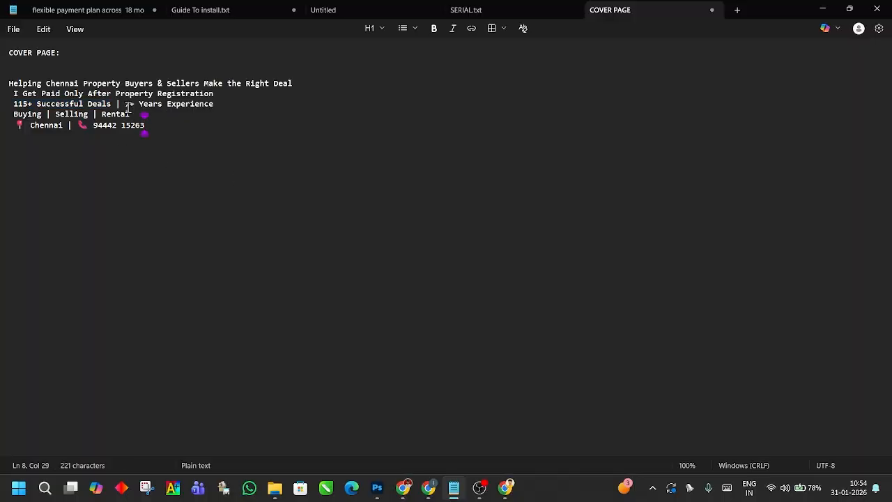
drag(126, 104, 224, 103)
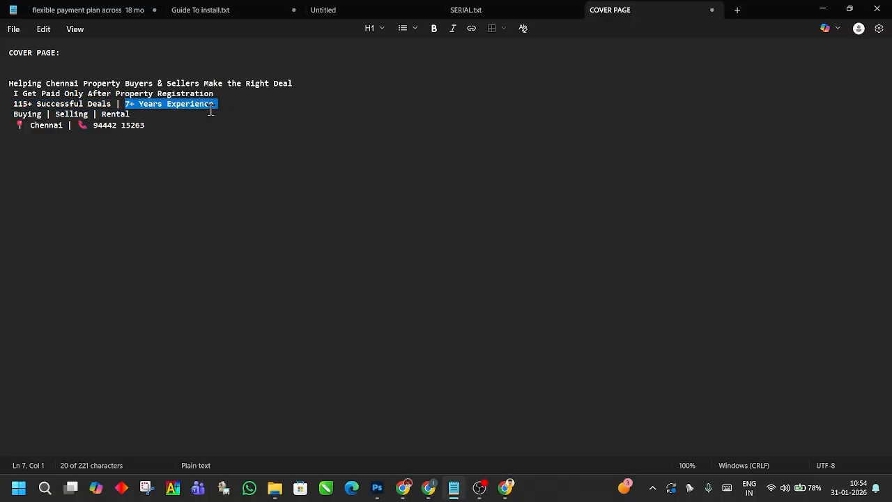
key(alt+Tab)
double_click(484, 302)
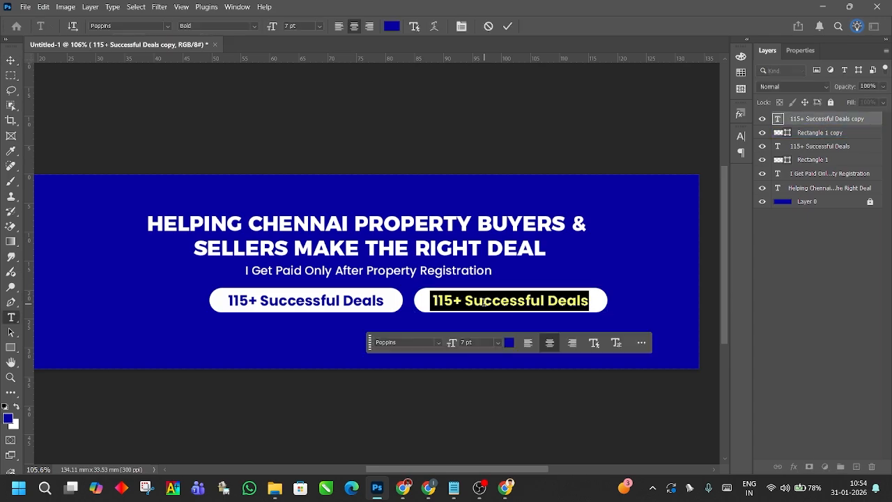
key(ctrl+v)
click(10, 60)
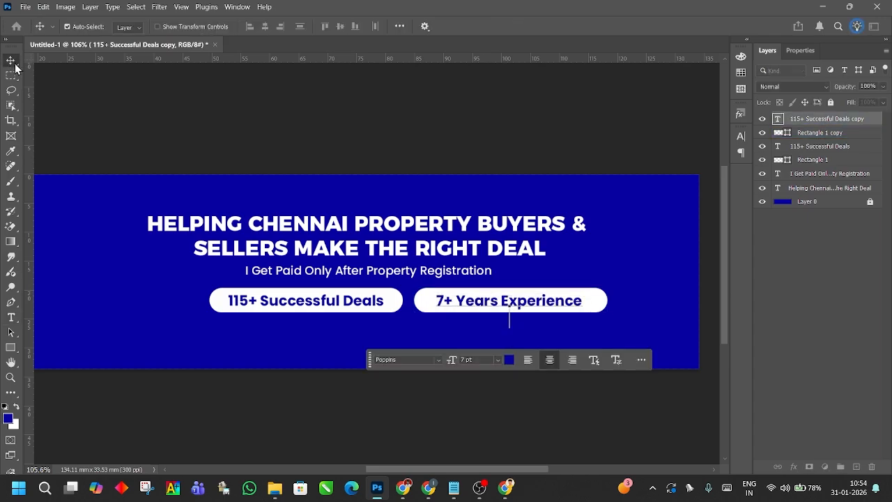
- Center the "7+ Years Experience" text on its pill and align the "115+ Successful Deals" text with its own pill
click(598, 301)
shift+click(568, 304)
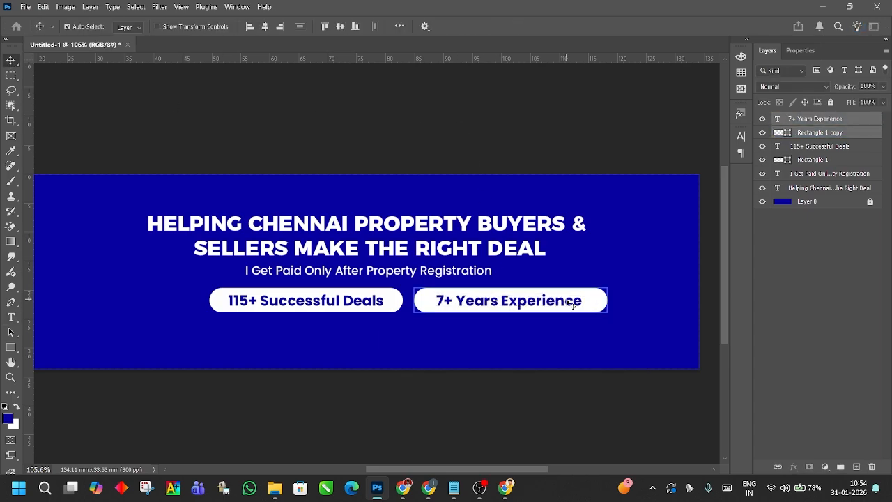
click(265, 27)
click(341, 26)
click(559, 155)
drag(529, 219, 522, 192)
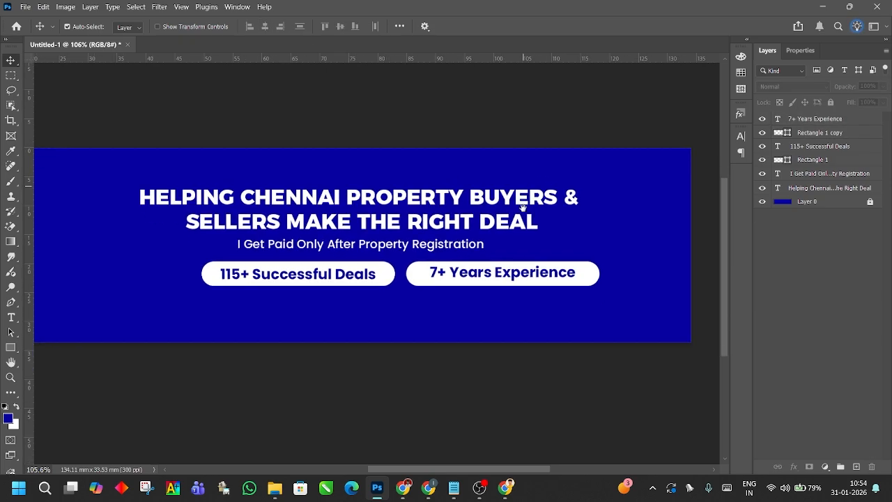
click(529, 278)
drag(297, 308, 305, 272)
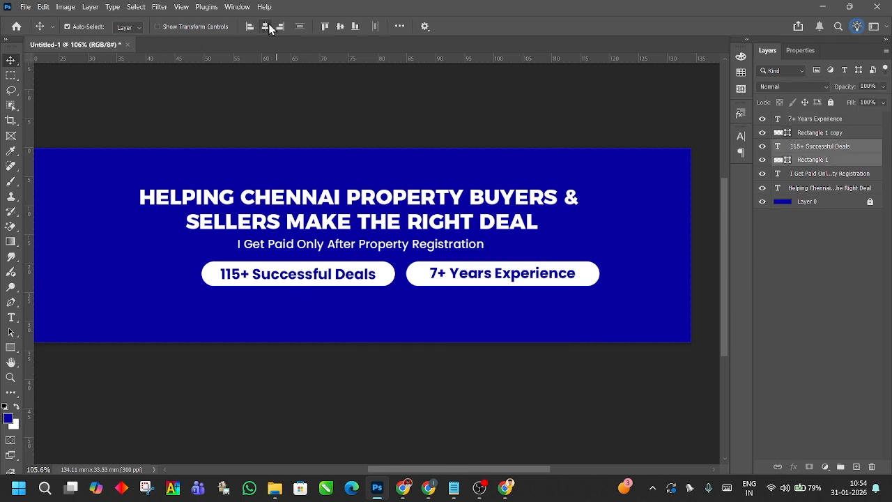
click(304, 326)
- Select both pills with their texts and move them left so they sit centered beneath the headline and tagline
drag(267, 315, 546, 279)
scroll(340, 318, down, 3)
click(415, 322)
drag(379, 325, 352, 330)
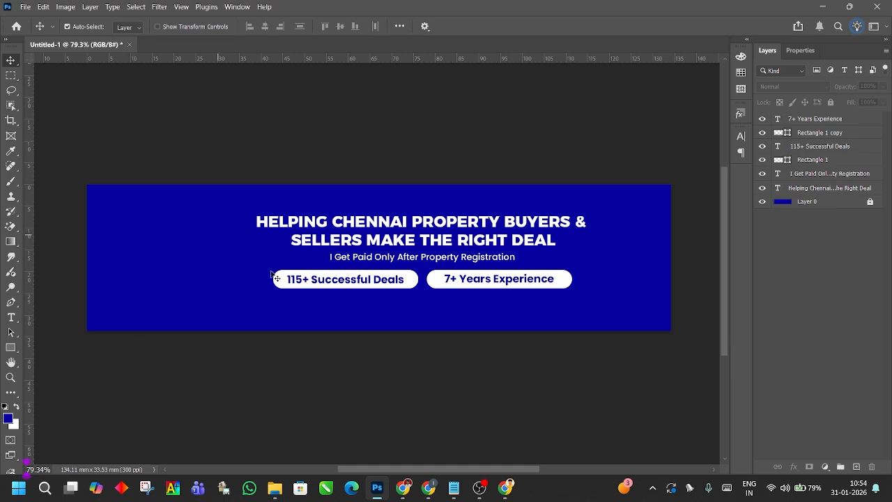
- Select the headline, tagline and both pills together and shift the whole group to the right on the banner
drag(288, 319, 610, 174)
drag(499, 236, 526, 233)
click(510, 151)
drag(541, 155, 528, 164)
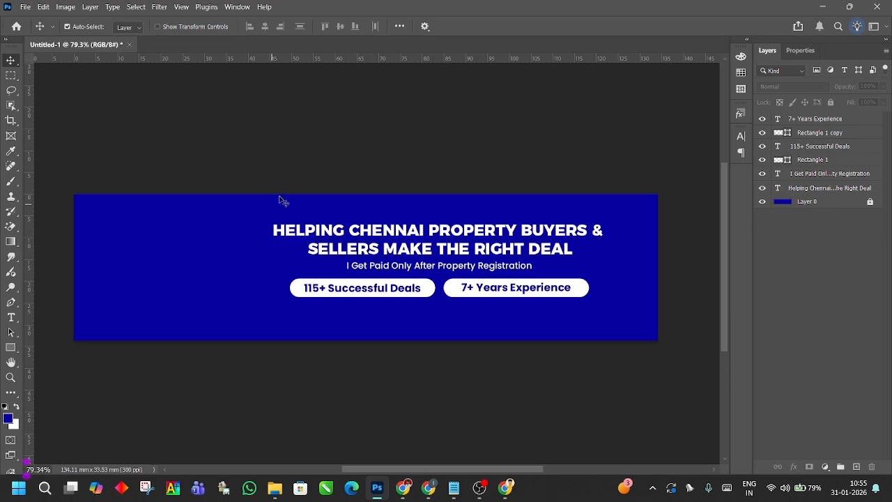
click(387, 228)
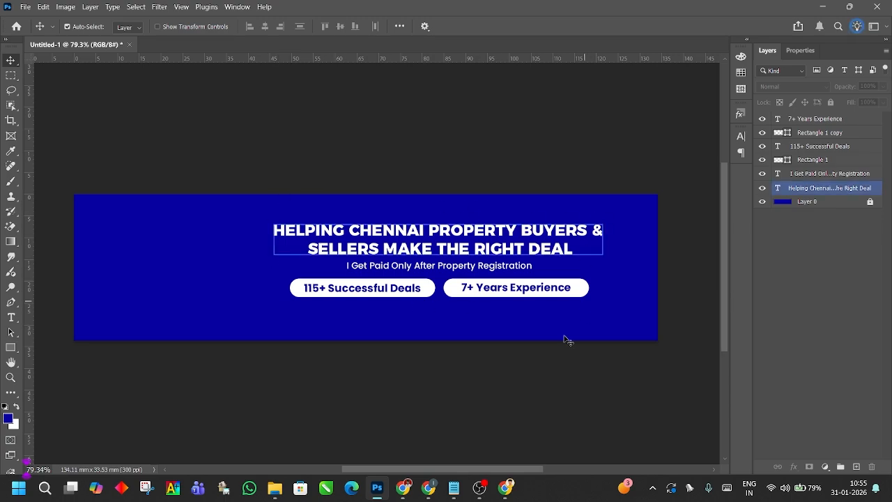
click(474, 335)
scroll(478, 334, up, 3)
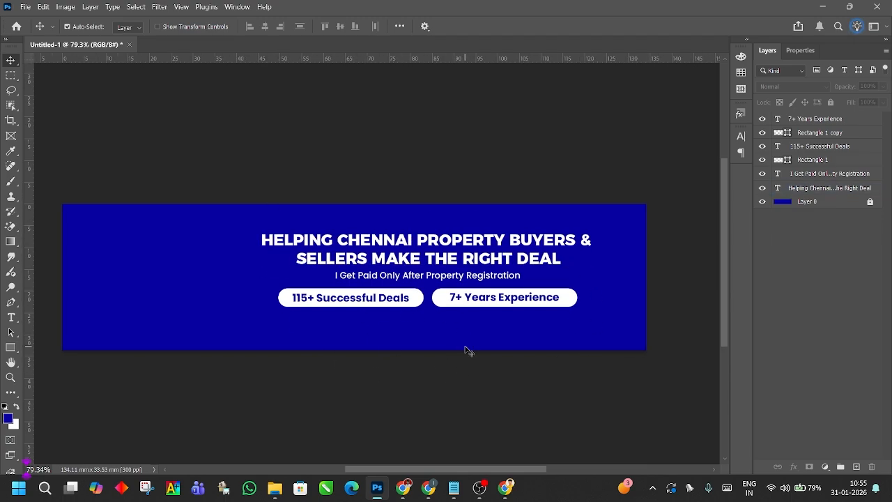
- Switch to Notepad, copy the text "Buying | Selling | Rental", and return to Photoshop
key(alt+Tab)
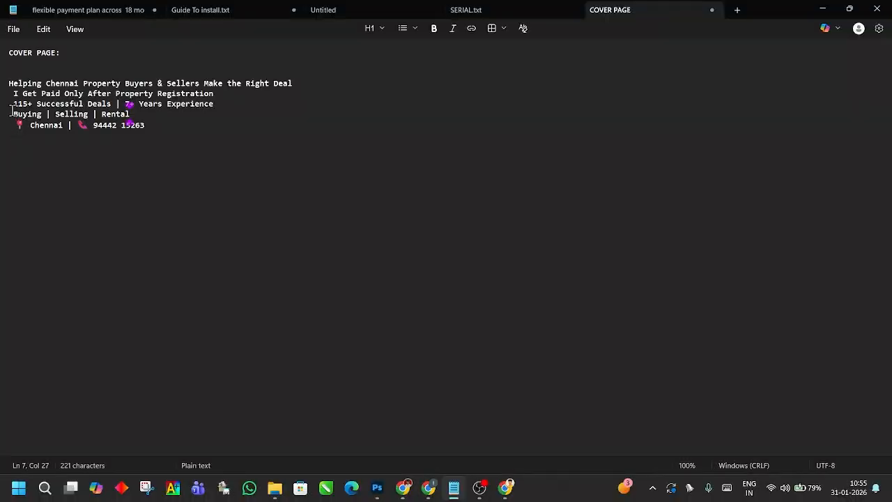
drag(145, 115, 9, 115)
key(ctrl+c)
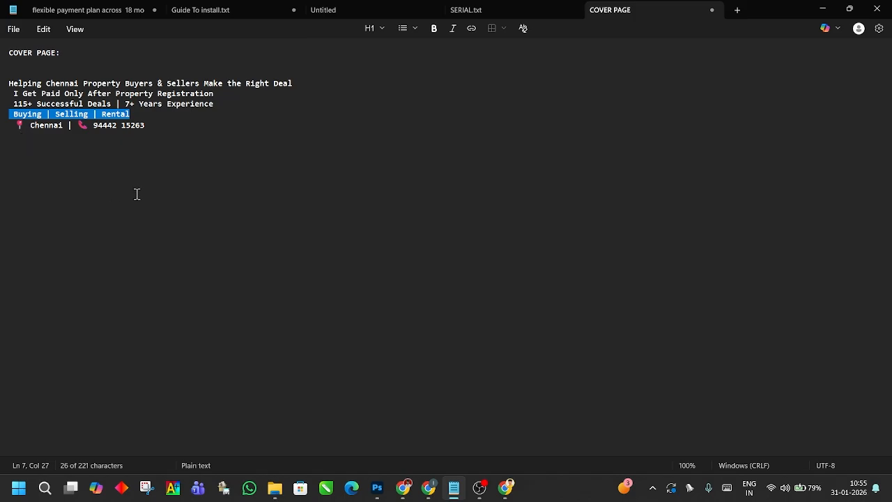
key(alt+Tab)
- Move the headline, tagline and pills slightly farther right as one group, leaving more room on the banner's left side
click(534, 327)
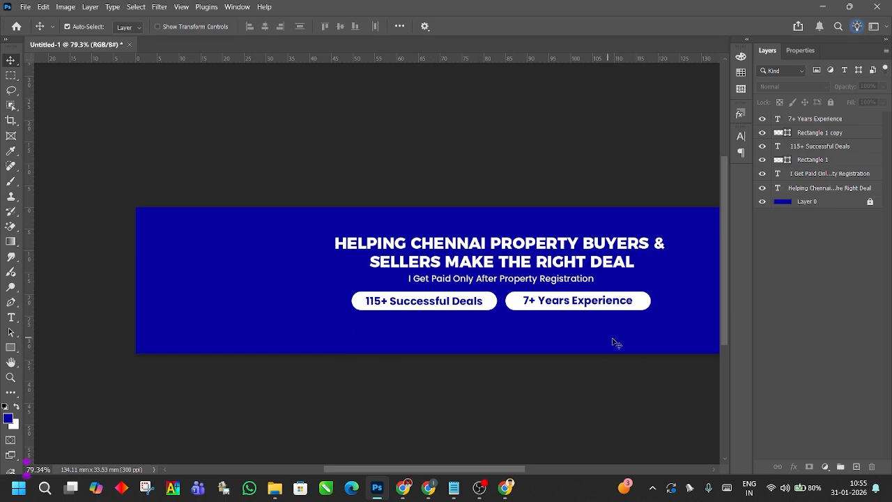
drag(566, 336, 513, 334)
drag(331, 342, 535, 263)
click(464, 339)
drag(464, 339, 523, 328)
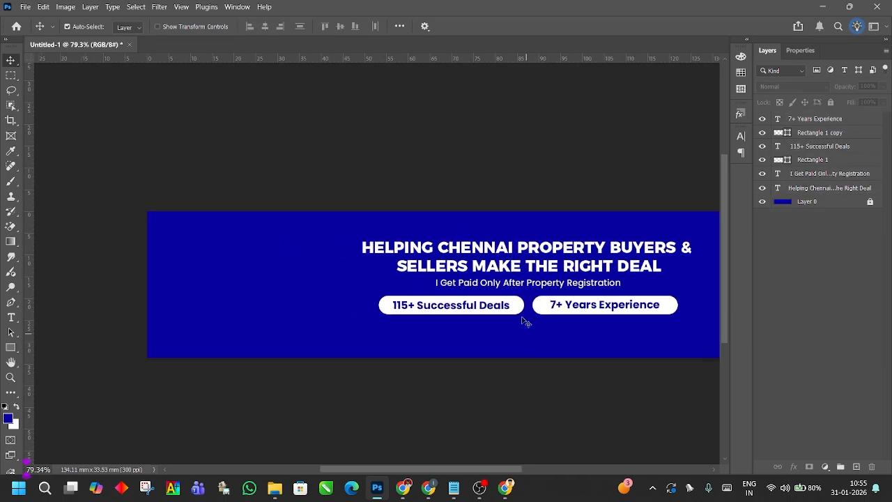
- Duplicate the tagline "I Get Paid Only After Property Registration" into the banner's upper-left area
click(513, 287)
drag(543, 284, 277, 228)
click(293, 171)
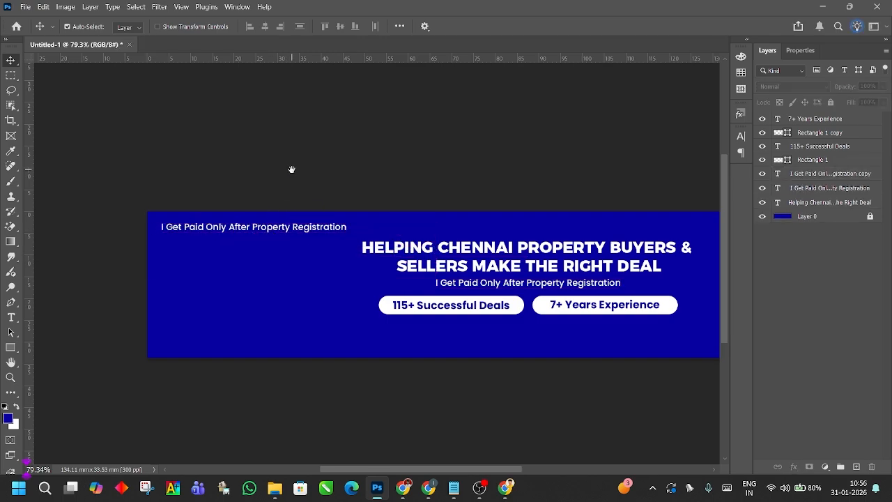
drag(262, 192, 388, 207)
- Replace the duplicated tagline's text with the copied "Buying | Selling | Rental"
scroll(368, 236, up, 3)
click(378, 256)
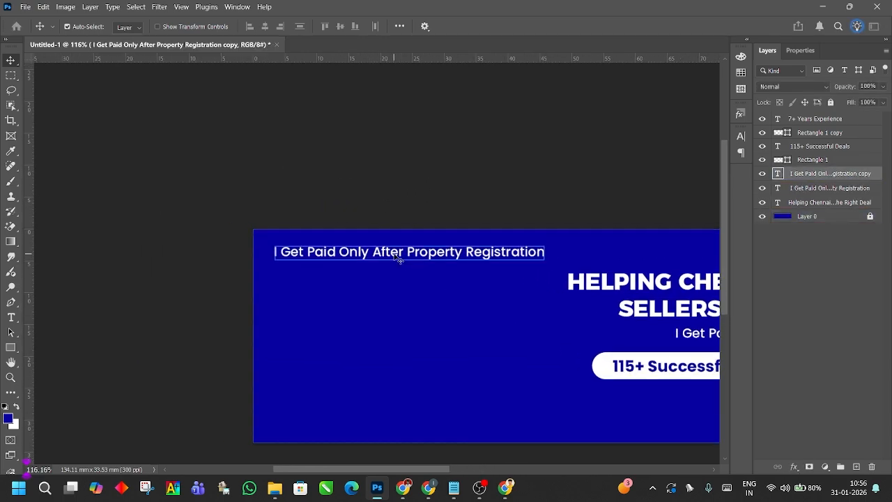
double_click(395, 252)
key(ctrl+v)
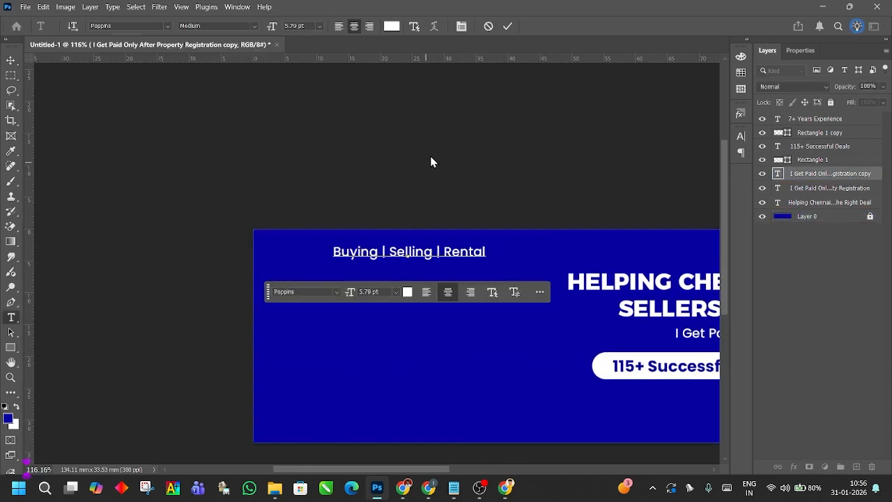
click(479, 155)
click(488, 165)
- Move the "Buying | Selling | Rental" text close to the banner's upper-left corner
drag(502, 175, 454, 143)
drag(342, 230, 279, 229)
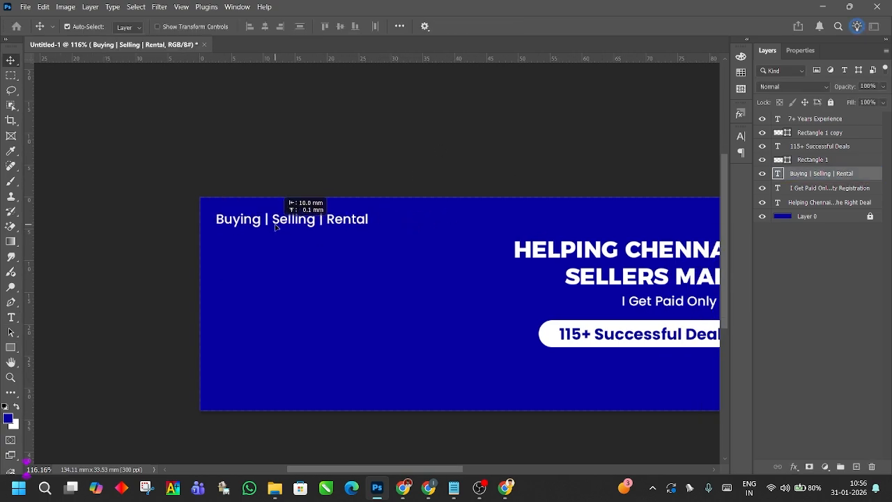
click(361, 158)
drag(443, 159, 406, 136)
drag(266, 207, 244, 197)
- Examine the banner's overall layout, comparing the headline group and pills with the services line in the upper-left corner
scroll(498, 219, down, 2)
drag(562, 228, 415, 228)
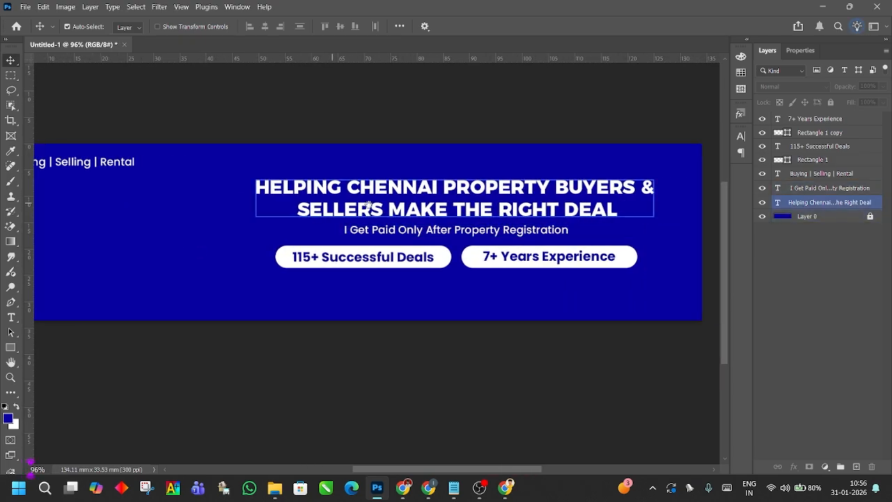
drag(342, 203, 394, 203)
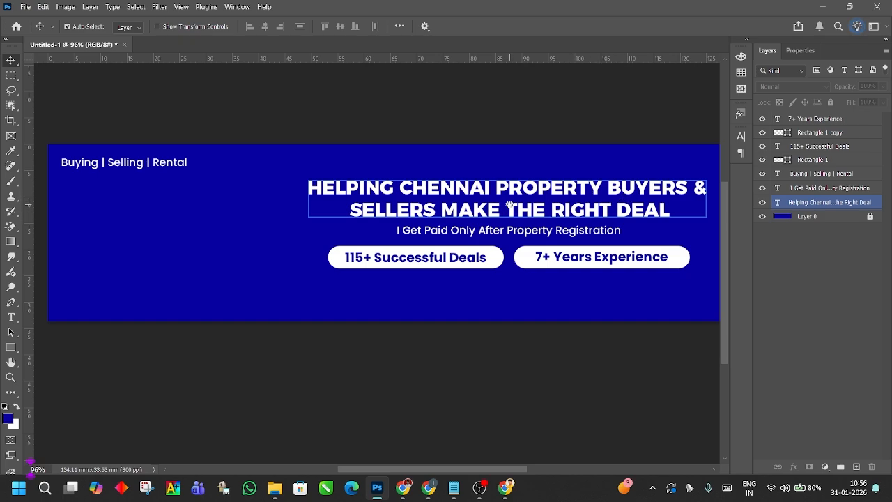
drag(510, 204, 507, 188)
scroll(506, 189, down, 2)
scroll(417, 232, up, 2)
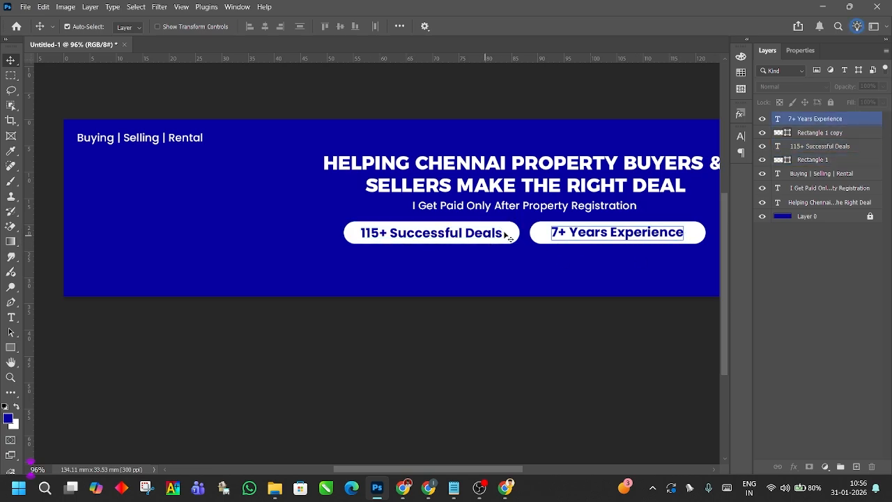
scroll(549, 236, down, 3)
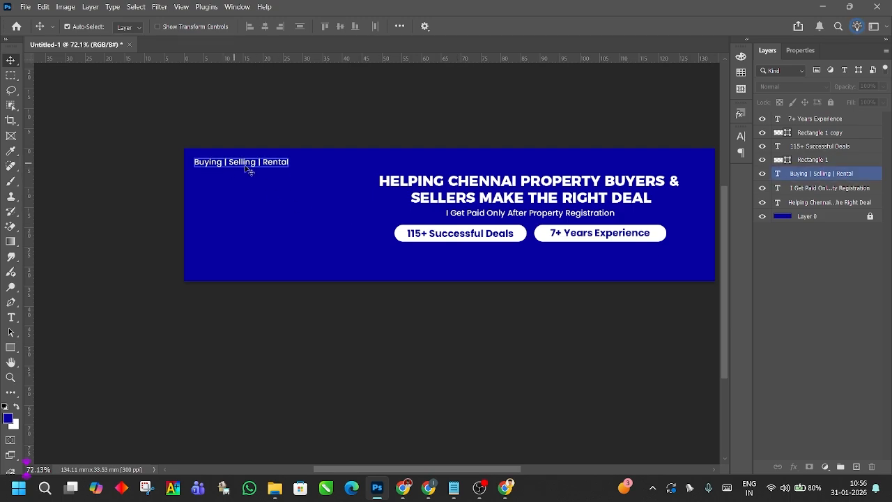
mouse_move(267, 173)
mouse_down()
mouse_move(310, 189)
mouse_move(263, 180)
mouse_up()
scroll(264, 180, up, 2)
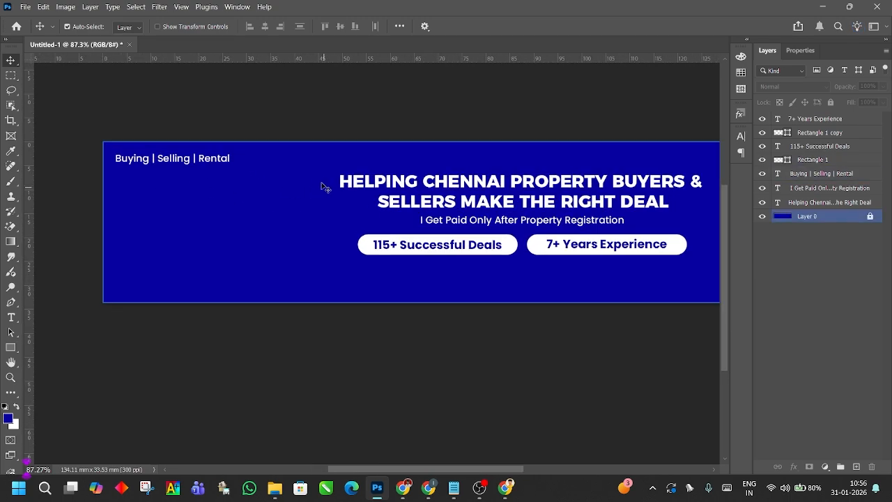
- Save the document as a Photoshop file named "linkedin banner" in the Downloads folder
key(ctrl+s)
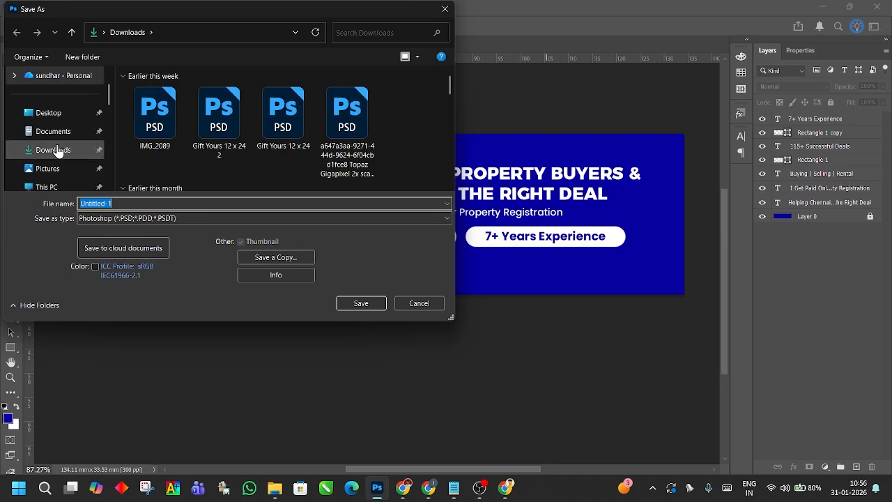
scroll(231, 154, down, 1)
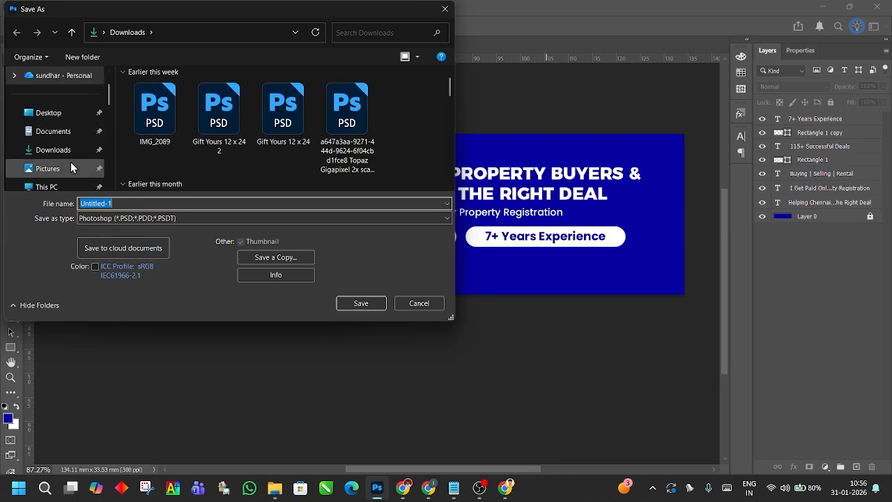
click(57, 157)
click(118, 203)
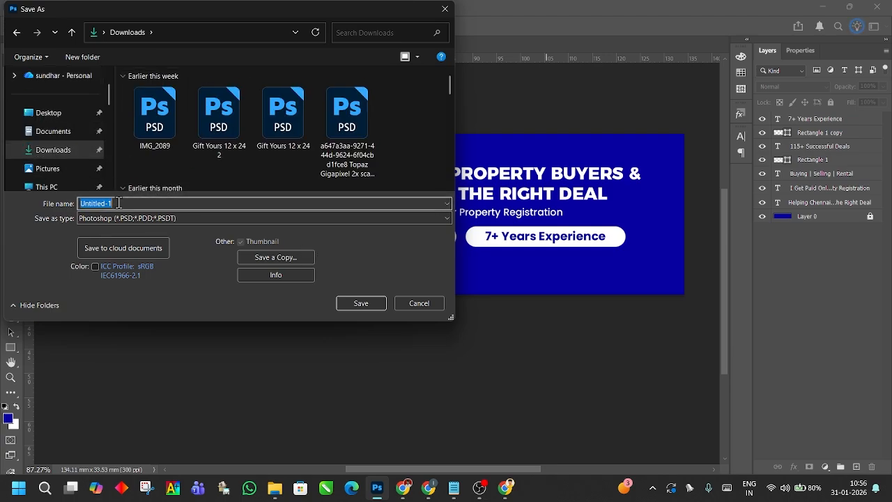
text(linkedin banner)
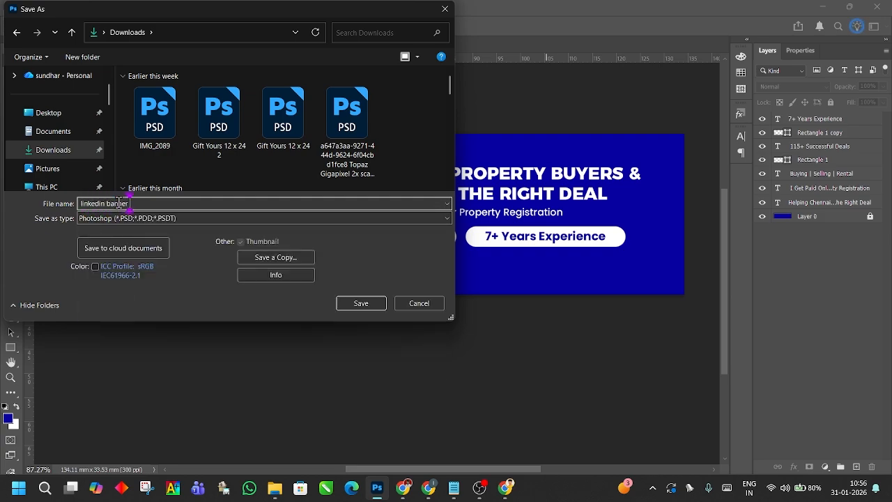
key(Return)
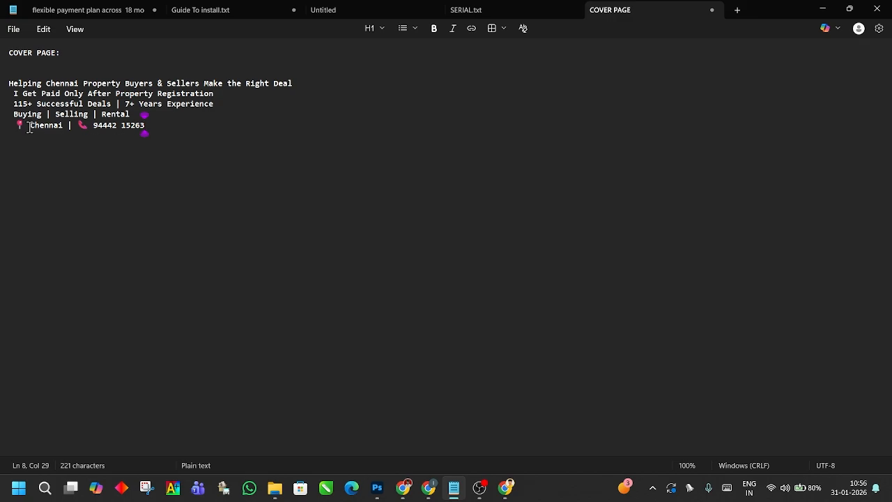
- Check the location and phone line in the Notepad text and return to the banner in Photoshop
drag(29, 128, 58, 130)
click(126, 156)
key(alt+Tab)
scroll(446, 265, up, 3)
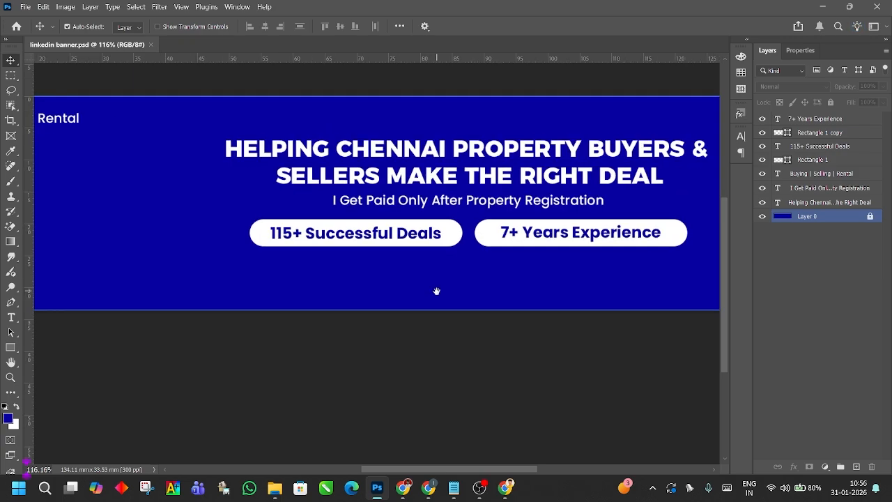
- Draw a white circle about 4.7 mm in diameter below the "115+ Successful Deals" pill
click(11, 349)
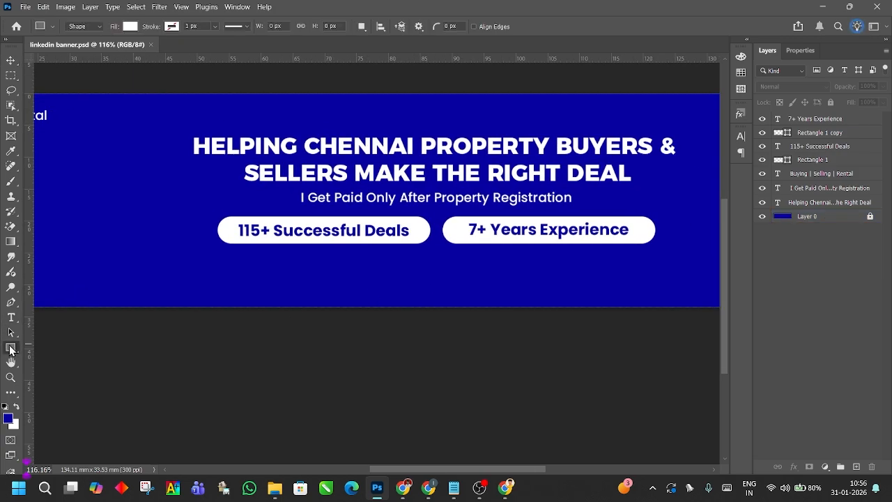
click(50, 357)
drag(272, 256, 266, 278)
key(v)
click(217, 277)
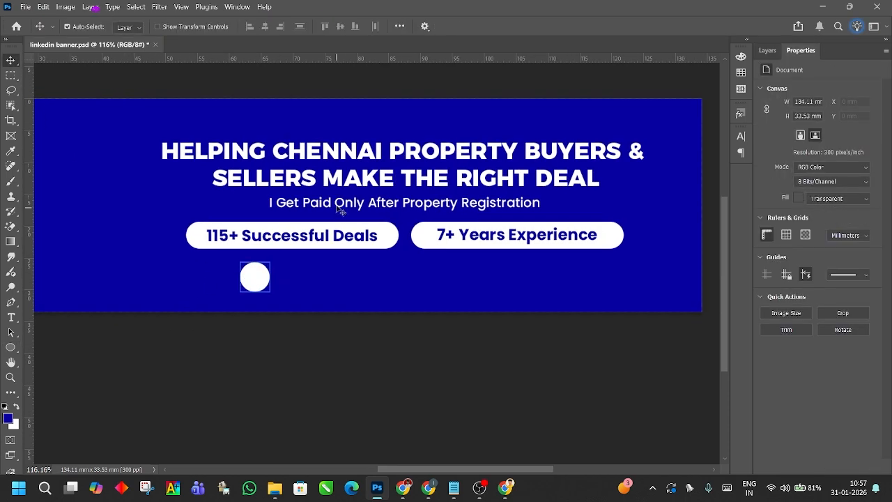
- Duplicate the tagline beside the white circle and copy "Chennai" and the phone number separately from the Notepad text
drag(319, 209, 317, 289)
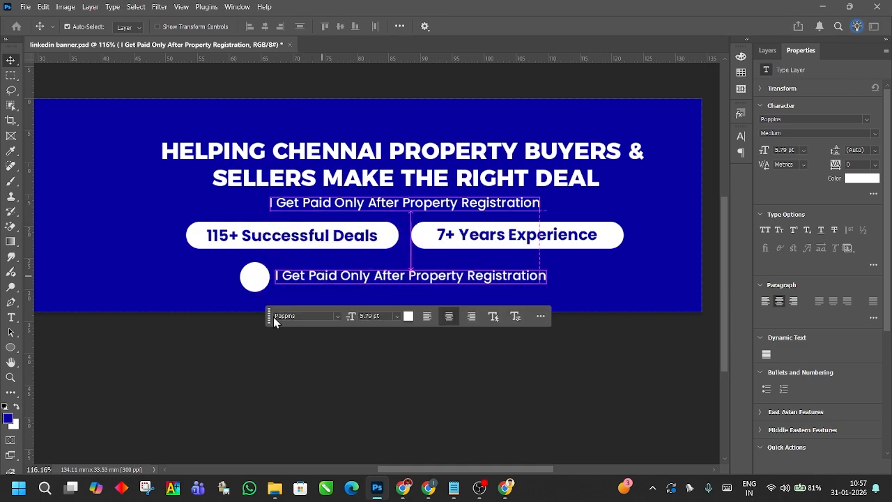
key(alt+Tab)
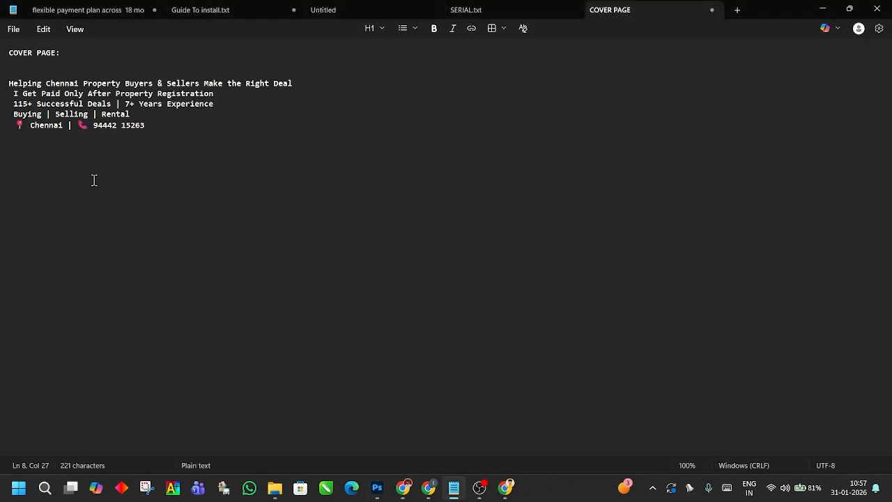
drag(30, 128, 49, 129)
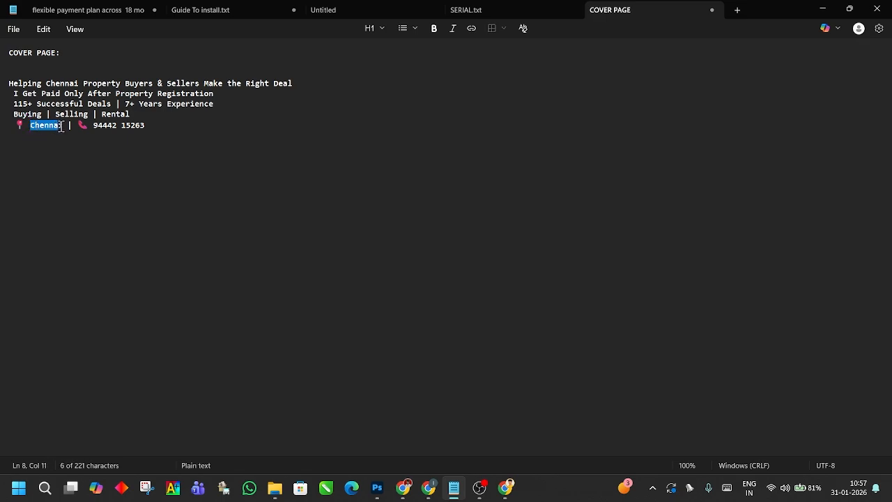
drag(154, 127, 94, 133)
key(alt+Tab)
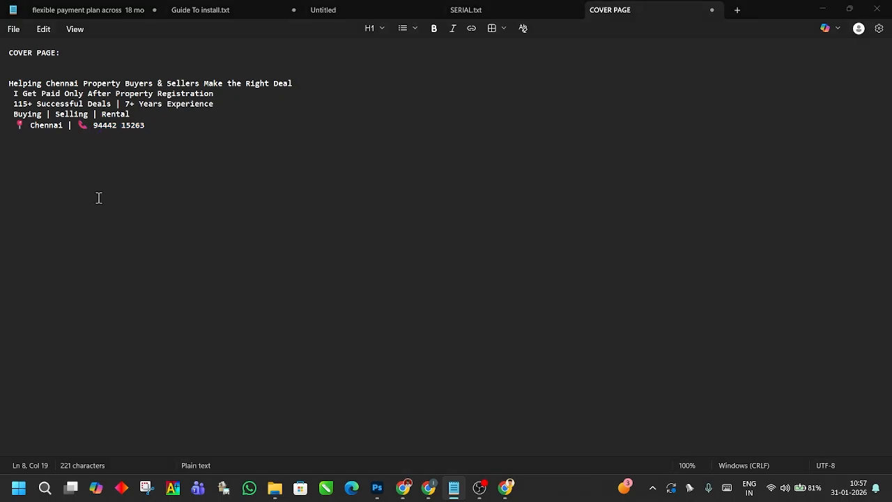
- Replace the duplicated tagline's text beside the circle with the copied phone number
alt+click(370, 280)
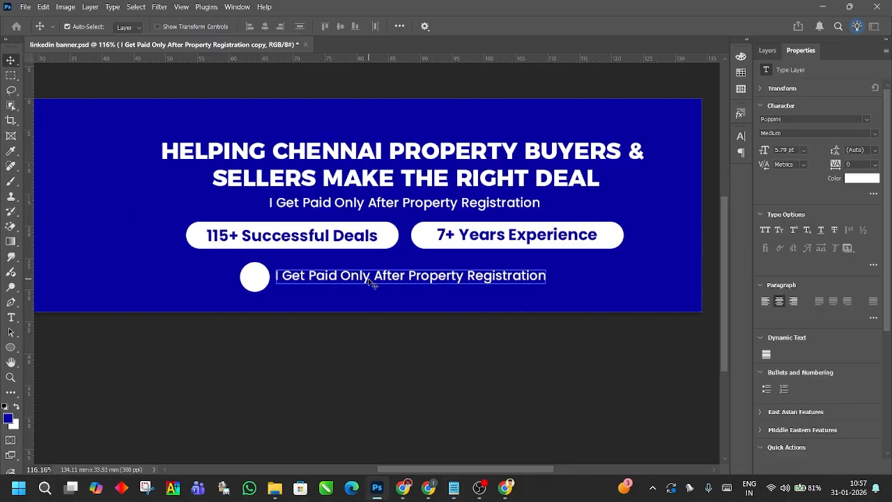
double_click(363, 277)
key(ctrl+v)
click(12, 60)
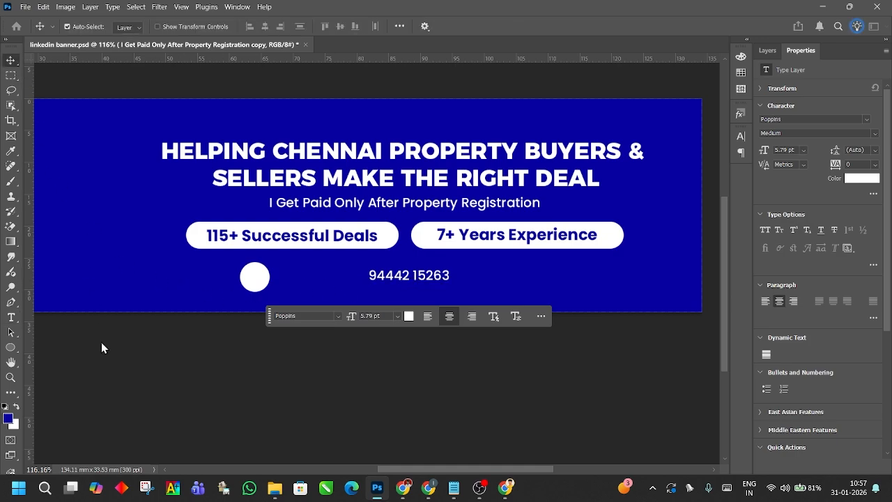
click(138, 326)
- Move the circle next to the phone number and place a copy of both under the start of the "115+ Successful Deals" pill
scroll(254, 285, up, 1)
drag(255, 313, 348, 313)
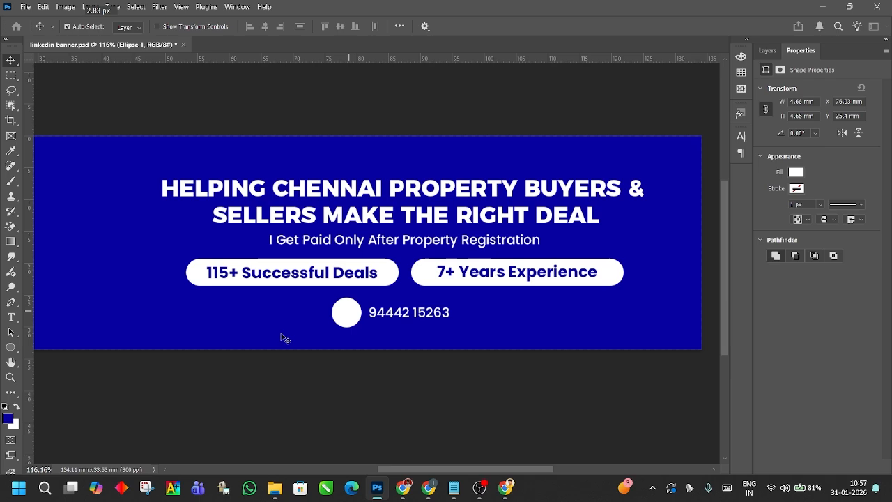
drag(285, 325, 260, 325)
click(123, 377)
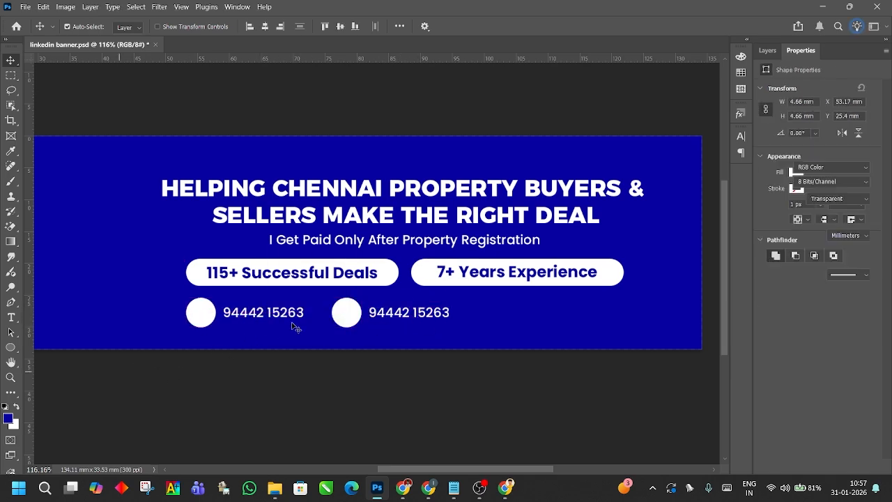
- Replace the duplicated phone number with "Chennai" from the clipboard history
click(293, 317)
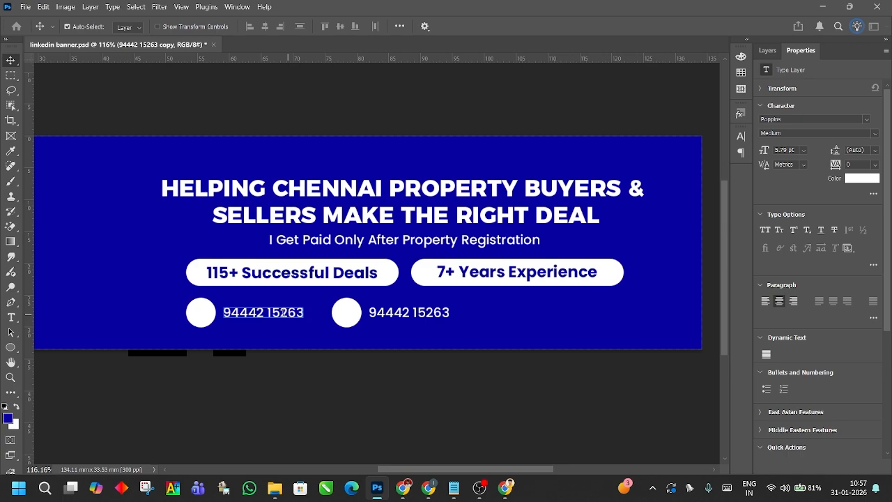
double_click(283, 312)
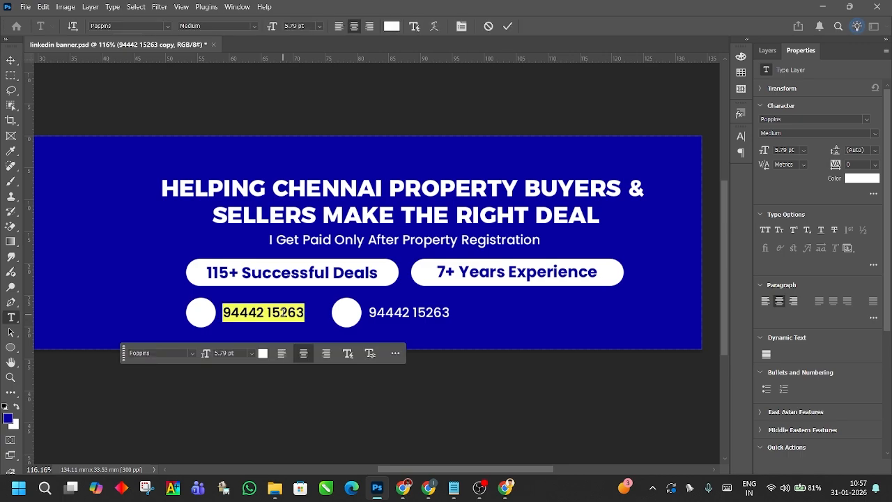
key(super+v)
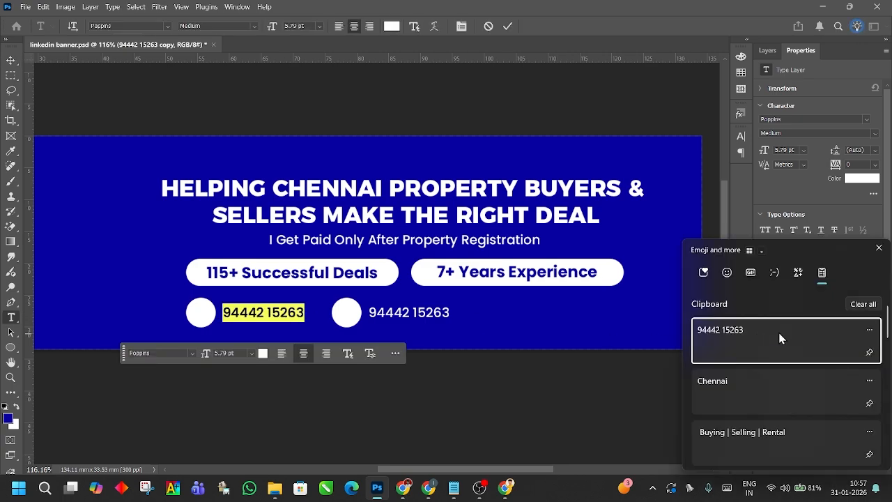
click(764, 379)
click(12, 62)
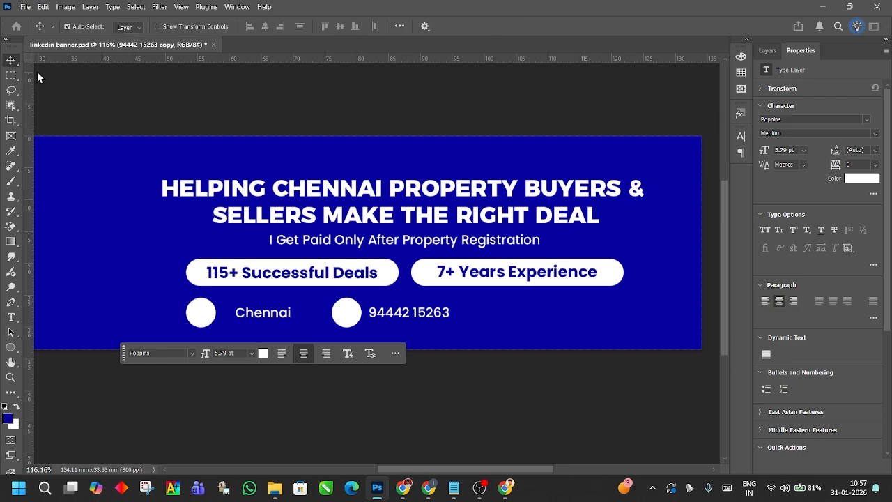
click(429, 78)
- Move the "Chennai" text close to its circle and nudge the phone number beside its own circle
drag(42, 184, 95, 139)
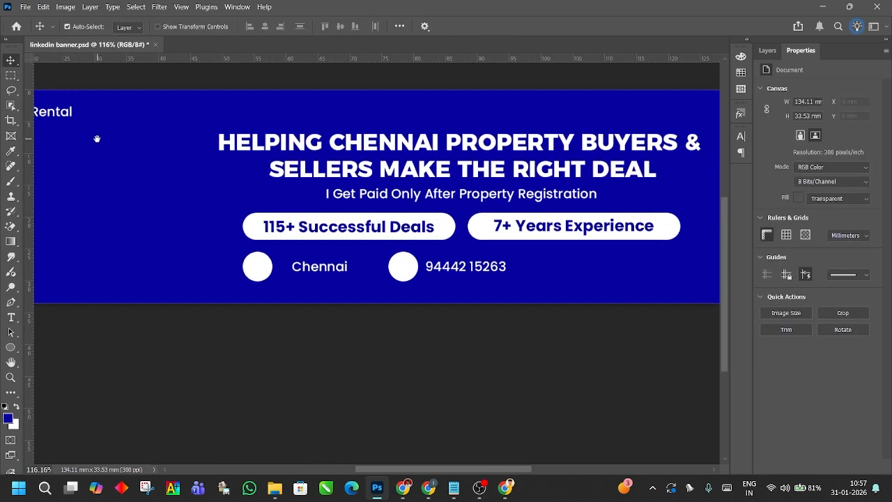
scroll(286, 282, up, 3)
mouse_move(325, 270)
mouse_down()
mouse_move(297, 267)
mouse_move(309, 266)
mouse_up()
click(248, 362)
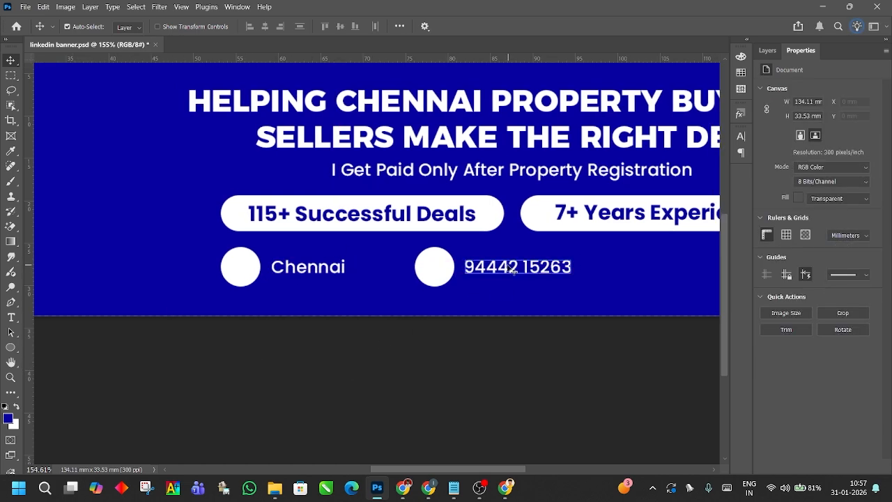
drag(512, 271, 509, 267)
click(226, 367)
drag(362, 371, 276, 388)
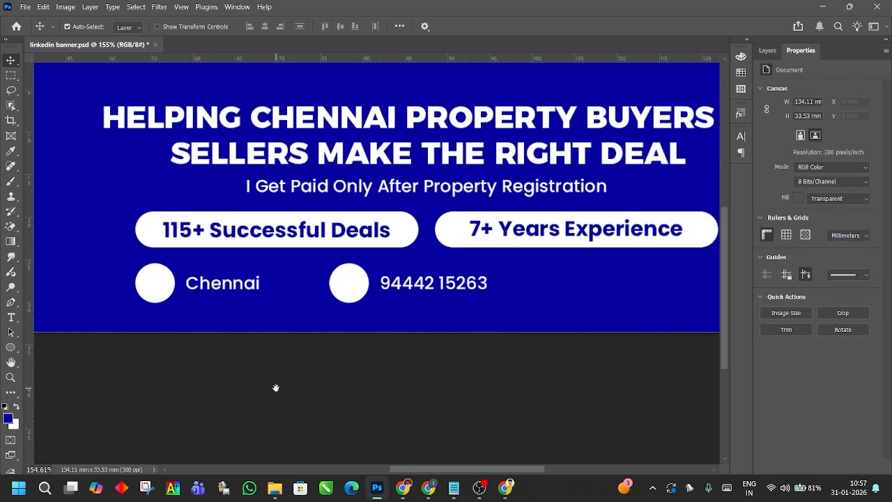
- Move the Chennai group and the phone group together so they sit centred beneath the two pills
drag(104, 329, 434, 288)
drag(360, 291, 498, 290)
drag(447, 358, 501, 285)
click(383, 379)
scroll(363, 373, up, 3)
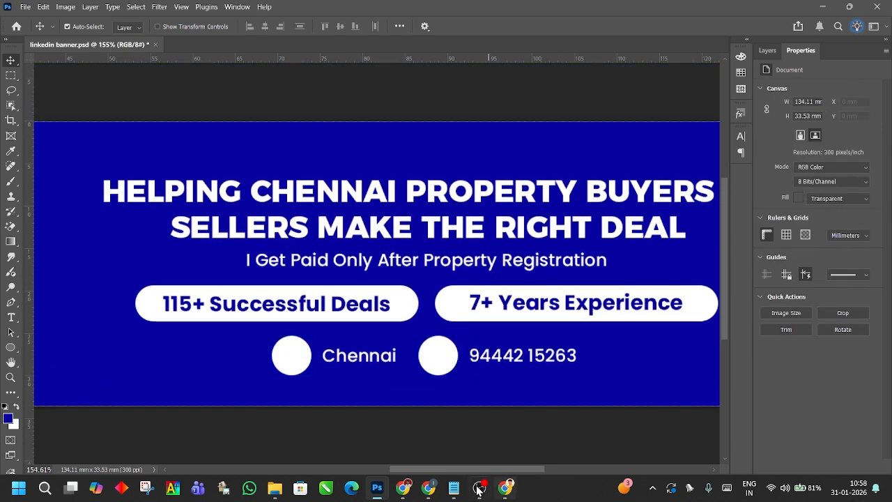
- Switch to Chrome, replace the LinkedIn page with a new tab and search Google for "location icon"
click(428, 488)
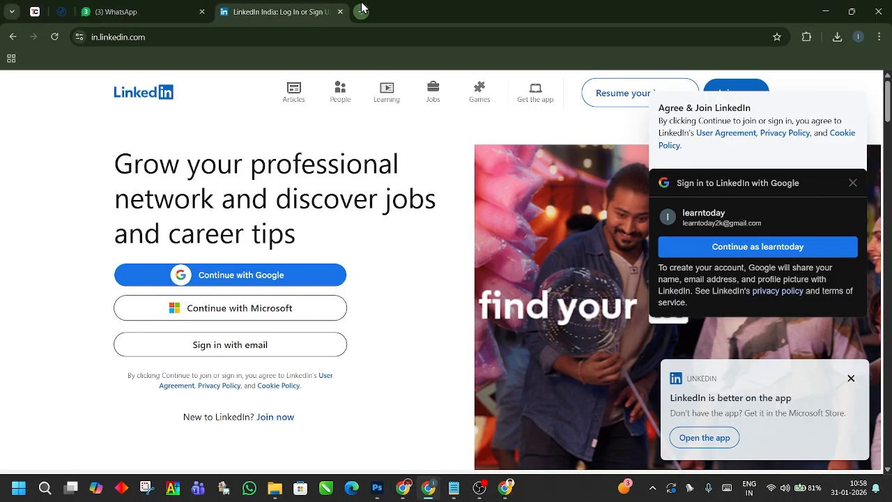
click(362, 11)
click(340, 12)
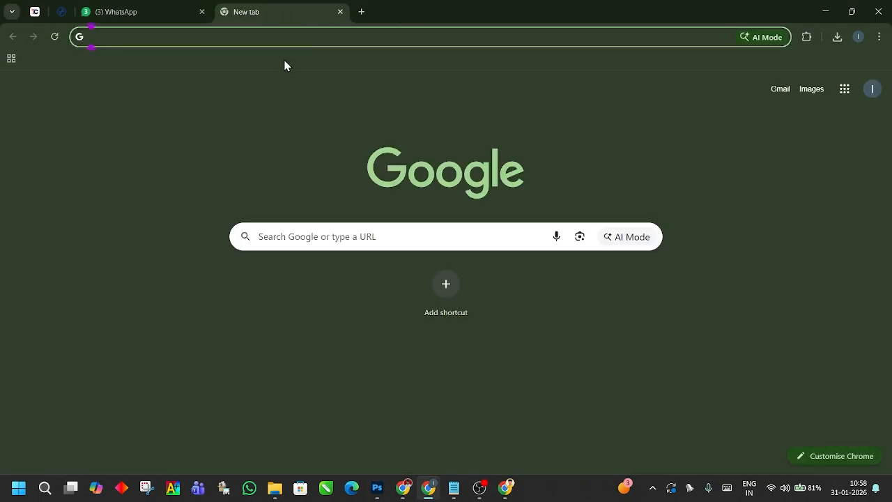
click(305, 233)
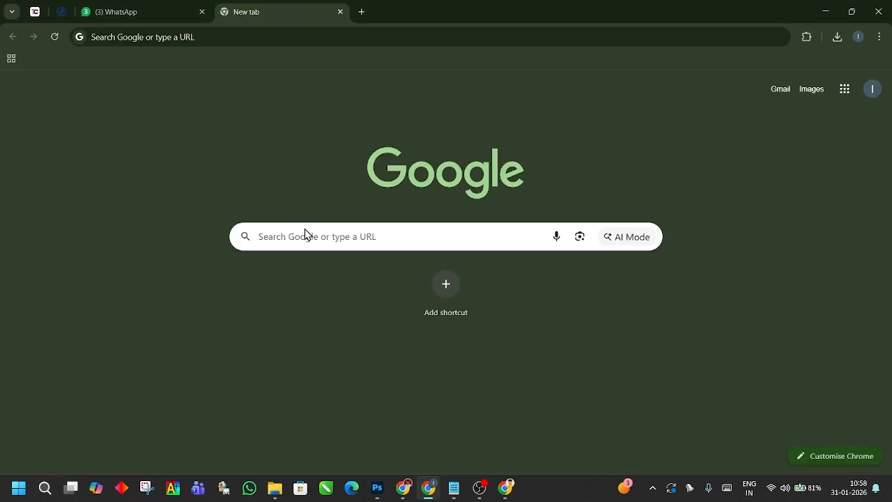
click(369, 236)
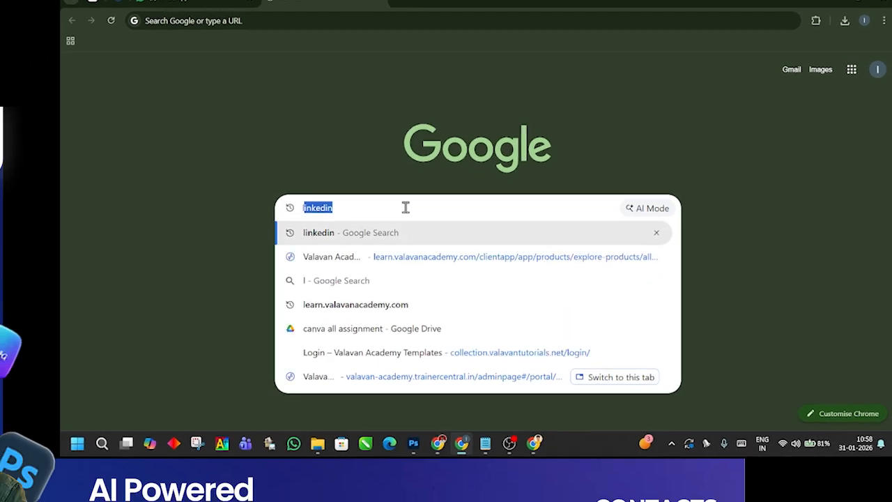
text(location icon)
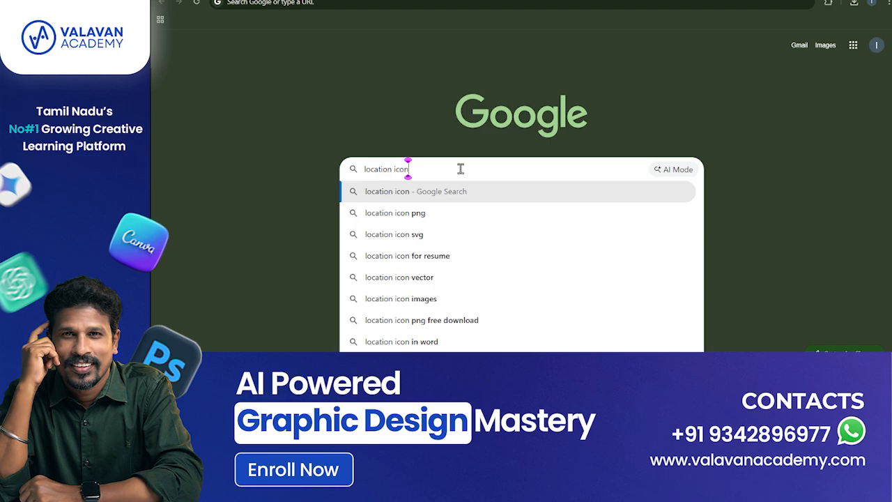
key(Return)
- Browse the image results for the location icon and open the plain black pin from Vecteezy
scroll(460, 173, down, 1)
scroll(461, 173, up, 1)
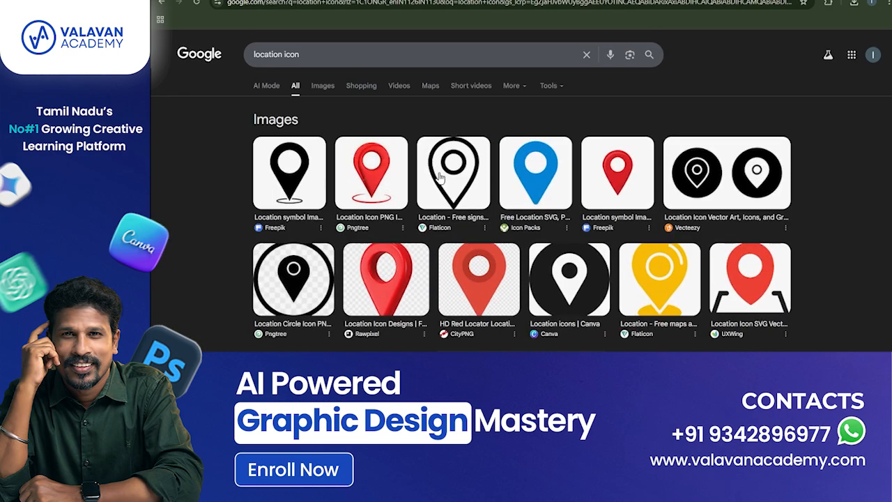
scroll(342, 105, down, 1)
scroll(342, 105, up, 1)
click(320, 88)
scroll(567, 211, up, 1)
scroll(349, 195, down, 3)
scroll(201, 175, up, 3)
click(201, 175)
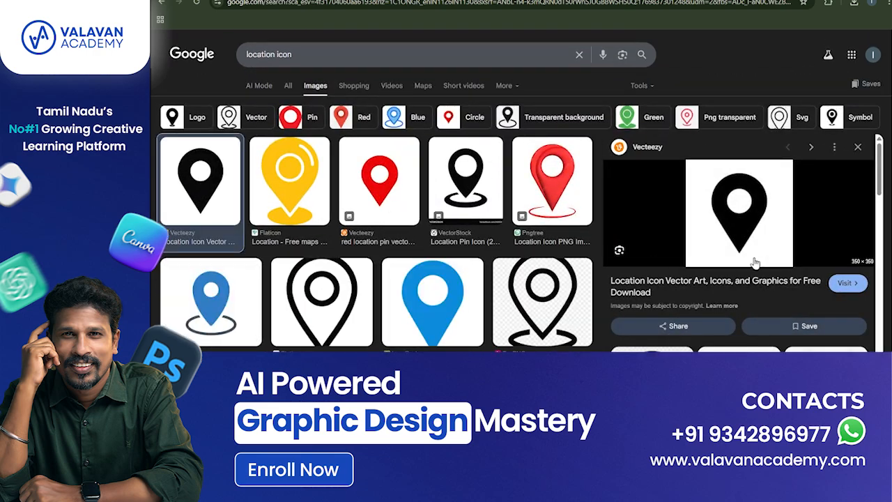
- Copy the black location pin image and paste it into the banner in Photoshop
scroll(760, 254, down, 3)
scroll(739, 257, up, 3)
scroll(730, 258, down, 3)
scroll(701, 263, up, 3)
right_click(741, 233)
click(774, 169)
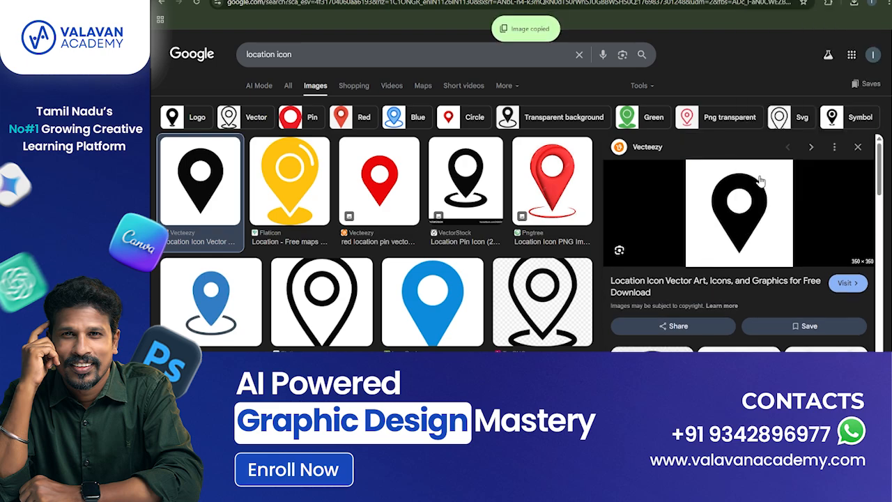
key(alt+Tab)
key(ctrl+v)
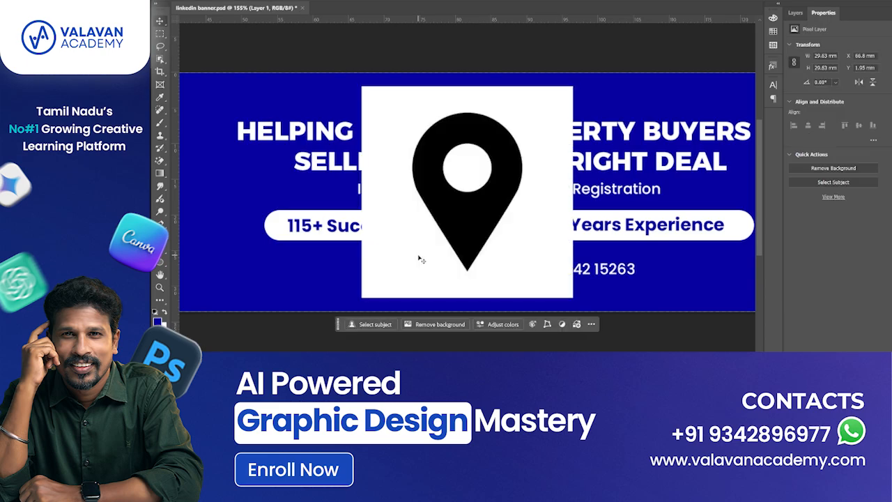
scroll(490, 235, down, 1)
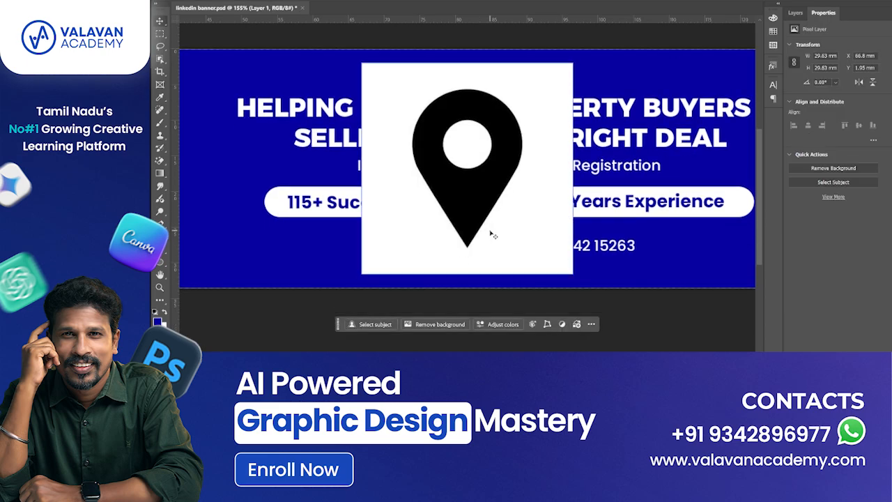
- Select the pin image's white background with the Magic Wand tool and mask it out
right_click(162, 61)
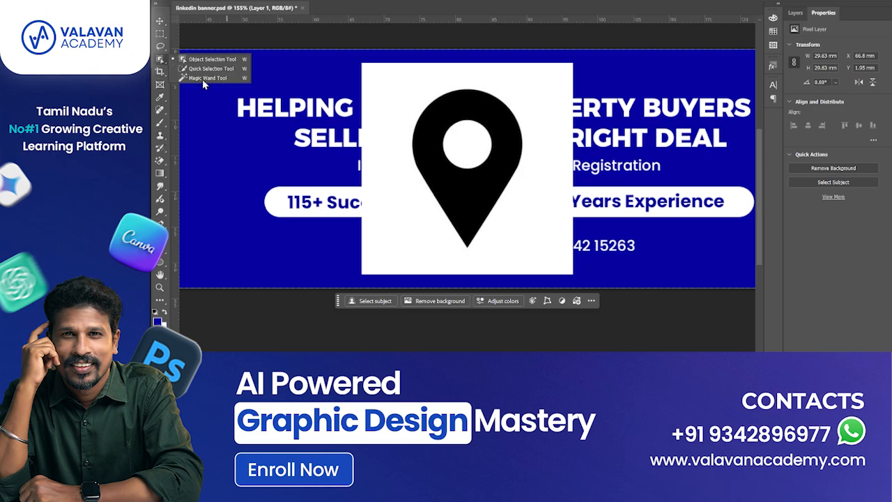
click(202, 78)
click(527, 89)
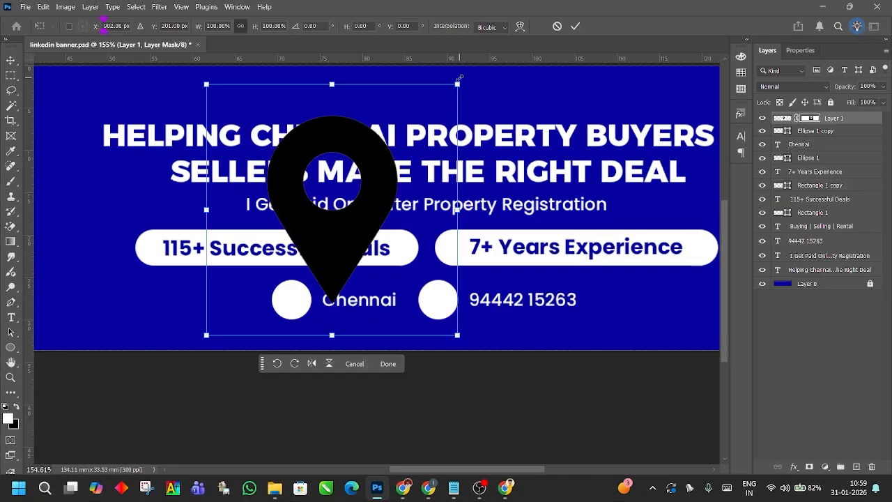
- Scale the location pin to 15.71% and place it inside the white circle beside "Chennai"
drag(462, 78, 325, 260)
scroll(216, 324, up, 3)
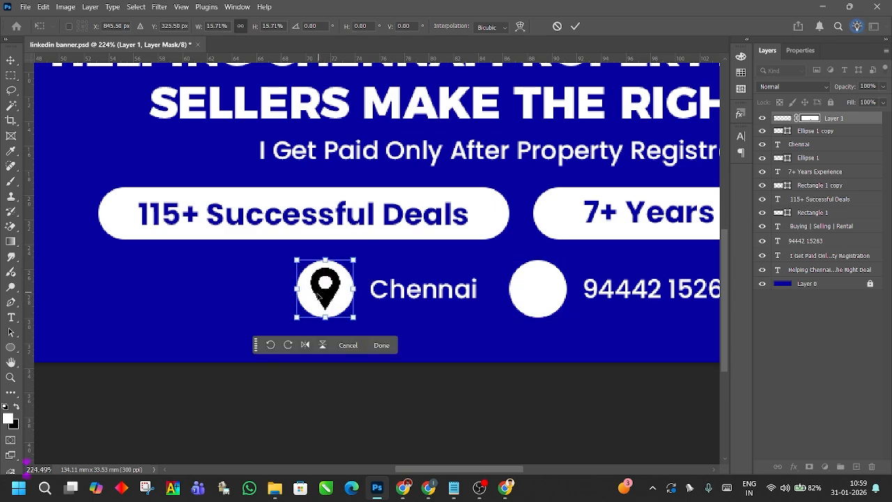
scroll(319, 297, down, 1)
key(Return)
click(398, 400)
scroll(384, 400, down, 3)
drag(313, 358, 310, 370)
- Recolour the black location pin with the banner's dark blue, keeping its transparent areas
key(i)
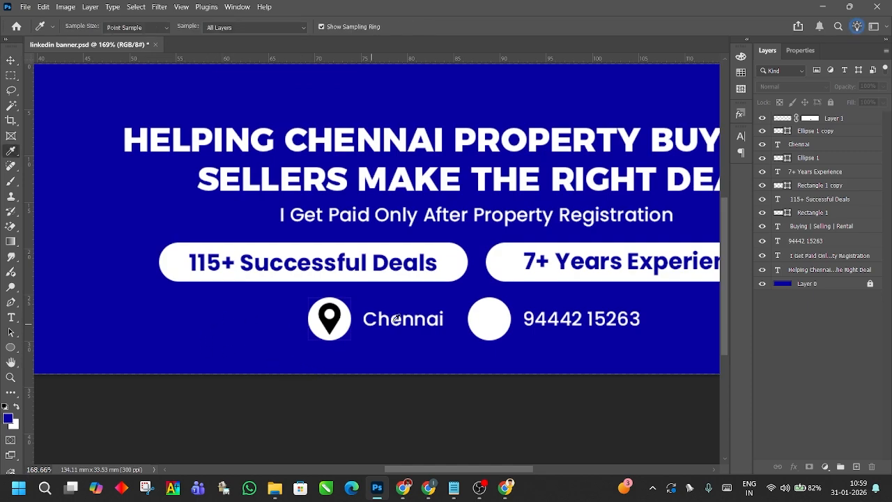
key(v)
click(427, 319)
click(342, 330)
click(331, 325)
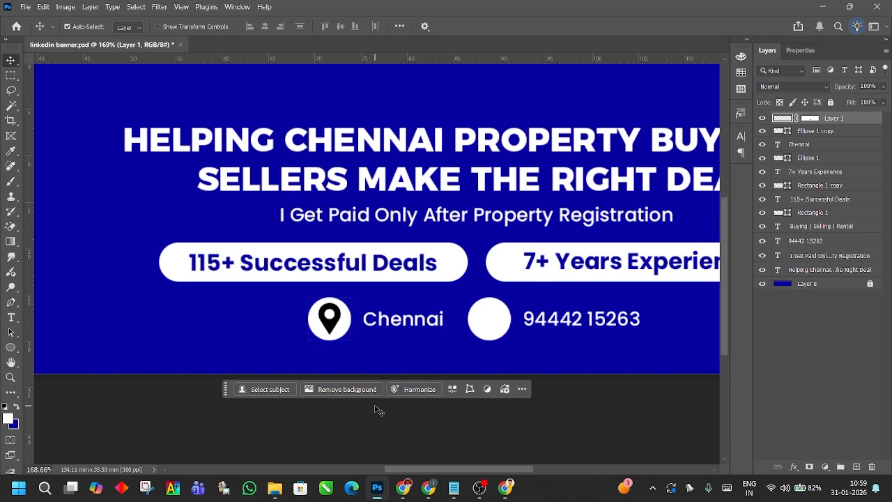
key(ctrl)
key(ctrl+shift+BackSpace)
scroll(335, 306, up, 5)
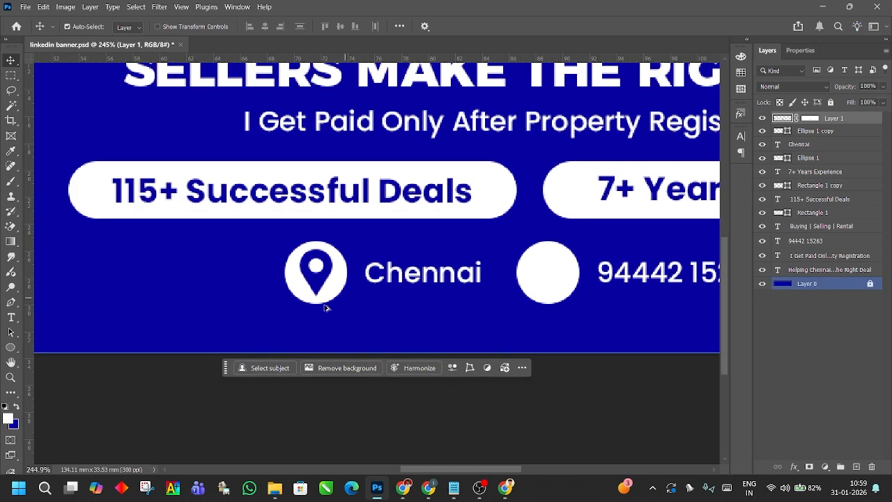
- Nudge the location pin to the centre of its white circle and check the whole contact row
drag(329, 331, 329, 330)
drag(317, 282, 318, 282)
scroll(570, 438, down, 2)
scroll(571, 438, down, 3)
drag(556, 394, 422, 434)
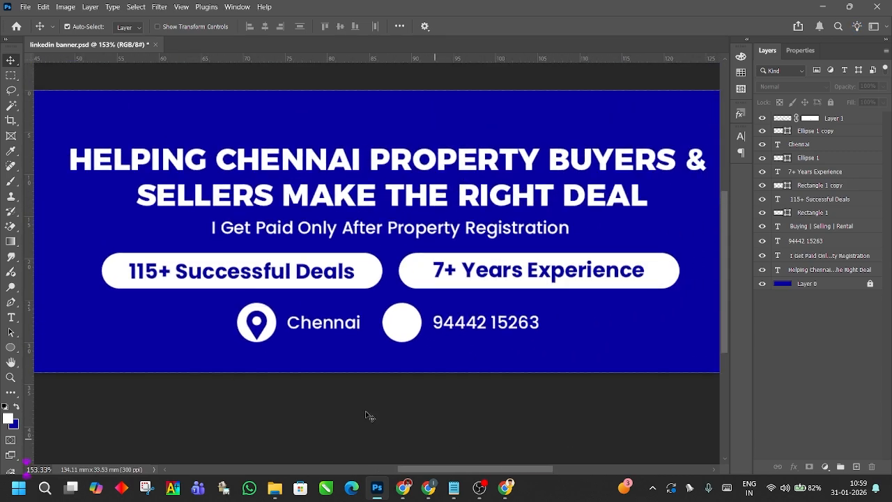
- Switch to the browser and search Google Images for "call png"
click(257, 335)
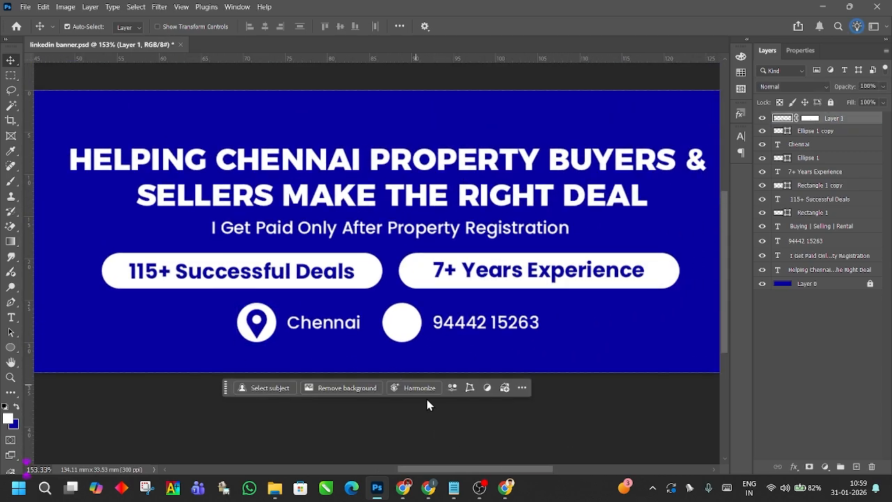
click(447, 440)
scroll(448, 438, up, 1)
key(alt+Tab)
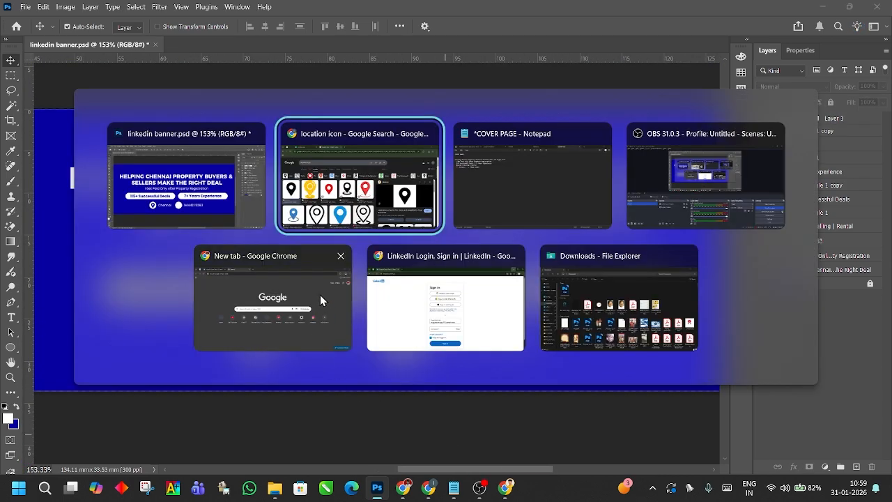
click(174, 100)
drag(174, 100, 73, 108)
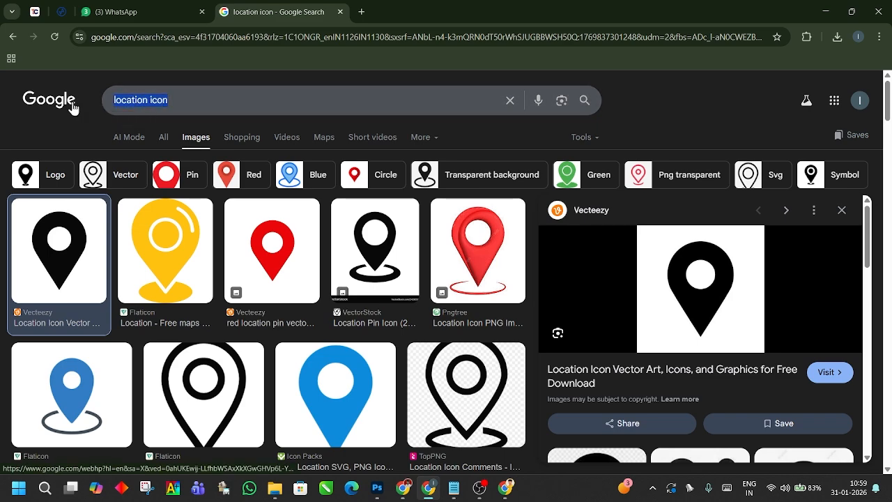
text(call png)
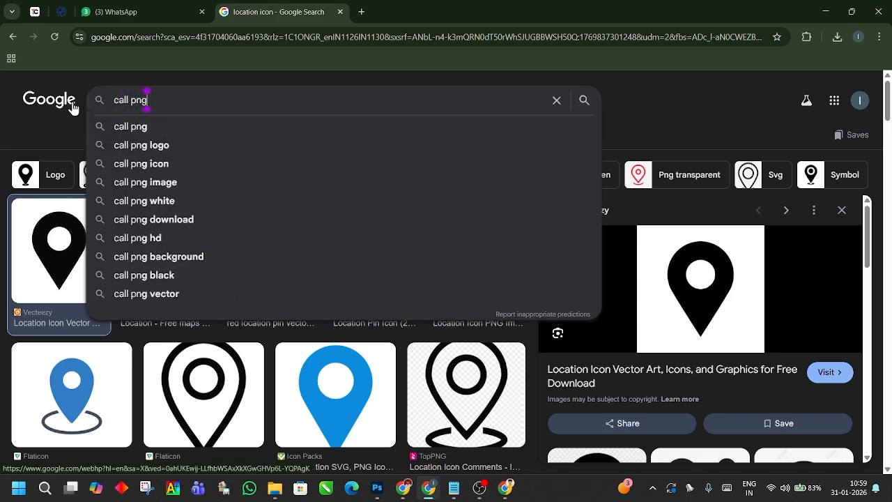
key(Return)
- Choose the black Flaticon handset icon with sound waves from the image results and copy the image
scroll(516, 264, down, 1)
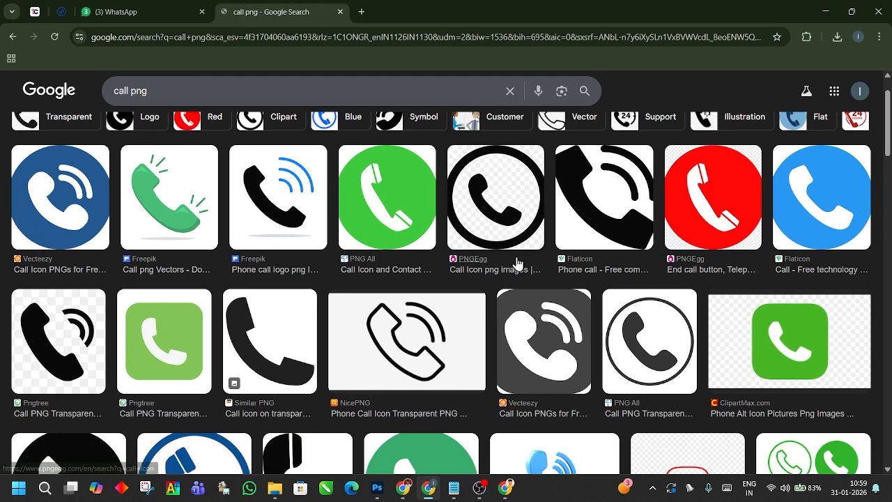
scroll(212, 346, down, 1)
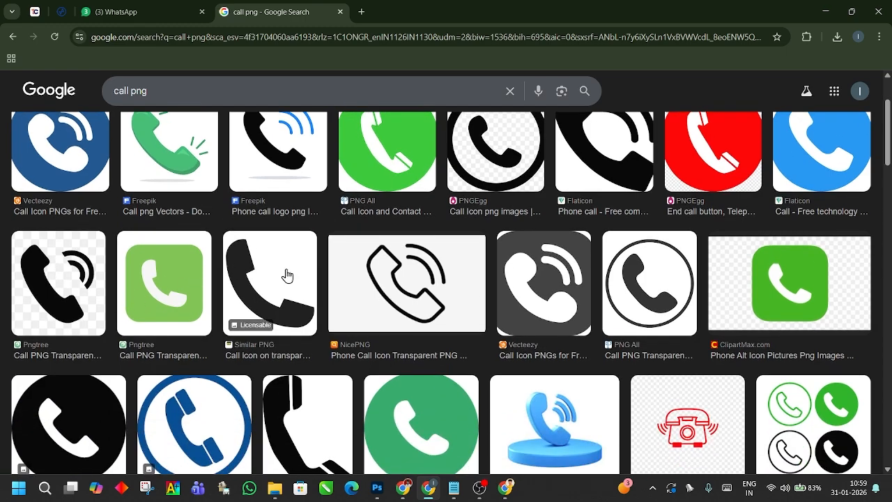
scroll(234, 265, up, 2)
click(648, 270)
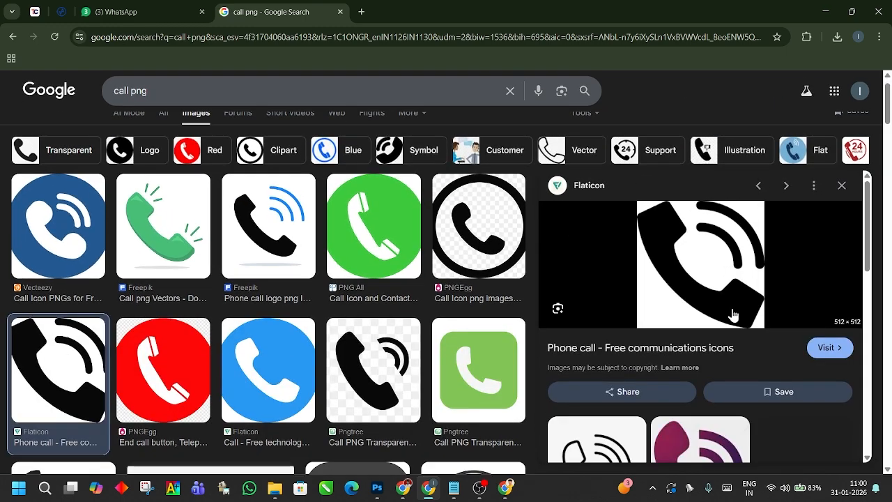
right_click(741, 304)
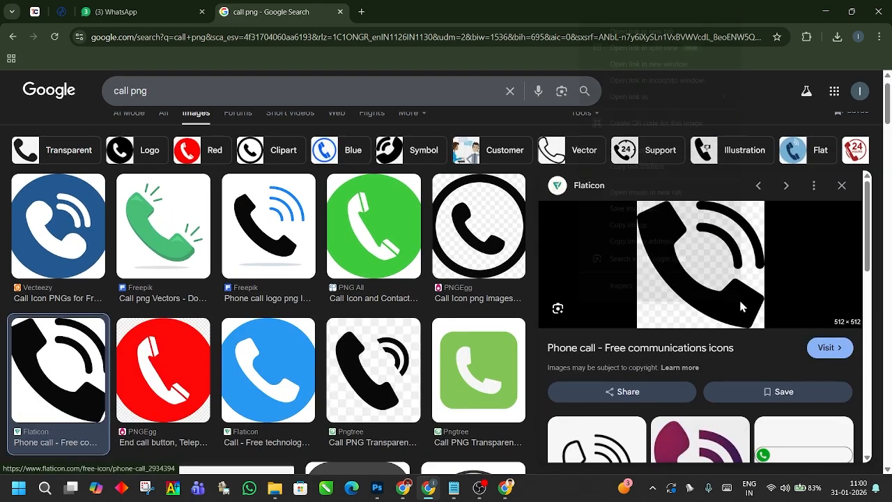
click(652, 223)
- Switch back to Photoshop and paste the handset icon directly above the blank white circle's layer
key(alt+Tab)
click(403, 342)
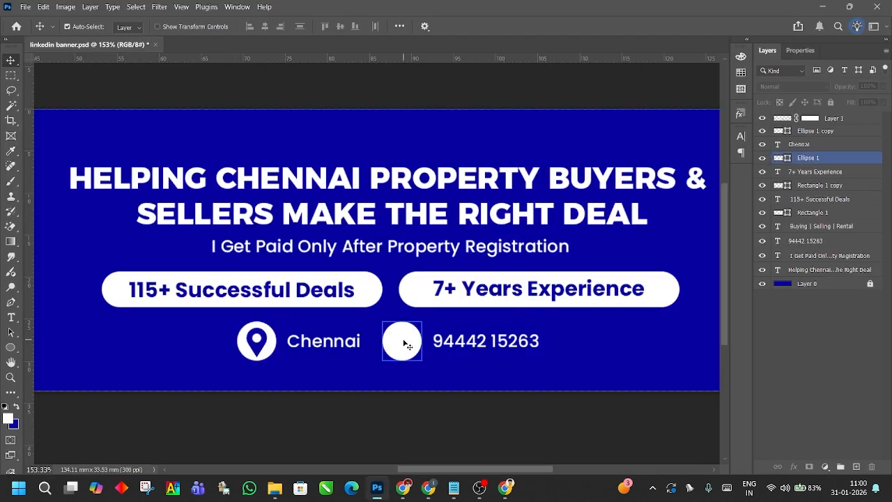
key(ctrl+v)
scroll(418, 188, down, 3)
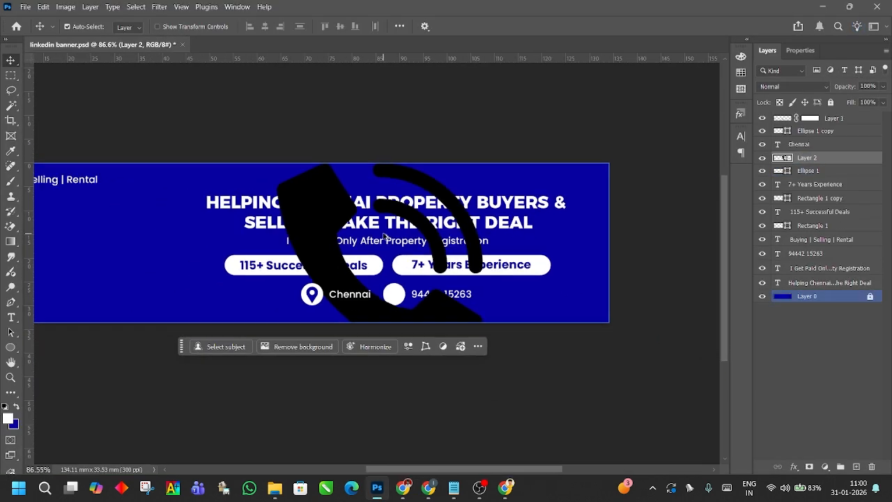
- Scale the pasted handset icon down to about 7% and place it inside the white circle beside the phone number
key(ctrl+t)
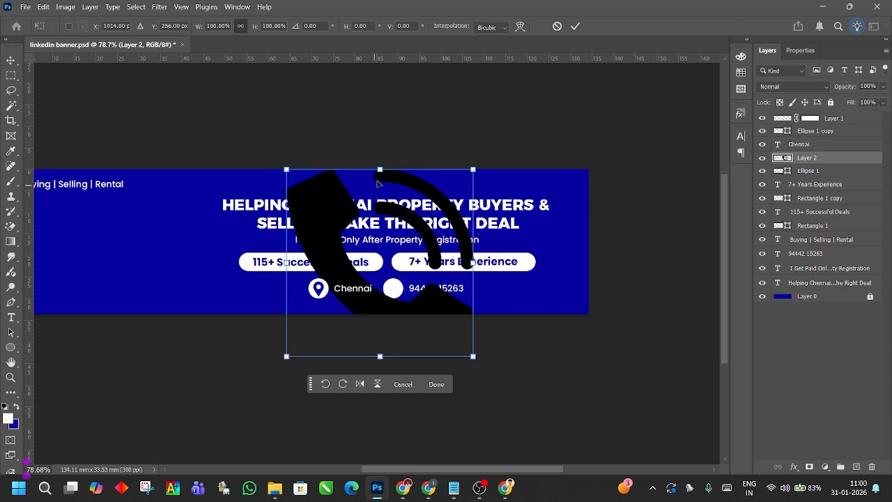
drag(382, 172, 380, 242)
drag(446, 214, 453, 279)
scroll(368, 294, up, 5)
scroll(367, 294, up, 1)
drag(508, 219, 480, 249)
drag(467, 287, 484, 288)
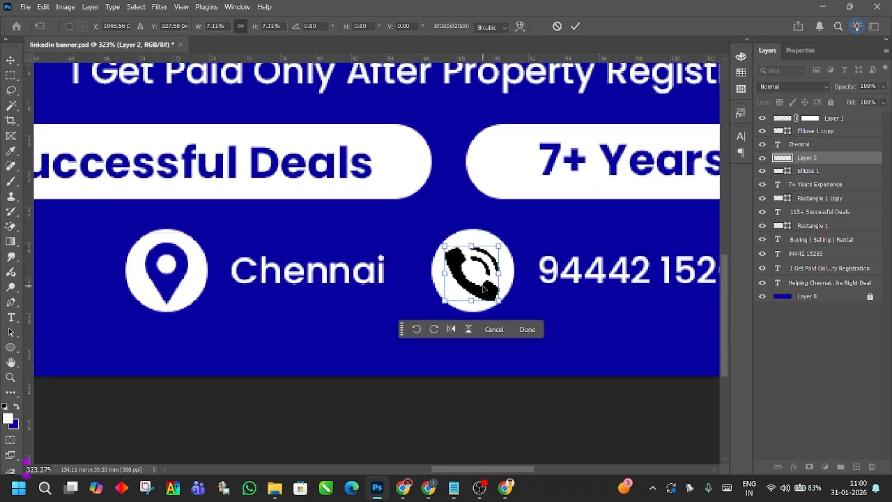
drag(501, 250, 494, 252)
drag(480, 288, 483, 291)
key(Return)
- Adjust the handset icon's position, nudging it up and left to centre it in its white circle
drag(477, 292, 485, 292)
key(Up)
key(Up)
key(Left)
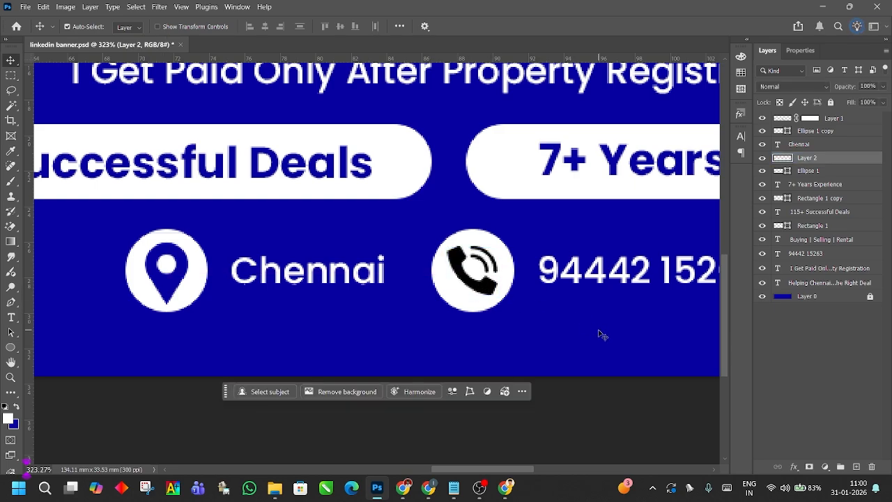
click(599, 333)
- Recolour the black handset icon with the banner's dark blue, keeping its transparent areas
click(476, 297)
click(481, 286)
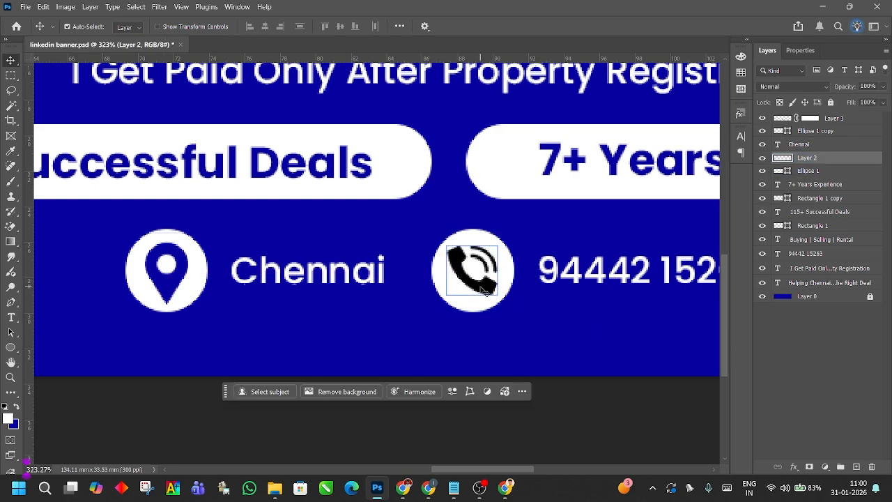
key(ctrl+shift+BackSpace)
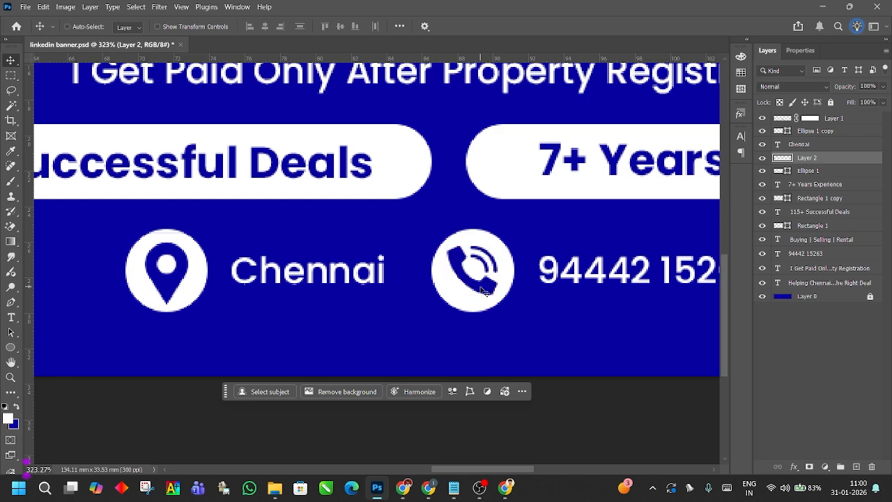
- Examine the recoloured handset icon up close and the banner's overall layout
scroll(513, 297, up, 1)
scroll(518, 301, down, 3)
scroll(589, 320, up, 1)
scroll(321, 328, down, 6)
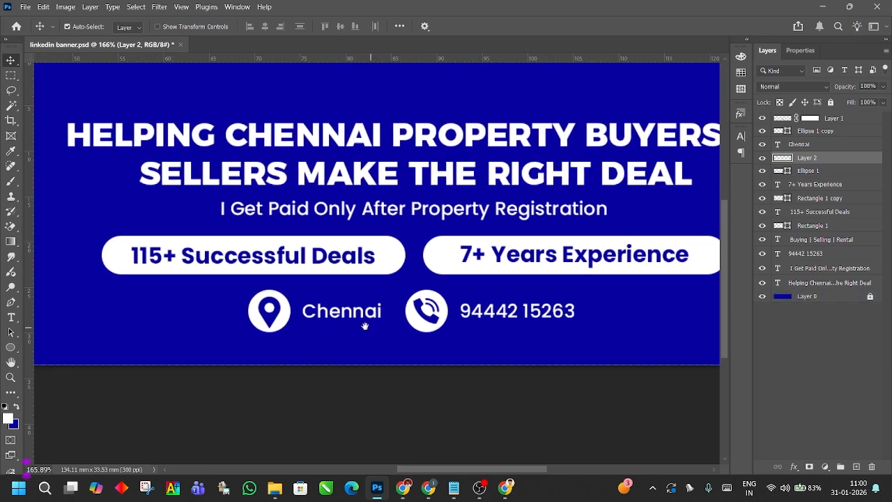
scroll(323, 343, down, 3)
drag(325, 330, 467, 324)
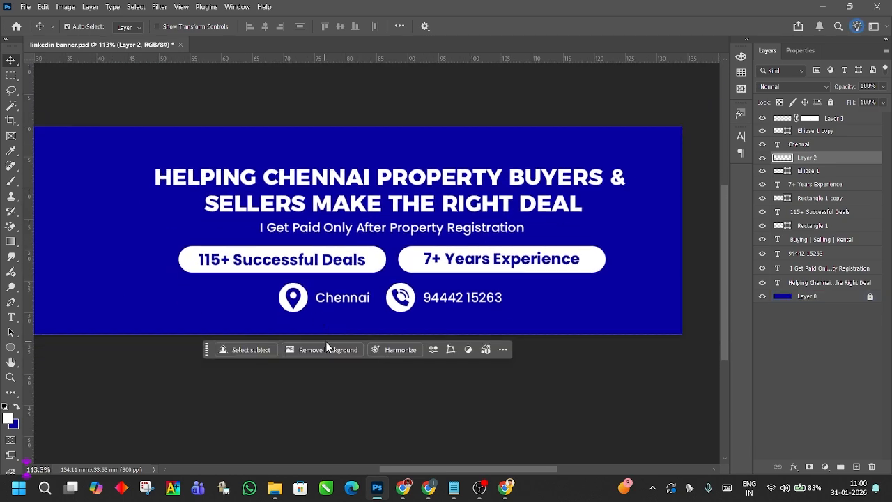
scroll(469, 327, down, 3)
drag(512, 278, 379, 227)
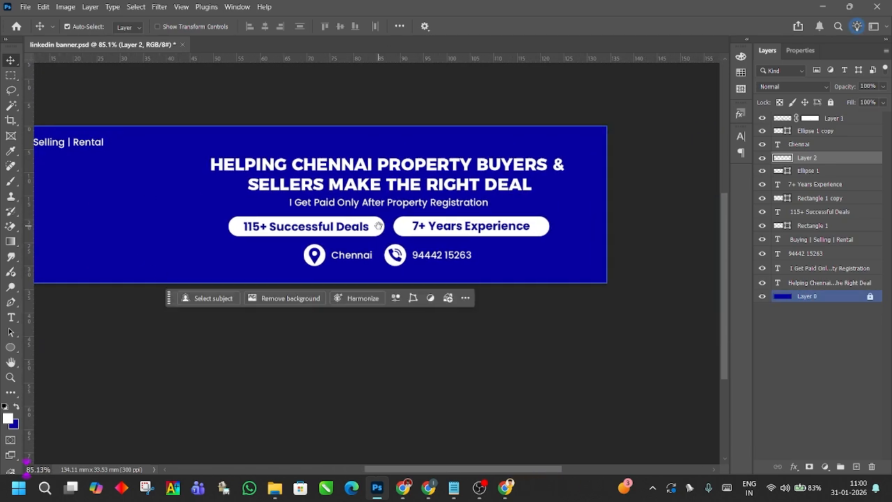
scroll(356, 270, up, 1)
drag(356, 270, 369, 278)
scroll(367, 279, up, 2)
- Group the contact row's icons, circles and texts, and align the group's horizontal centre with the headline
drag(258, 282, 510, 263)
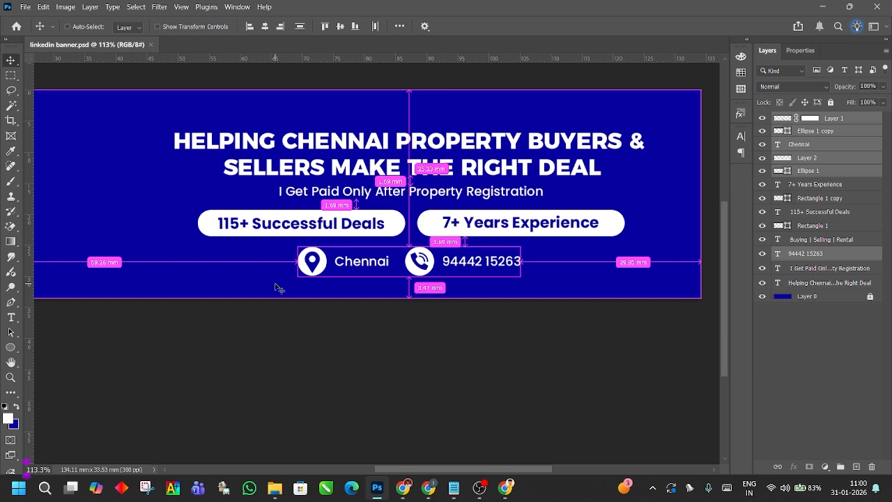
key(ctrl+g)
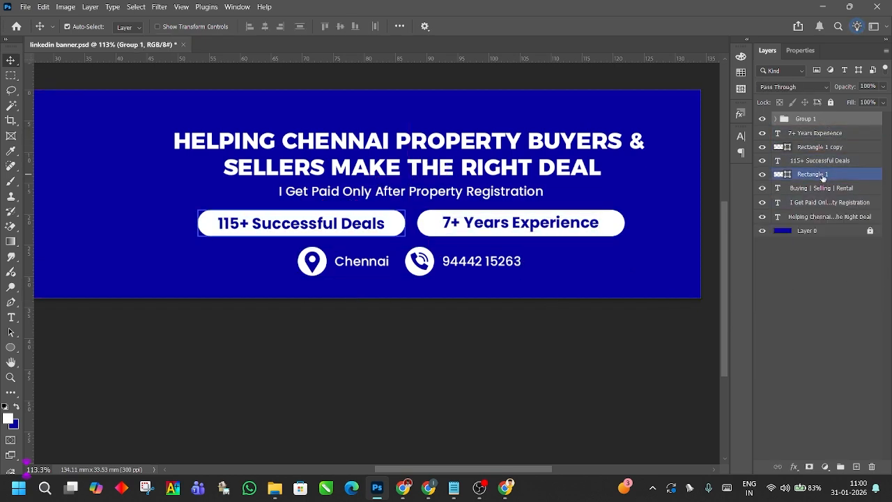
ctrl+click(813, 217)
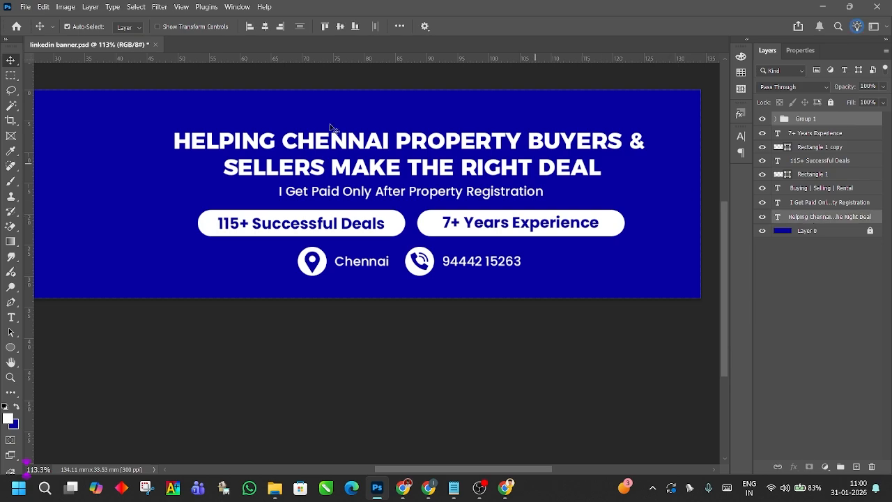
click(260, 27)
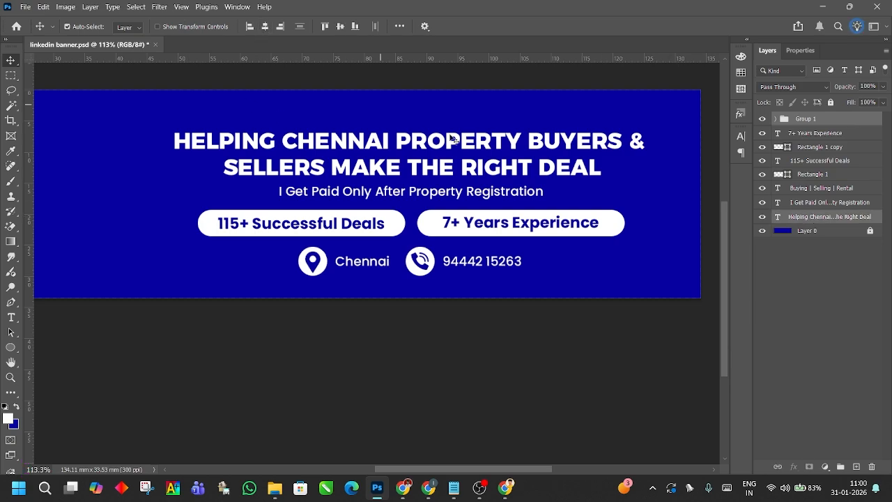
- Deselect the layers and save the banner document
click(683, 186)
drag(683, 193, 670, 213)
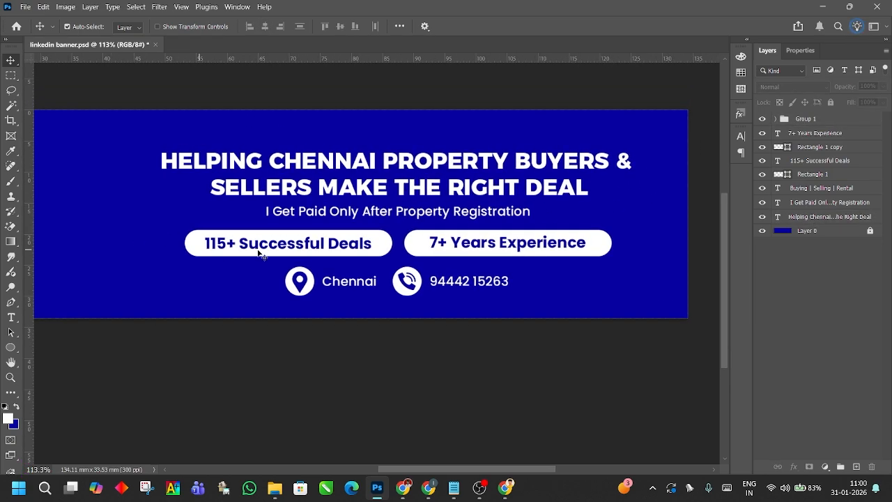
scroll(335, 230, up, 2)
key(ctrl+s)
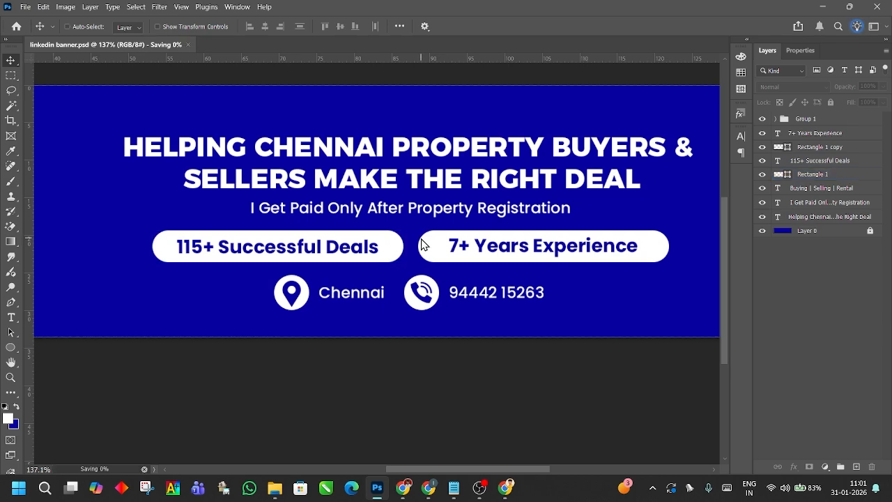
- Move the tagline "I Get Paid Only After Property Registration" slightly down between the headline and the two pills
scroll(432, 249, up, 1)
scroll(439, 253, down, 3)
drag(426, 263, 420, 246)
scroll(422, 272, up, 3)
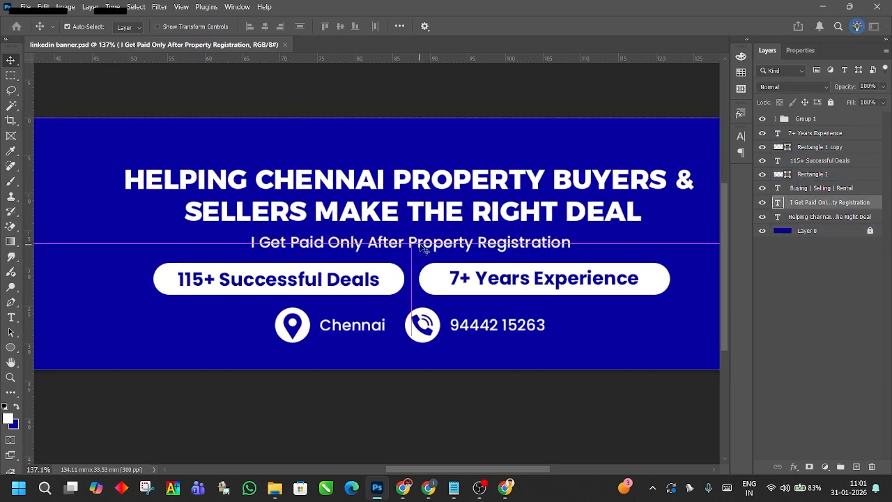
scroll(420, 247, up, 1)
scroll(420, 247, down, 2)
click(518, 145)
drag(523, 138, 537, 147)
scroll(537, 147, down, 3)
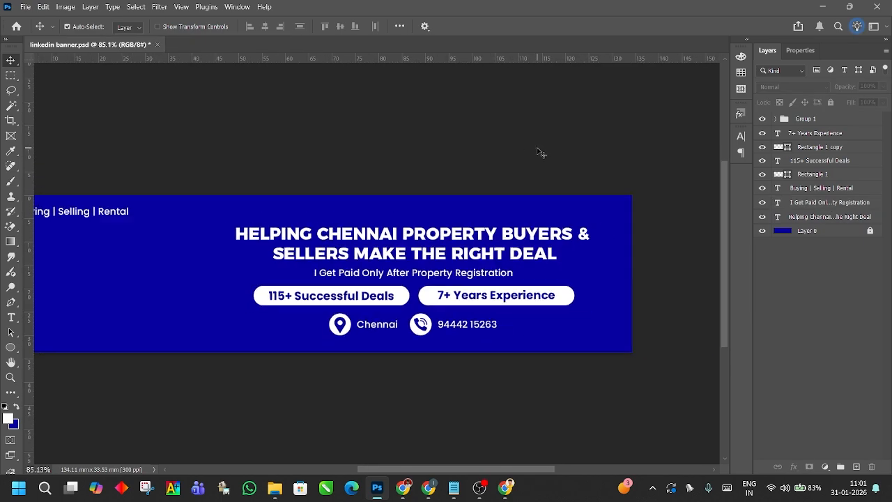
- Select the headline, tagline, pills and contact row together and shift them about 0.6 mm to the left
scroll(470, 188, down, 1)
drag(255, 179, 554, 342)
drag(493, 233, 488, 230)
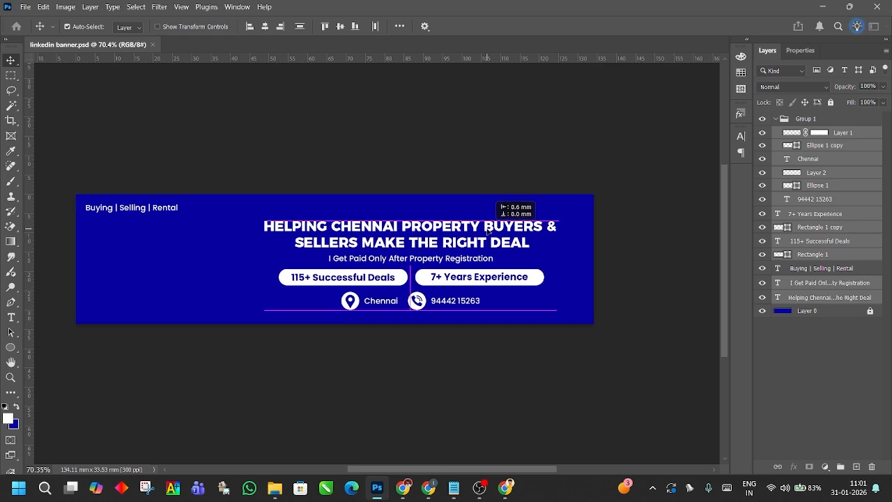
drag(488, 230, 492, 235)
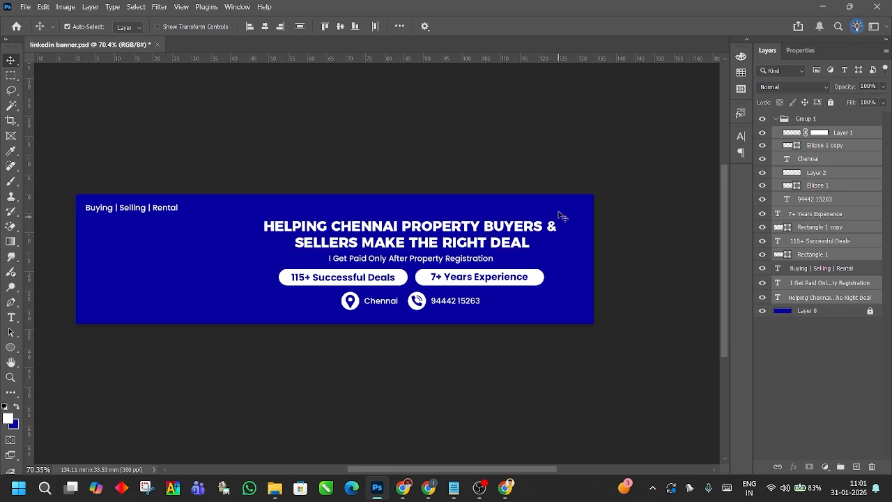
click(544, 156)
- Examine how the main text block sits relative to the services line and the banner's edges
drag(525, 151, 560, 159)
scroll(468, 183, up, 2)
scroll(538, 174, up, 1)
scroll(556, 162, down, 2)
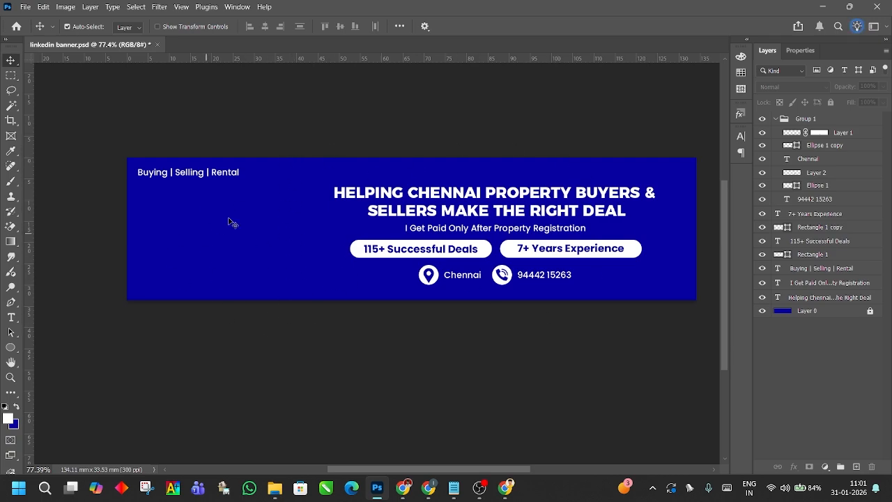
click(535, 248)
drag(535, 248, 396, 239)
click(481, 263)
scroll(480, 263, up, 2)
drag(480, 263, 570, 288)
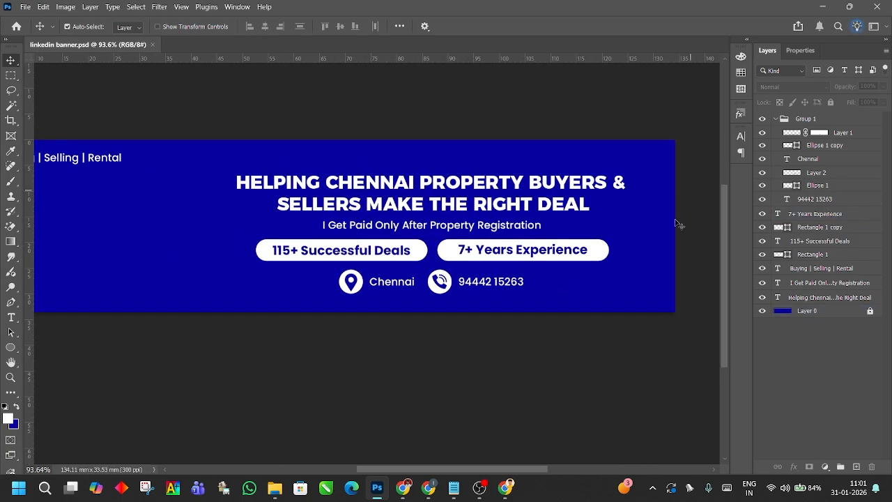
- Reposition the headline, tagline, pills and contact row as one block, moving it left and nudging it back to the right
drag(255, 140, 659, 335)
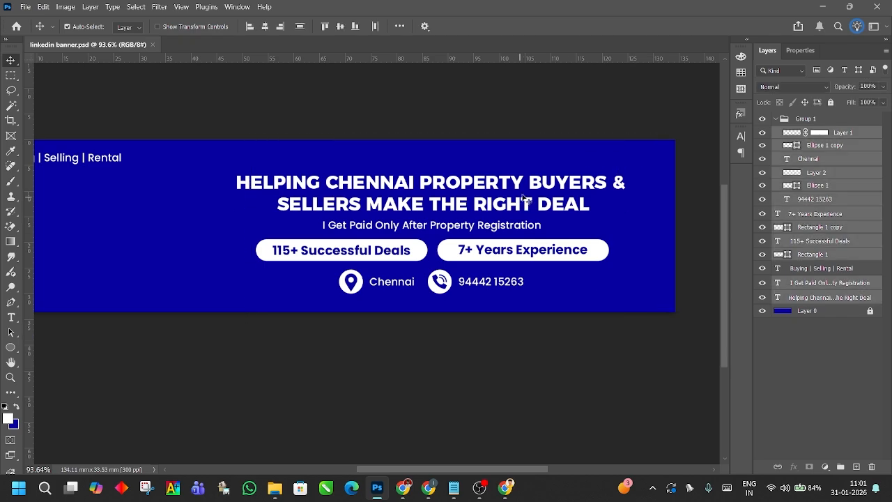
drag(528, 197, 508, 197)
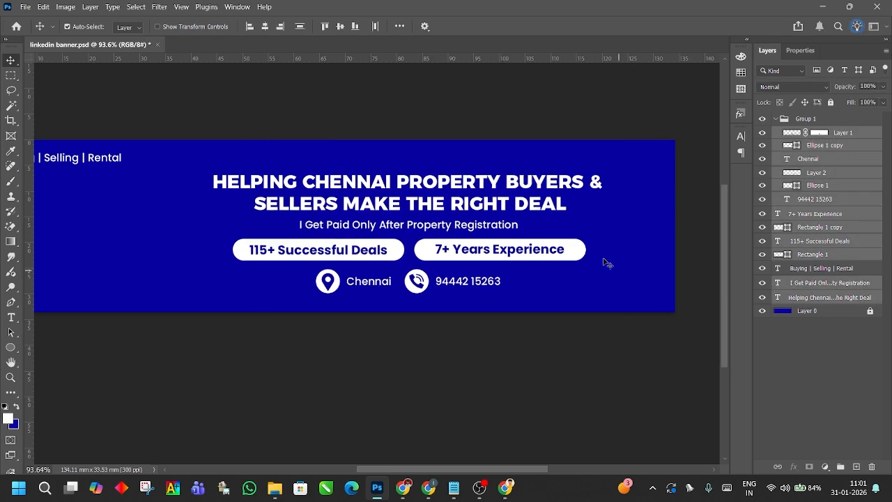
drag(614, 254, 636, 274)
key(ctrl)
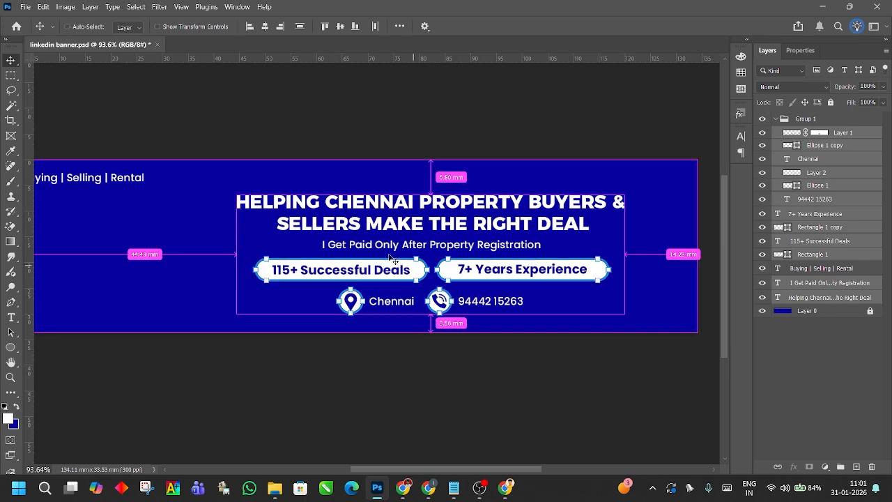
key(shift+Right)
key(shift+Right)
key(shift+Right)
key(shift+Right)
key(shift+Right)
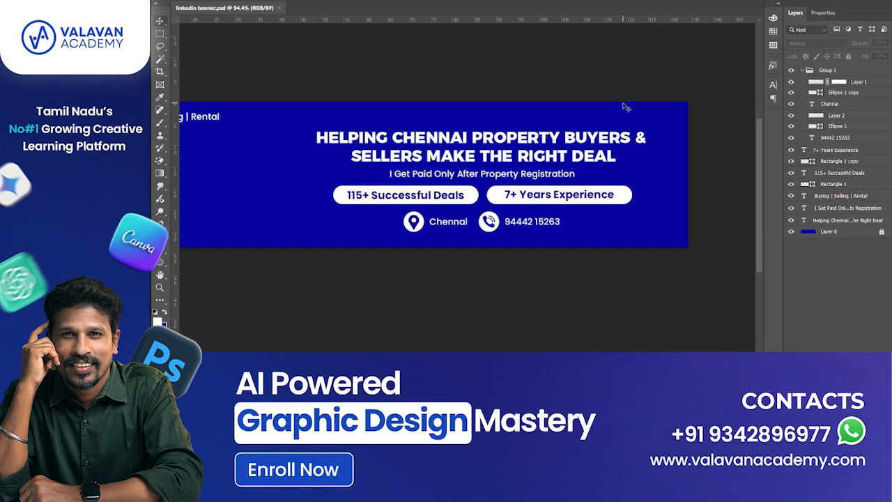
scroll(623, 105, up, 3)
drag(532, 133, 602, 125)
scroll(602, 126, down, 3)
click(604, 126)
drag(657, 140, 620, 141)
click(620, 142)
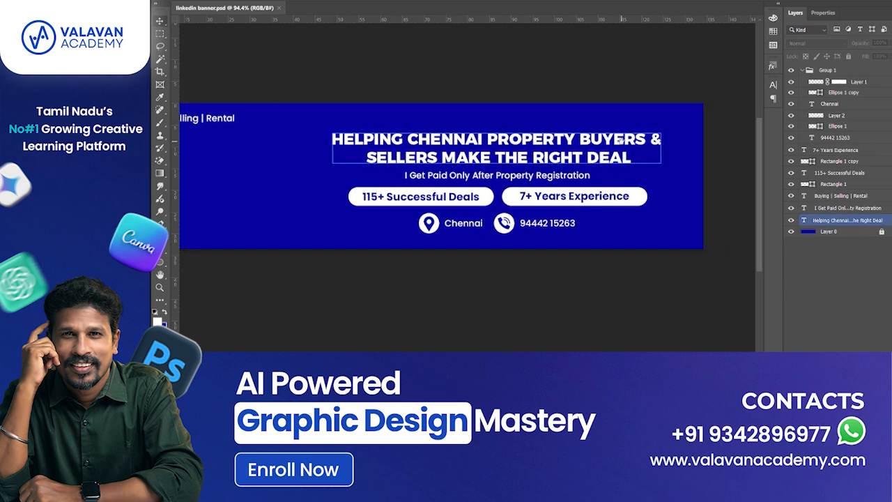
scroll(620, 142, up, 2)
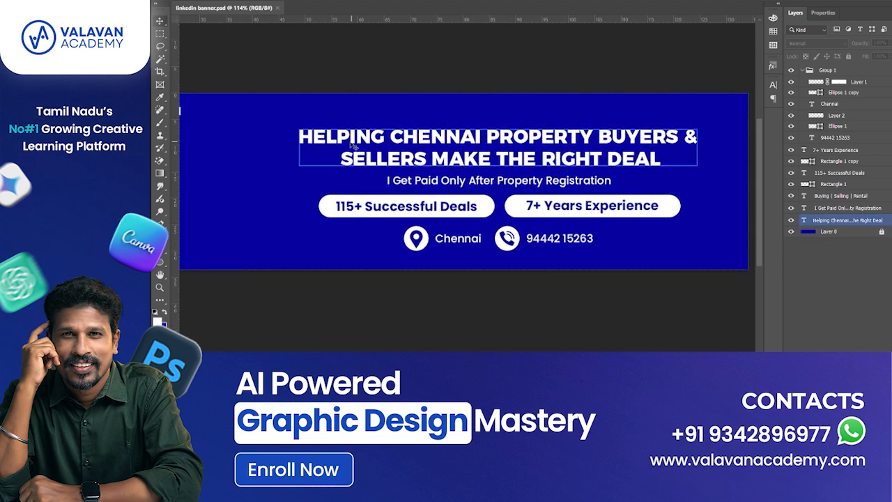
click(702, 136)
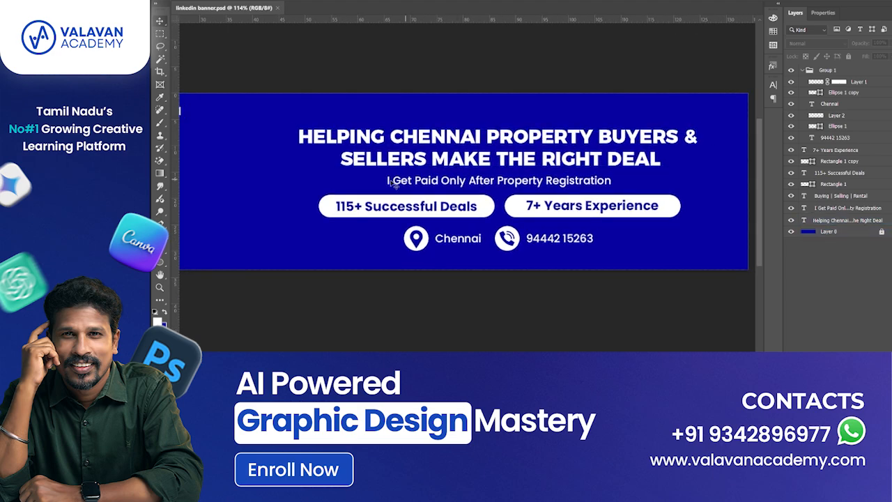
click(651, 133)
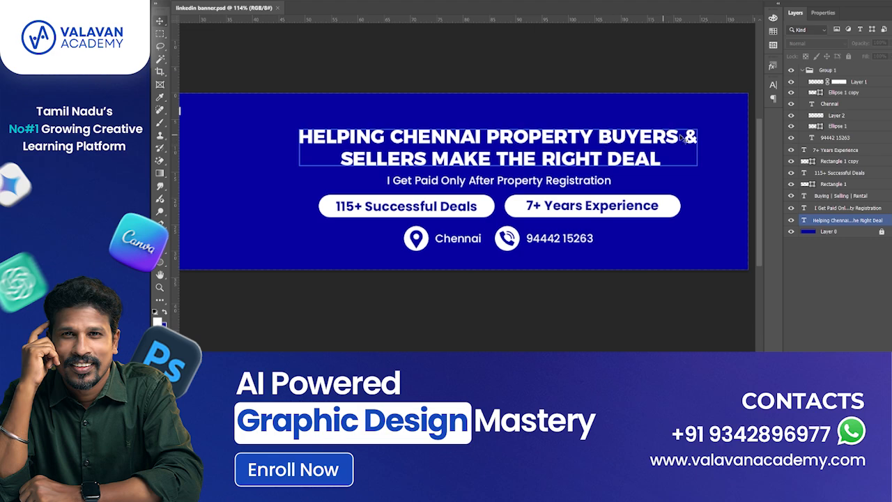
click(619, 128)
click(566, 158)
drag(567, 157, 530, 162)
click(203, 126)
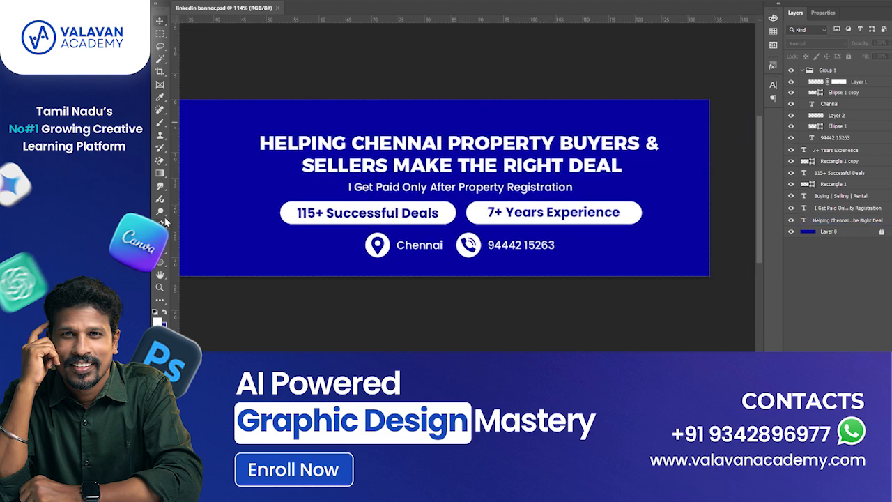
- Draw a white rectangle about 21.17 × 4.91 mm over the words "BUYERS &" in the headline
right_click(161, 264)
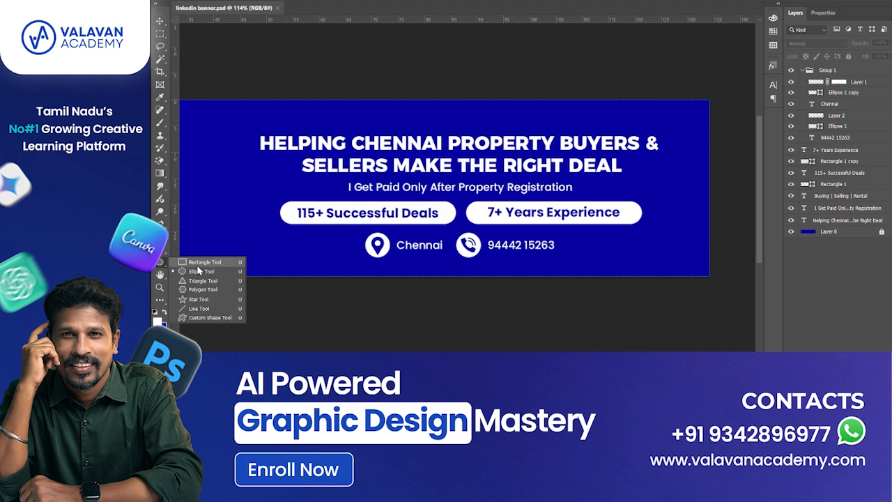
click(198, 271)
drag(557, 130, 668, 156)
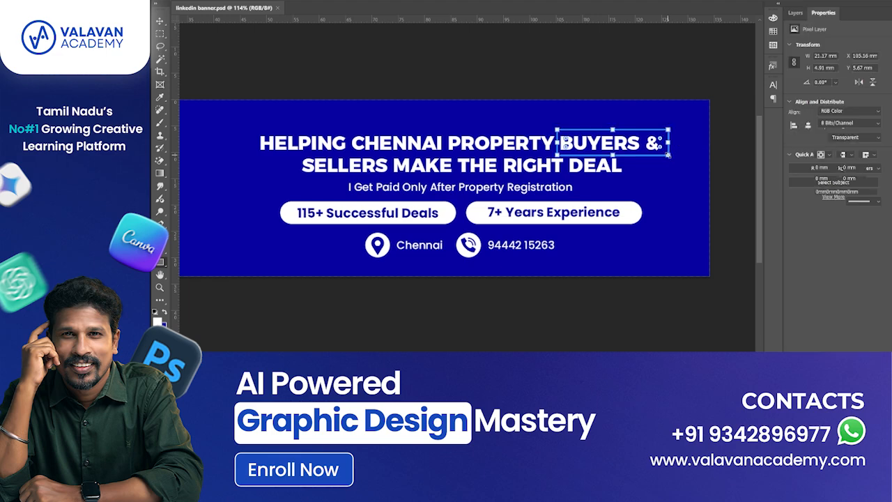
click(160, 23)
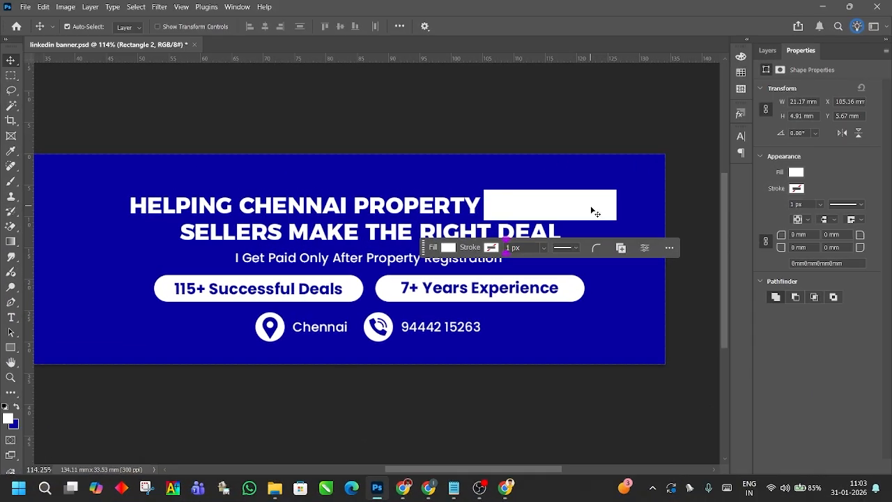
- Move the new rectangle's layer down the stack to sit beneath the headline text, directly above the background layer
click(767, 50)
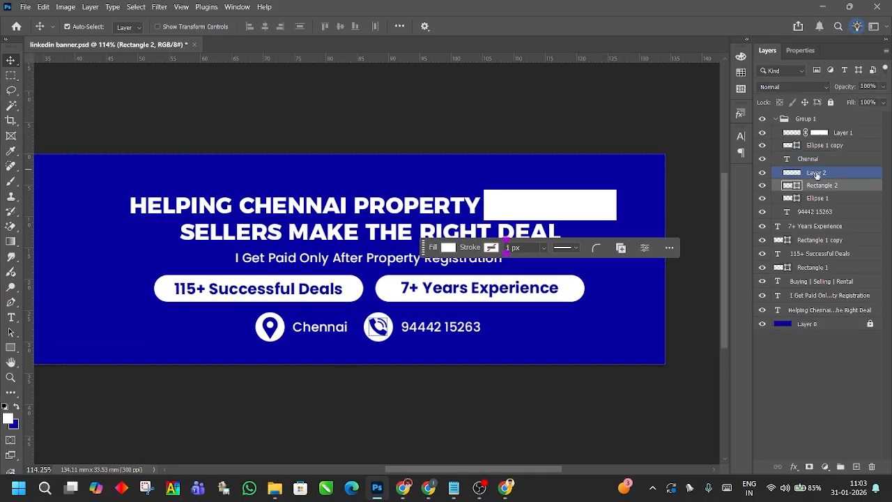
key(ctrl+bracketleft)
key(ctrl+bracketleft)
key(ctrl+bracketleft)
key(ctrl+bracketleft)
key(ctrl+bracketleft)
key(ctrl+bracketleft)
key(ctrl+bracketleft)
key(ctrl+bracketleft)
key(ctrl+bracketleft)
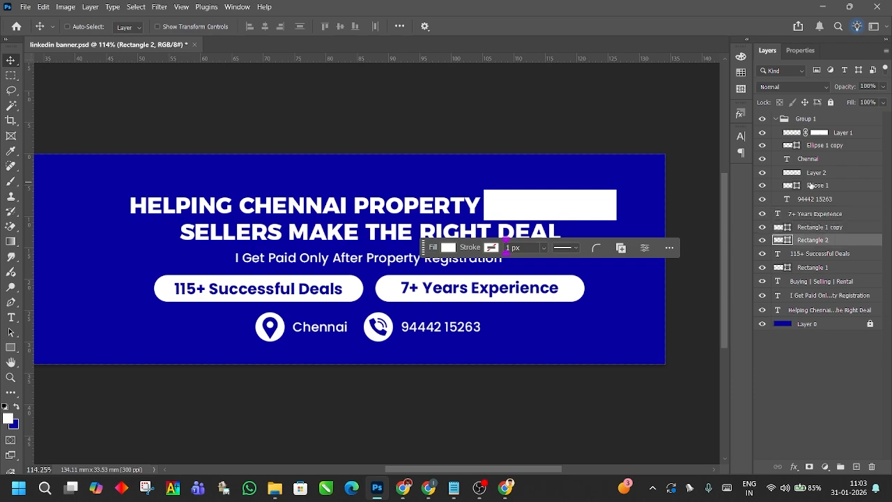
key(ctrl+bracketleft)
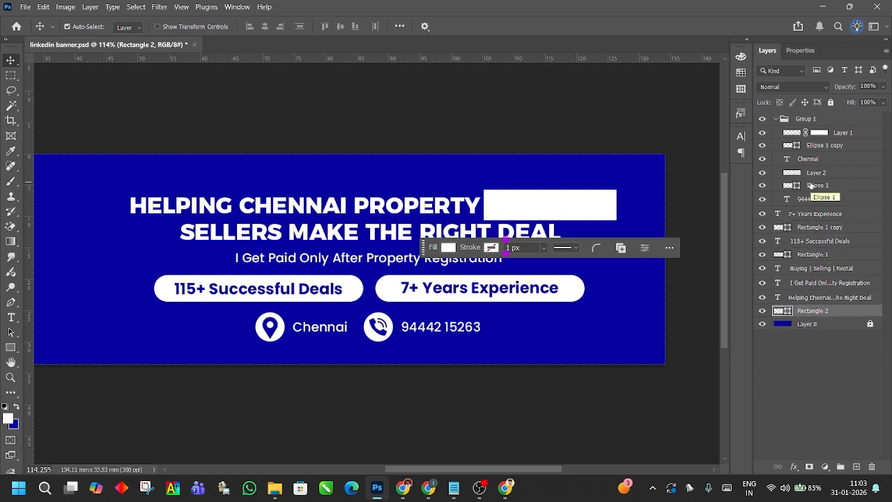
- Recolor the headline words "BUYERS &" to the banner's dark blue, 0800a2
click(458, 209)
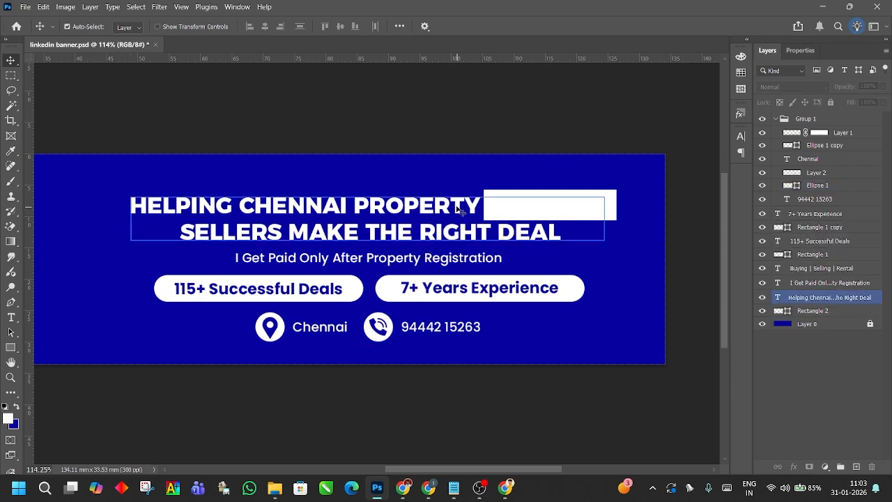
double_click(458, 209)
drag(486, 202, 645, 201)
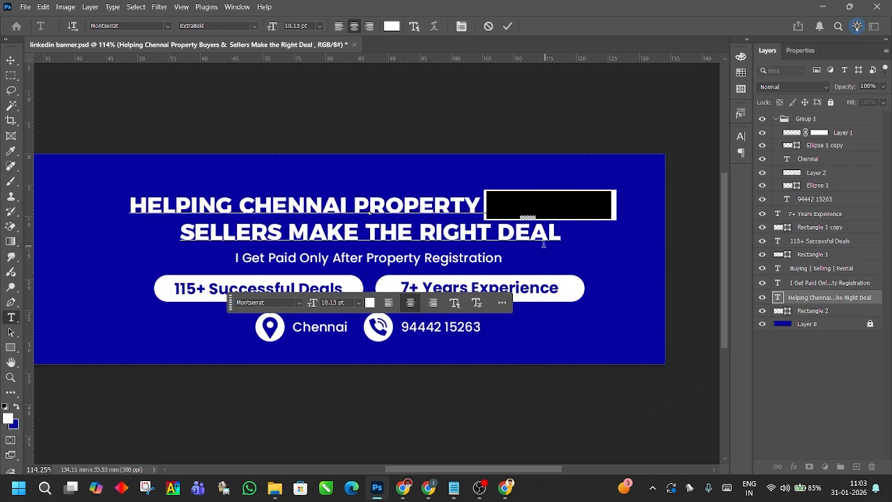
click(375, 304)
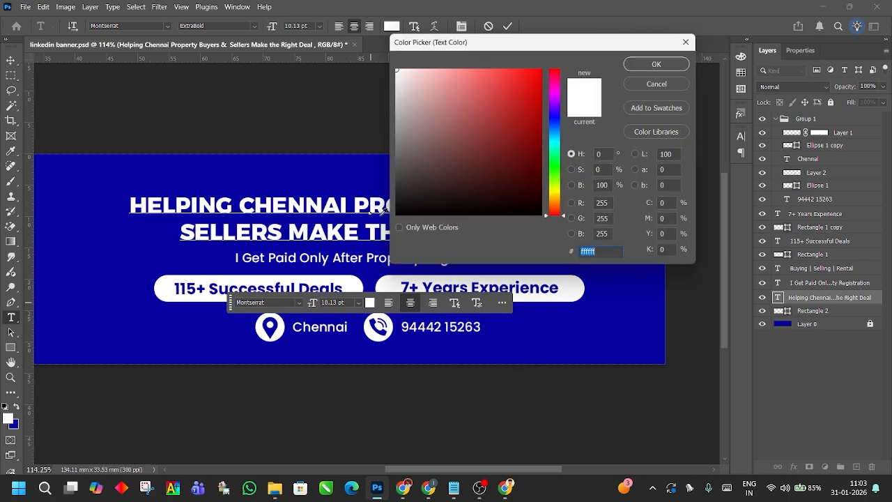
click(344, 164)
drag(556, 41, 841, 181)
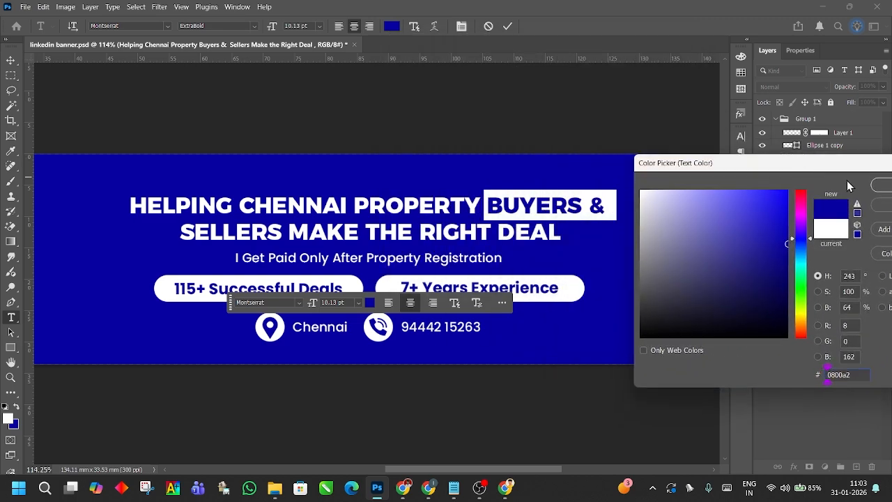
click(881, 187)
click(10, 59)
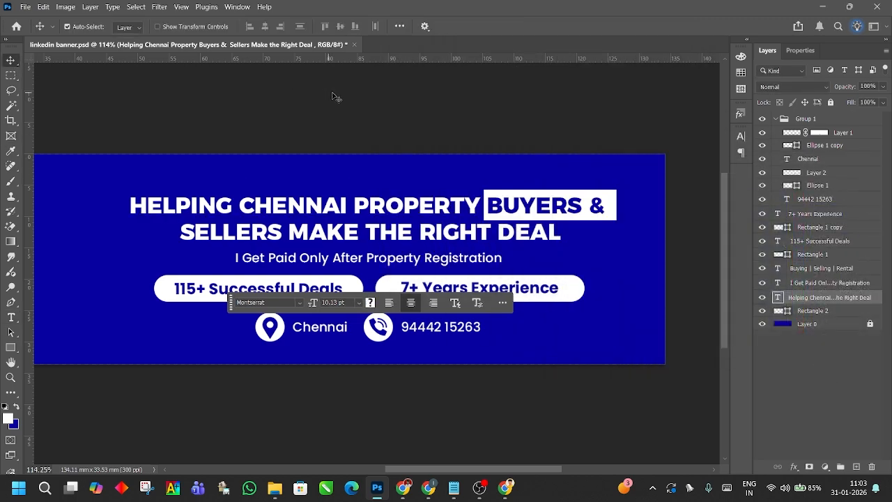
- Narrow the white rectangle behind "BUYERS &" to 94% of its width so it fits the words
key(ctrl+0)
scroll(677, 199, up, 2)
click(605, 230)
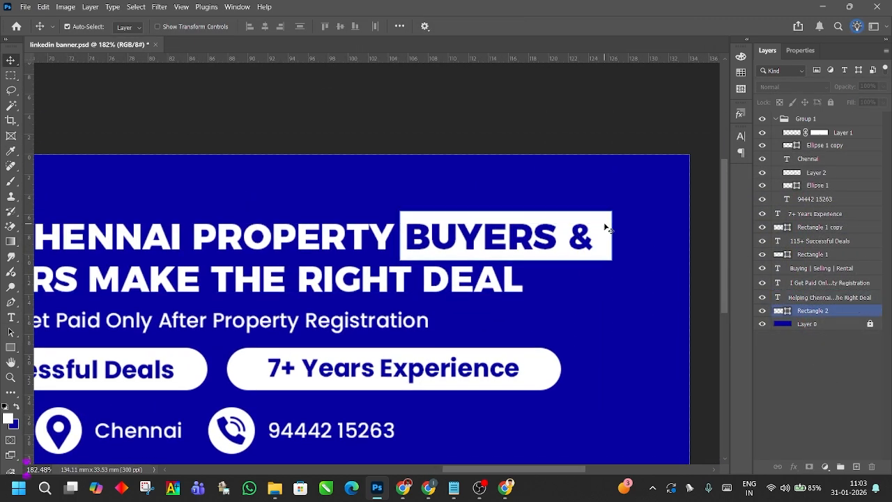
key(ctrl+t)
drag(611, 235, 600, 233)
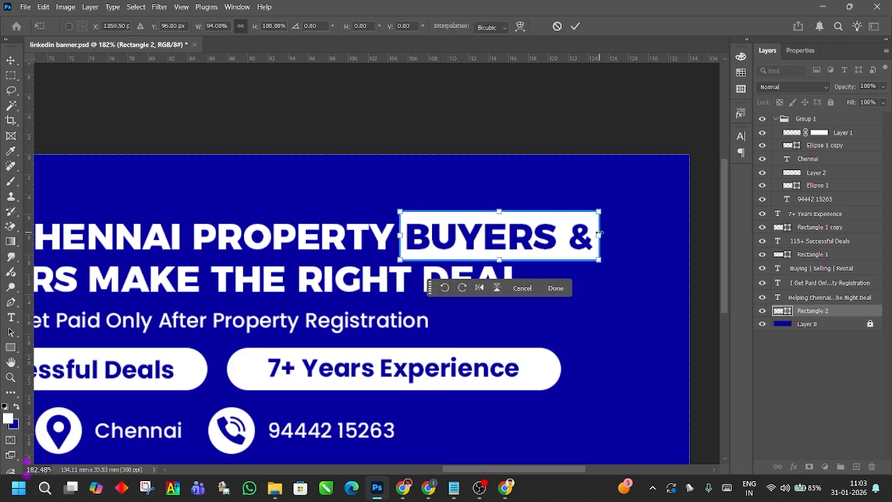
key(Return)
click(628, 125)
- Duplicate the white rectangle onto "SELLERS" in the headline's second line and narrow the copy to about 88% width
scroll(628, 124, down, 2)
drag(627, 124, 591, 145)
scroll(672, 181, down, 1)
drag(678, 182, 705, 175)
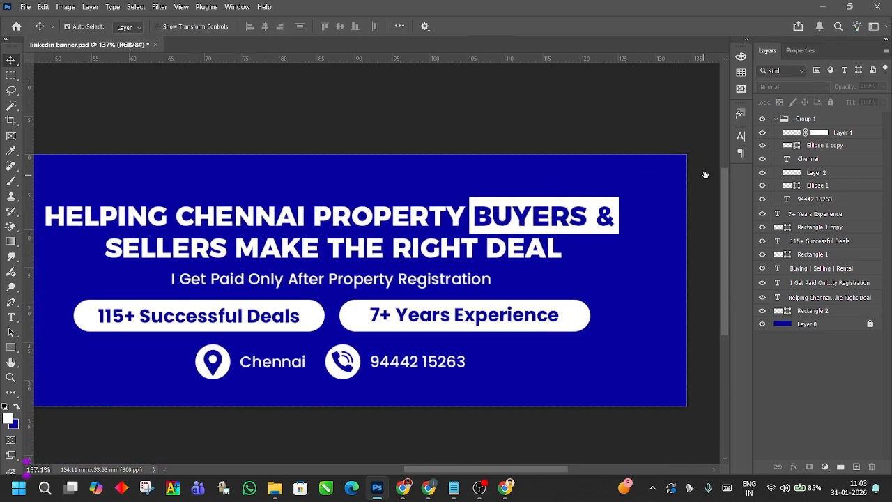
drag(640, 193, 241, 248)
click(271, 250)
click(266, 254)
key(ctrl+t)
drag(123, 244, 137, 244)
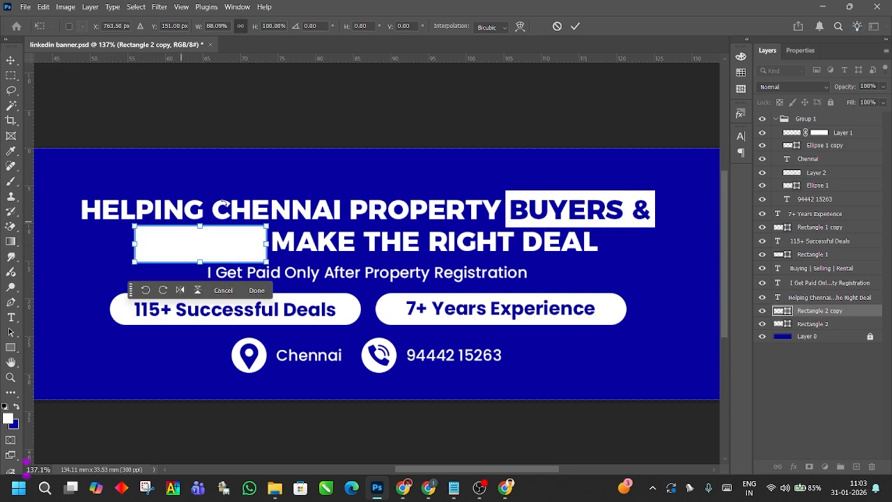
click(347, 122)
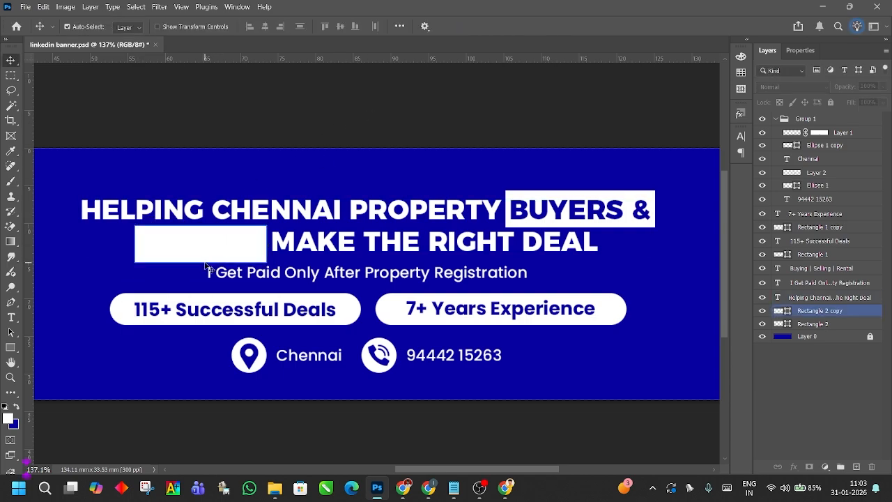
- Send the copied rectangle to just above the background layer and recolor the word "SELLERS" to dark blue 0800a2
key(ctrl+shift+bracketleft)
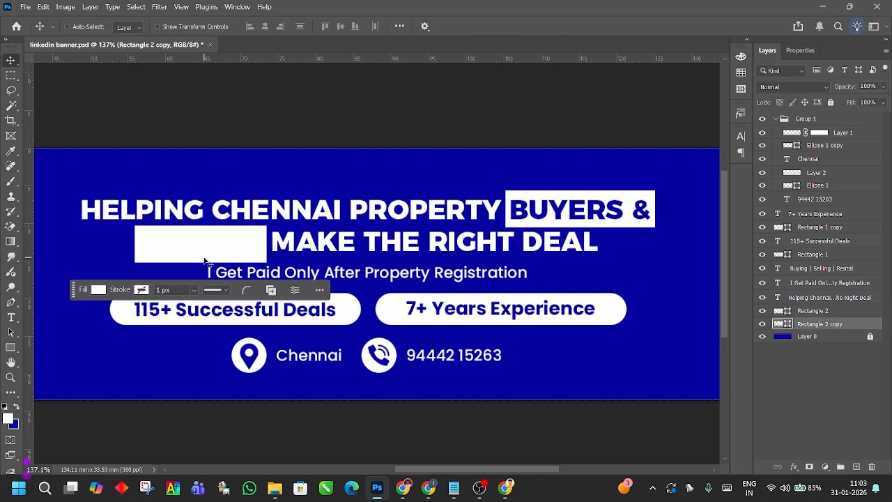
key(ctrl+bracketright)
double_click(199, 242)
drag(270, 242, 137, 241)
click(369, 320)
click(340, 168)
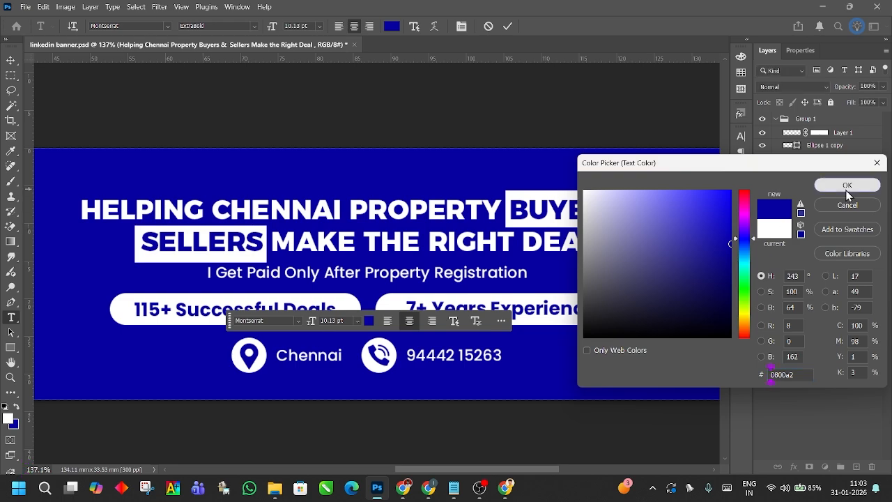
click(847, 184)
click(11, 62)
click(373, 117)
- Nudge the white rectangle behind "SELLERS" slightly upward
scroll(179, 256, up, 4)
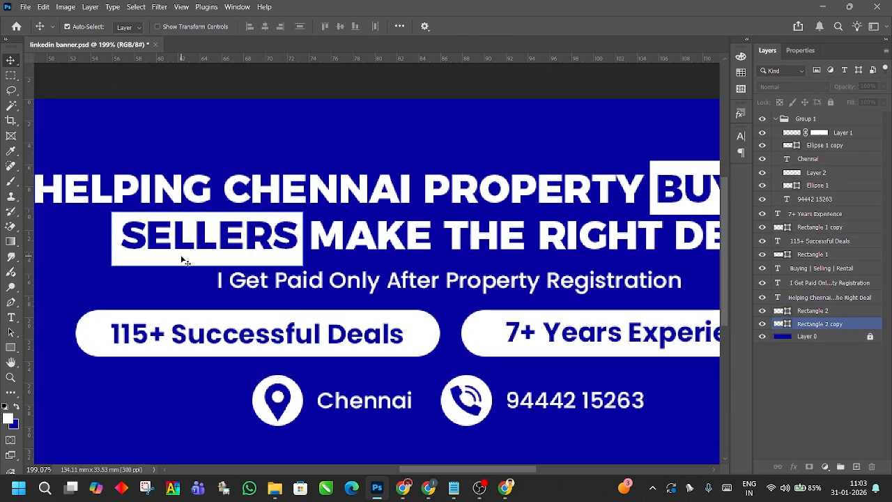
scroll(179, 275, up, 1)
scroll(180, 275, left, 1)
click(168, 282)
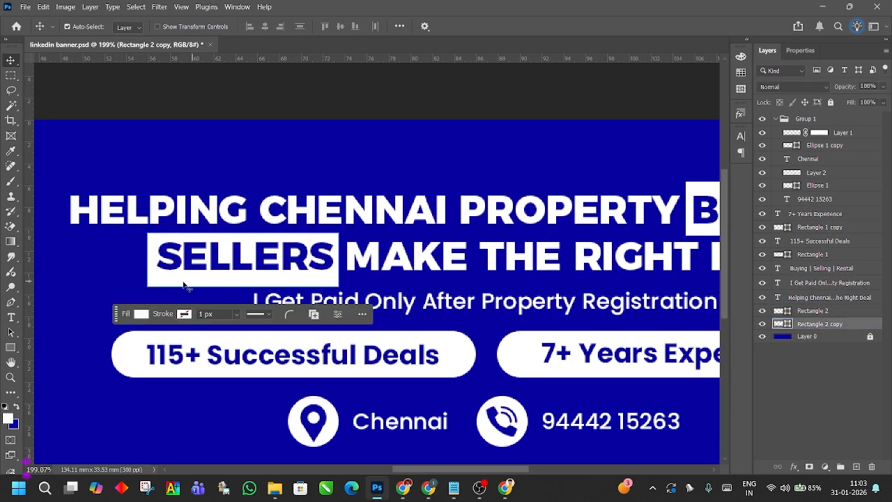
key(Up)
key(Up)
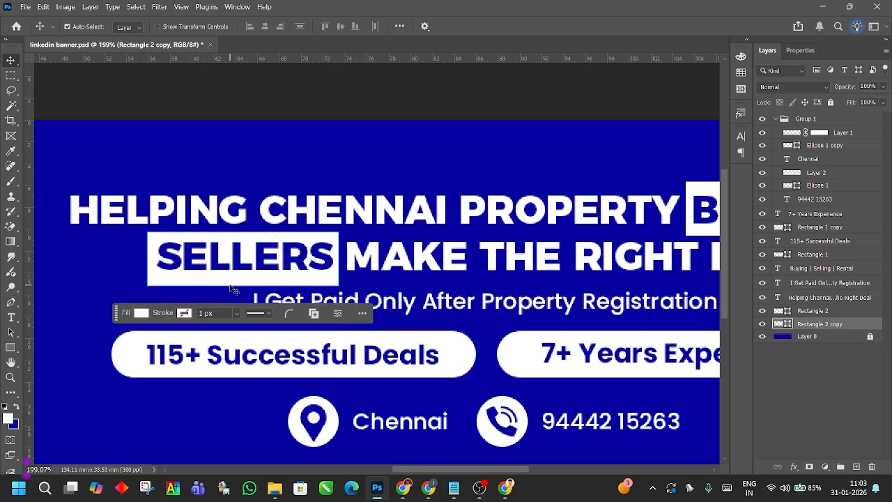
click(512, 104)
- Examine how the white highlights behind "BUYERS &" and "SELLERS" look within the whole banner
scroll(560, 165, down, 2)
scroll(265, 207, up, 2)
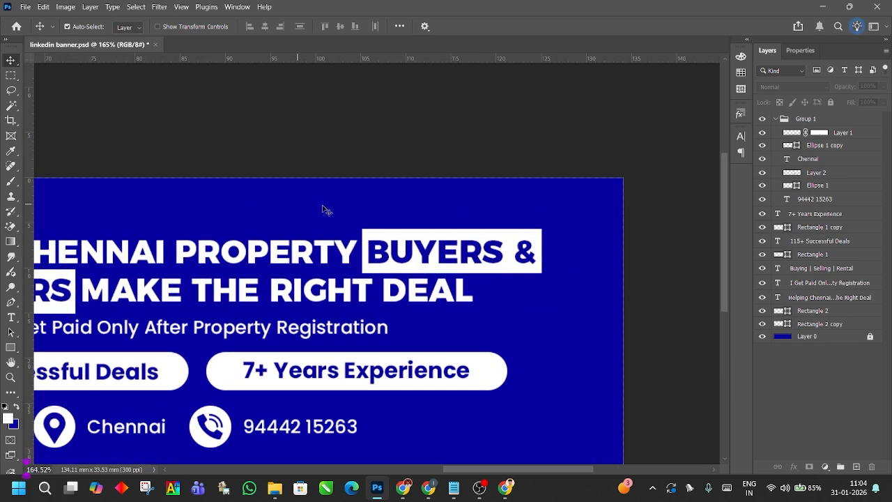
scroll(573, 281, down, 2)
scroll(635, 269, up, 1)
scroll(637, 285, down, 1)
drag(637, 286, 581, 305)
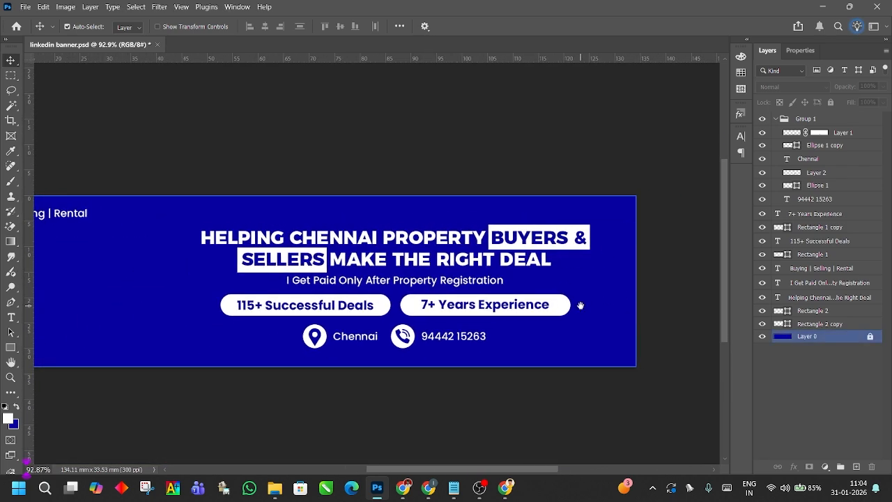
click(479, 271)
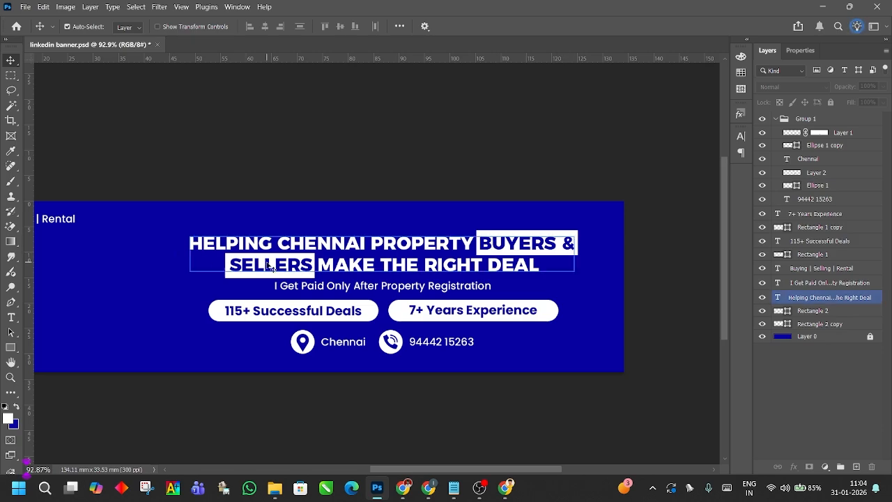
scroll(349, 286, up, 3)
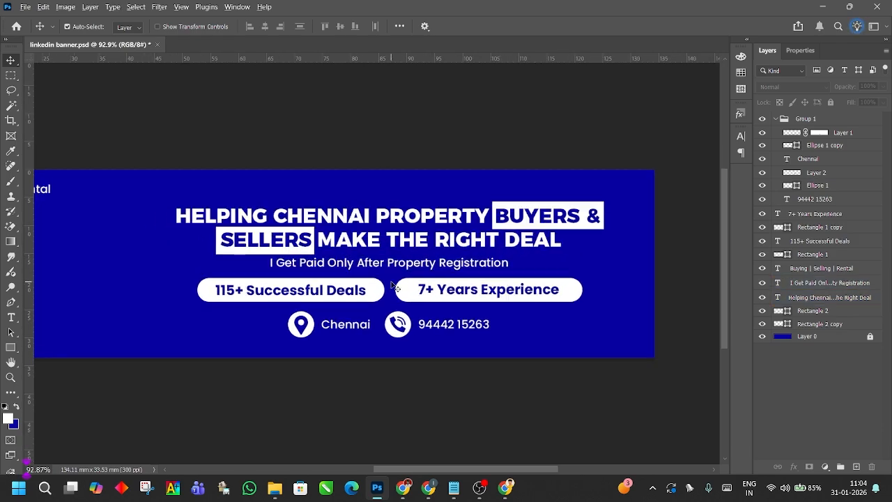
- Examine the "115+ Successful Deals" and "7+ Years Experience" pills against the highlighted headline
click(410, 291)
scroll(407, 288, up, 2)
click(374, 292)
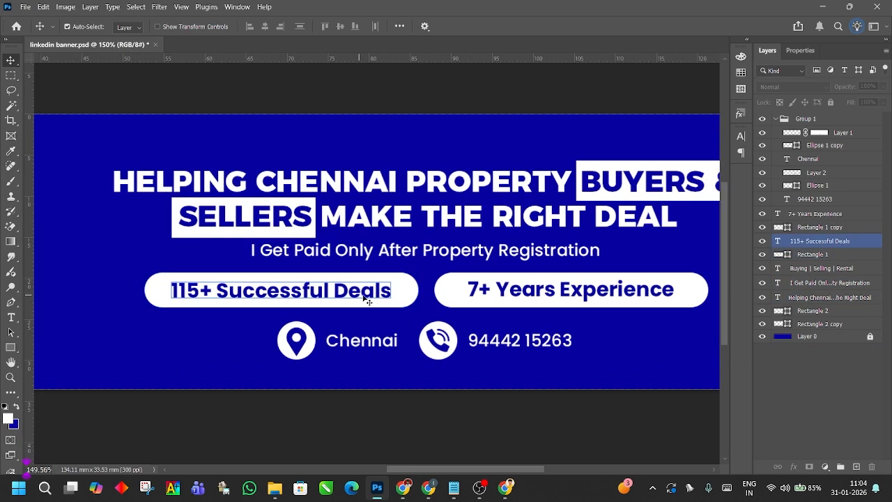
click(491, 293)
click(258, 287)
click(481, 288)
click(389, 293)
click(470, 281)
drag(469, 282, 513, 291)
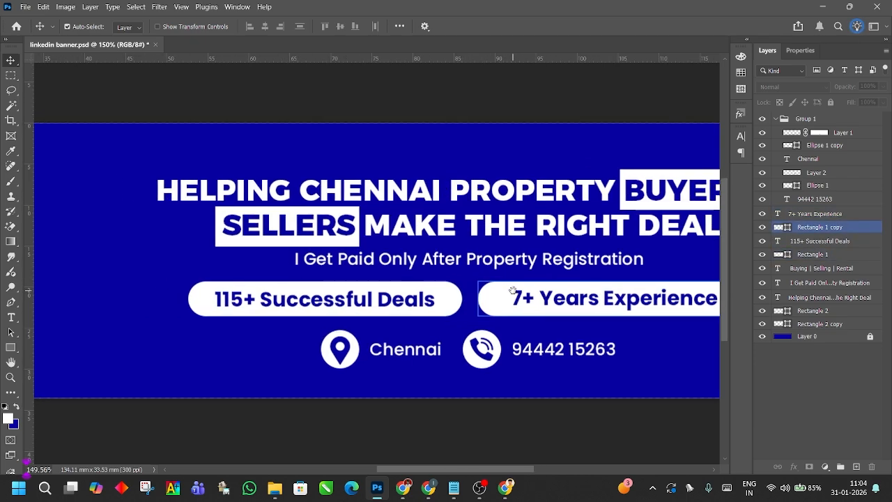
- Fill the "115+ Successful Deals" pill with the background's dark blue and recolor its text white
click(430, 295)
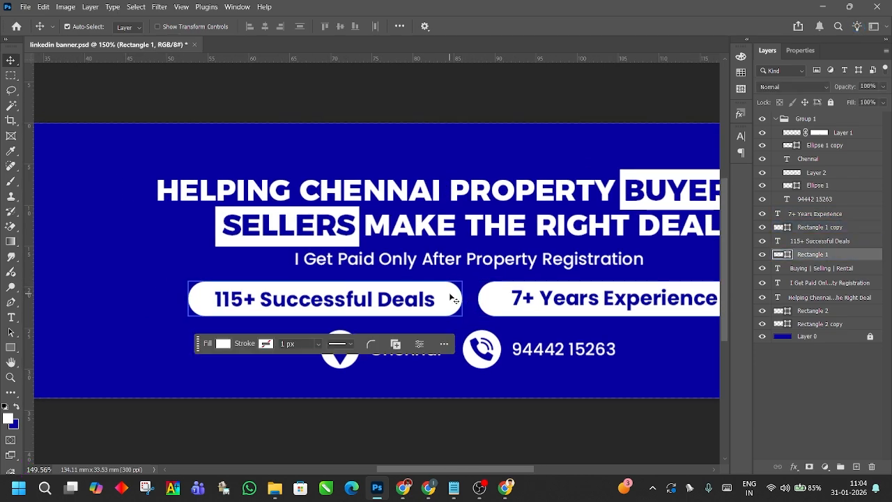
key(ctrl+BackSpace)
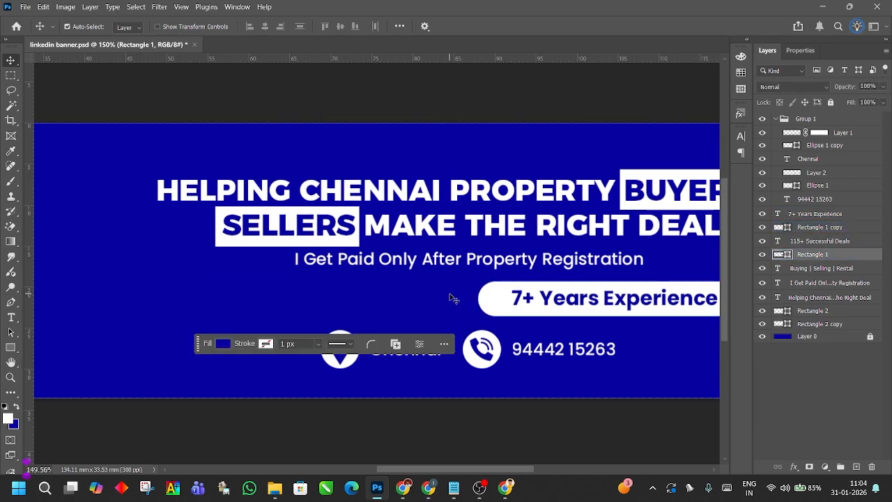
click(415, 301)
key(alt+BackSpace)
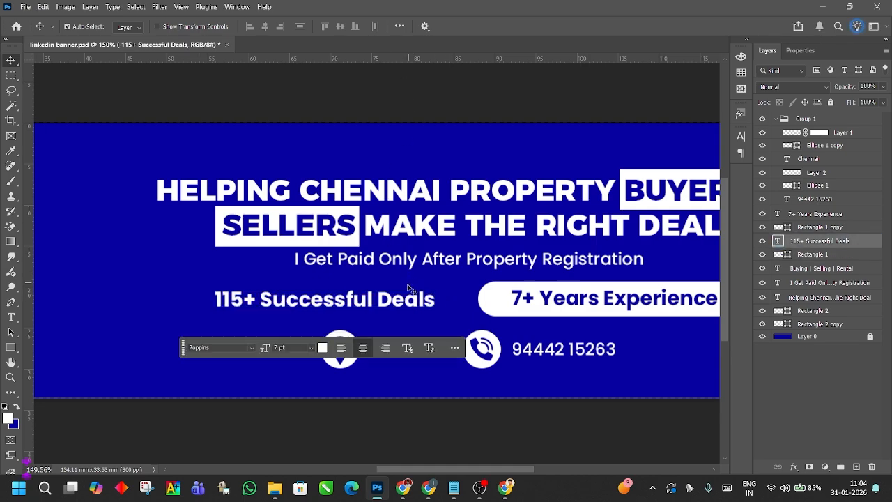
click(409, 286)
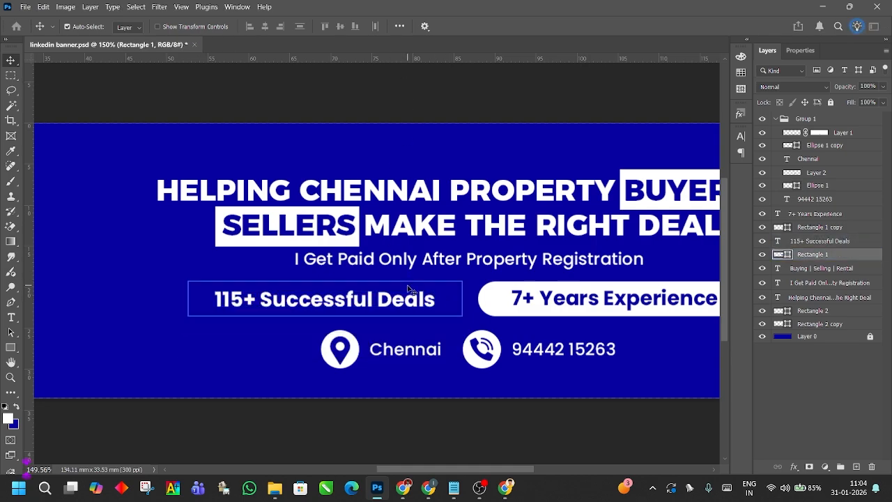
- Add a 7 px outside Stroke effect to the "115+ Successful Deals" pill with its fill type set to Color
click(795, 468)
click(814, 385)
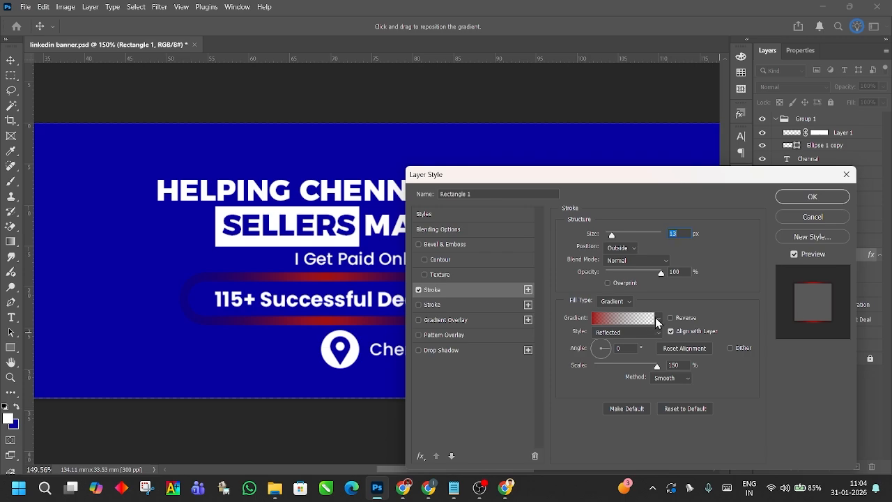
click(657, 320)
click(561, 341)
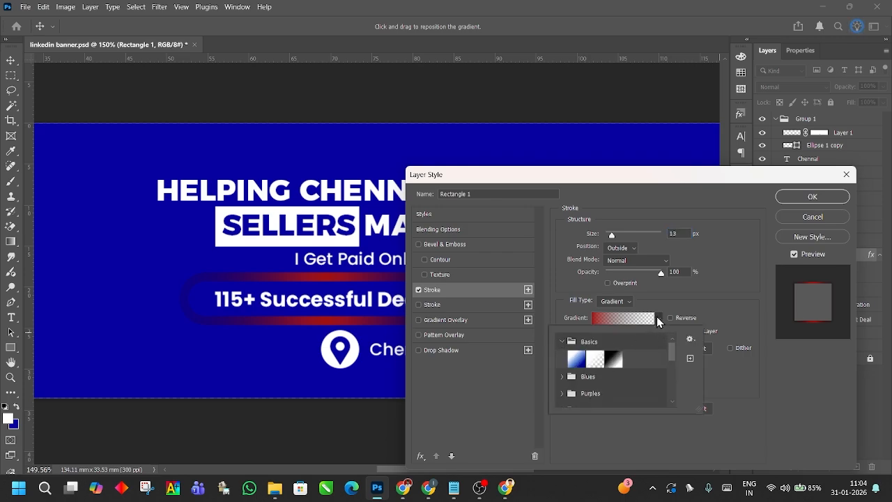
click(657, 320)
drag(614, 233, 611, 234)
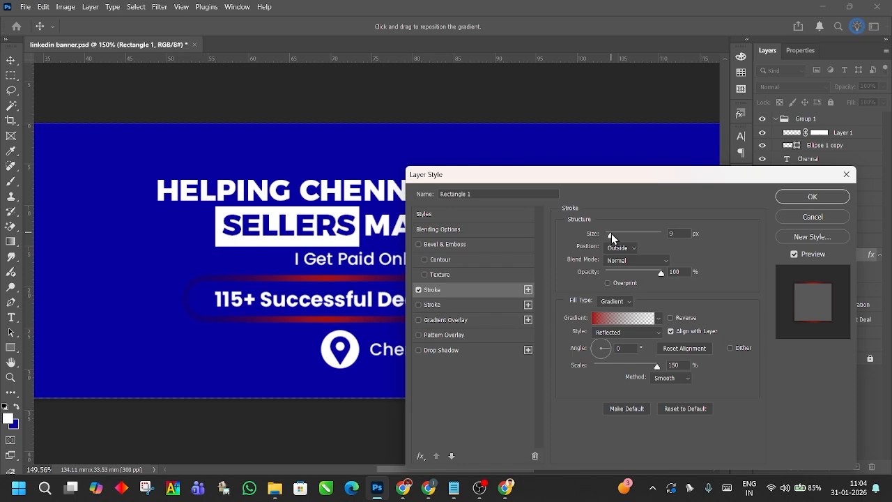
click(614, 302)
click(620, 302)
click(620, 303)
click(617, 312)
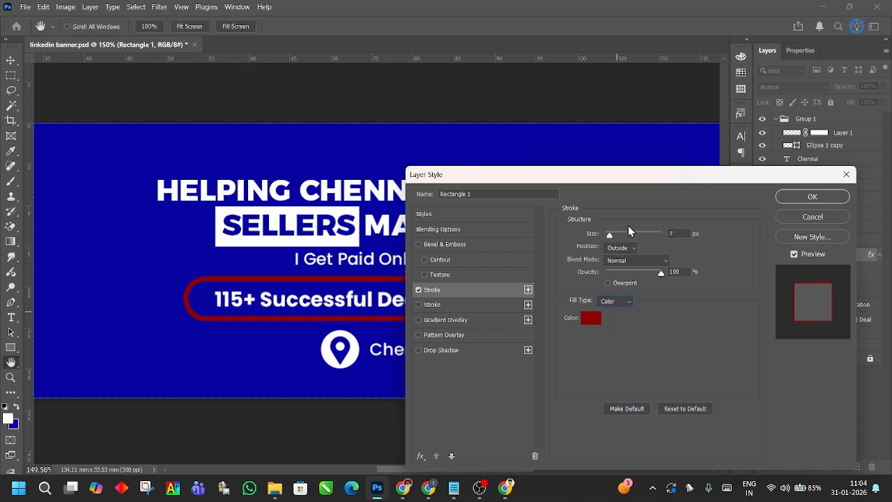
- Set the color of the "115+ Successful Deals" pill's stroke to white, ffffff
drag(606, 181, 698, 184)
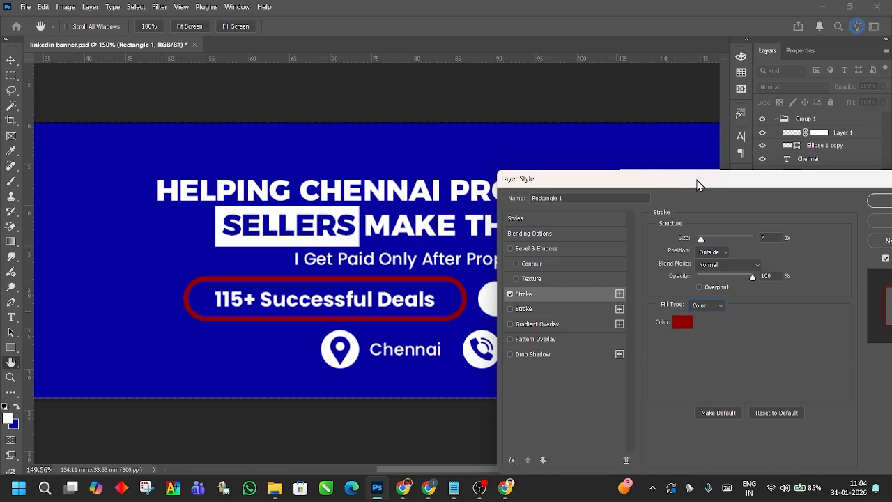
click(683, 324)
text(ffffff)
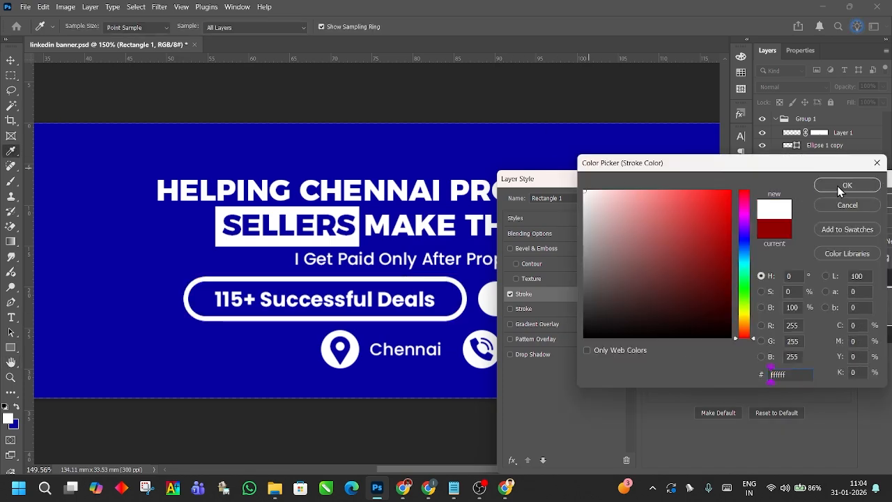
click(838, 187)
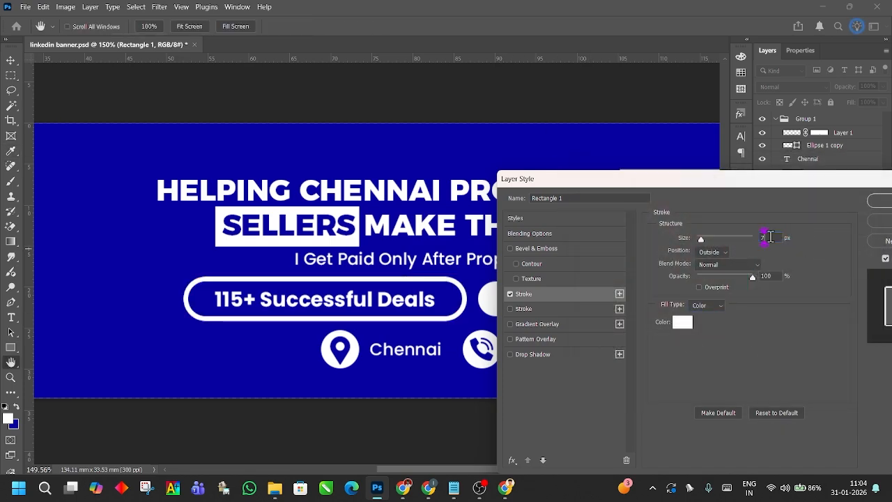
- Reduce the pill's stroke size to 3 px and apply the layer style
key(Down)
key(Down)
key(Down)
key(Down)
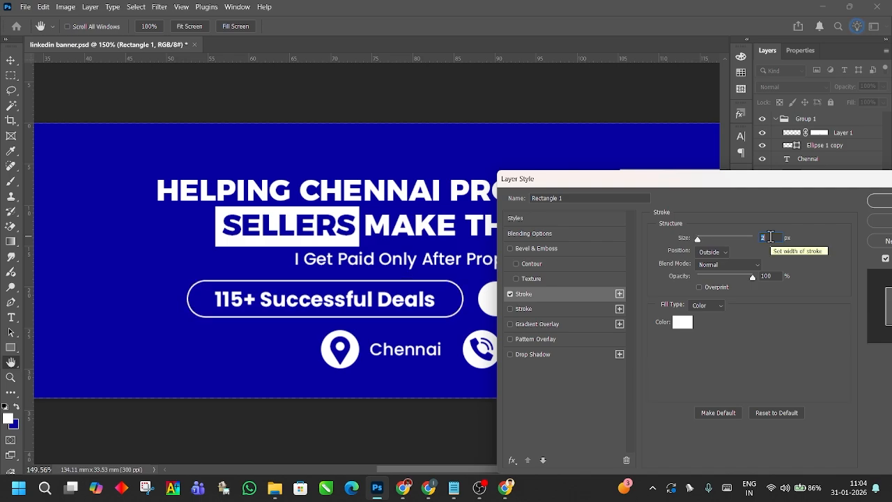
key(Up)
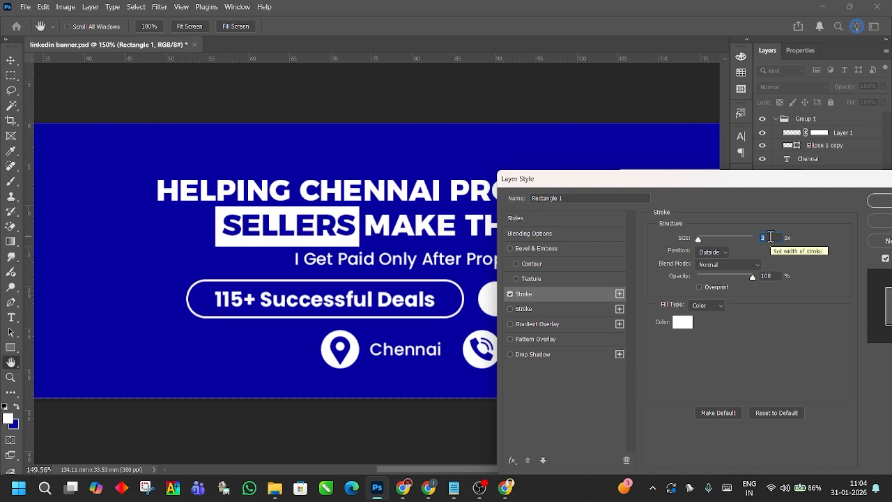
drag(815, 199, 594, 191)
click(688, 213)
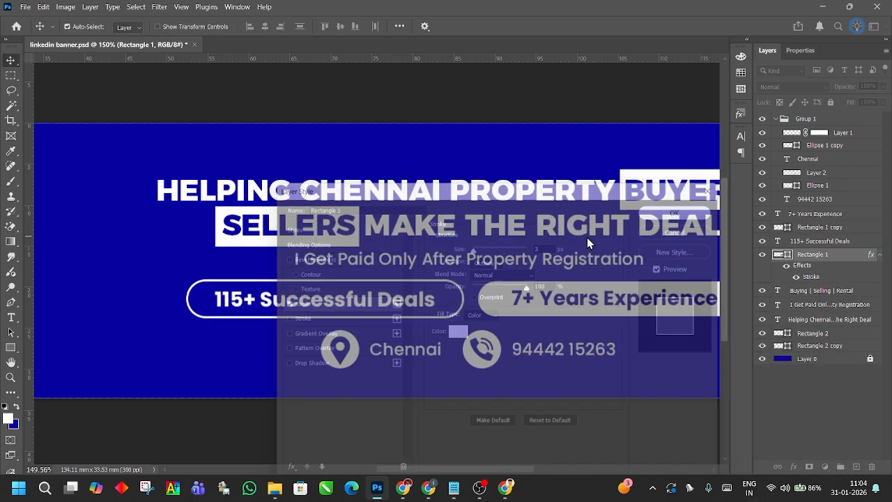
- Copy the layer style of the "115+ Successful Deals" pill and paste it onto the "7+ Years Experience" pill
right_click(453, 283)
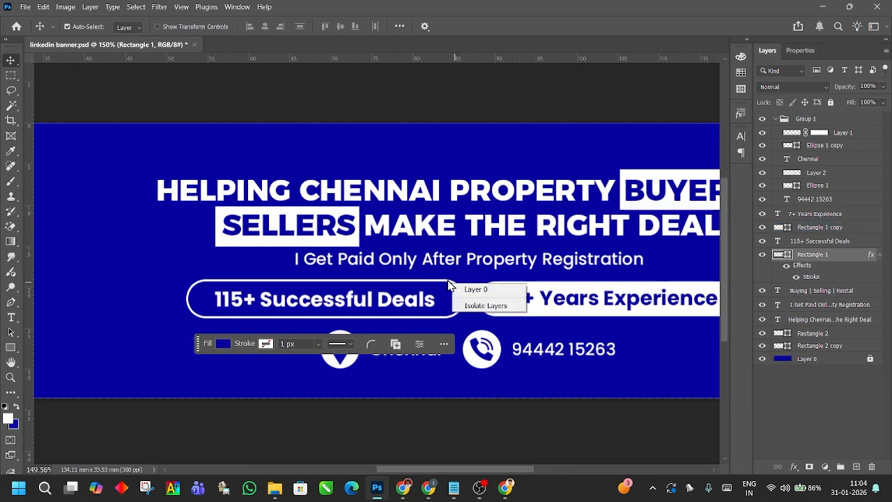
click(826, 252)
right_click(823, 255)
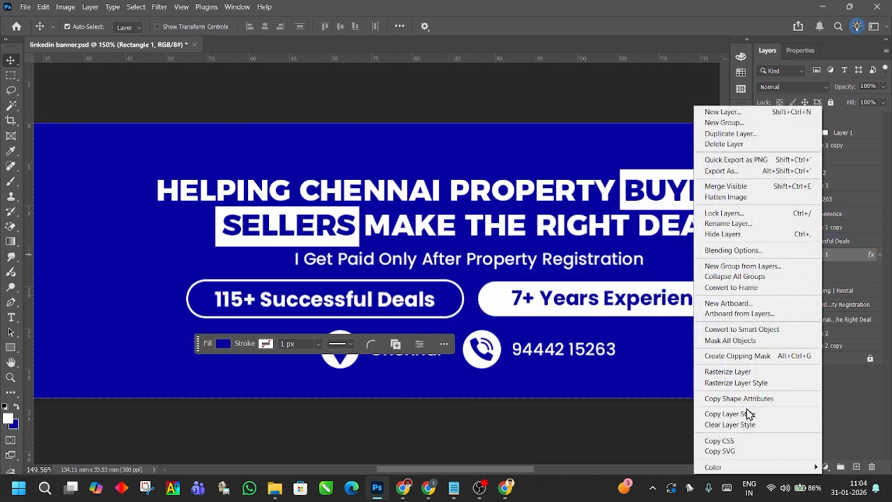
click(747, 413)
click(822, 293)
click(816, 254)
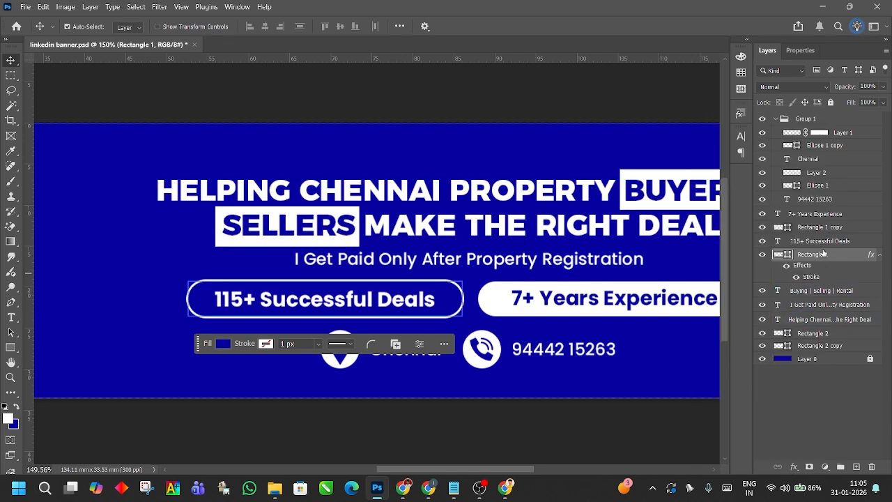
click(823, 228)
right_click(831, 229)
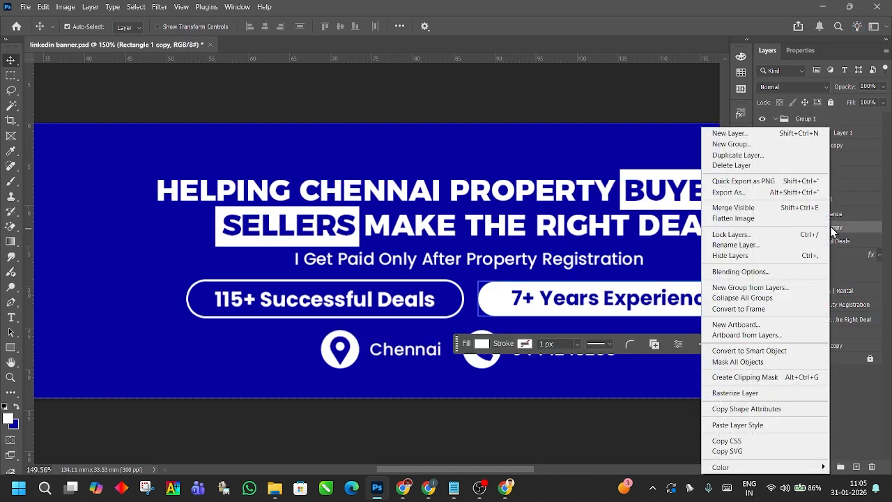
click(746, 425)
- Copy the shape attributes of the "115+ Successful Deals" pill to the "7+ Years Experience" pill to give it the dark blue fill
drag(613, 416, 462, 412)
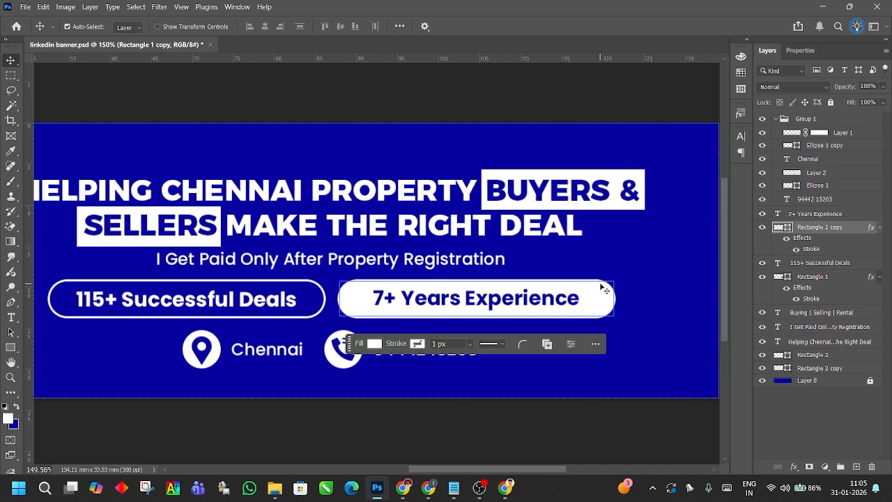
click(820, 261)
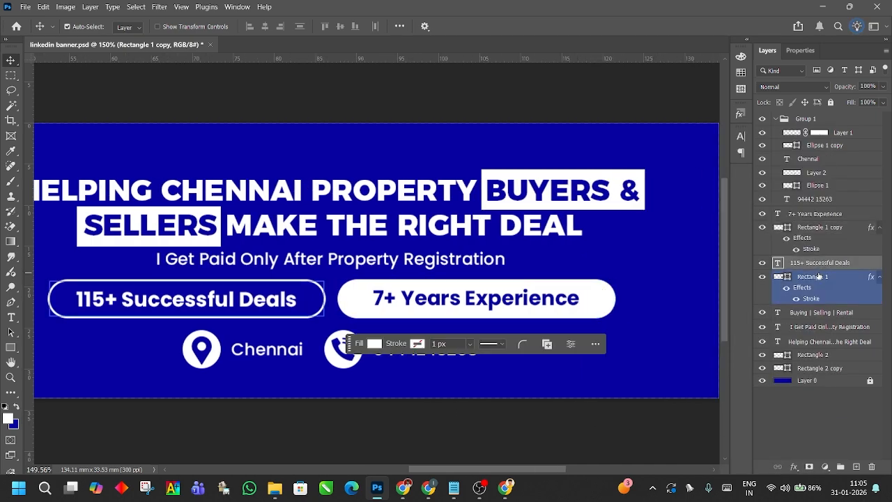
right_click(820, 279)
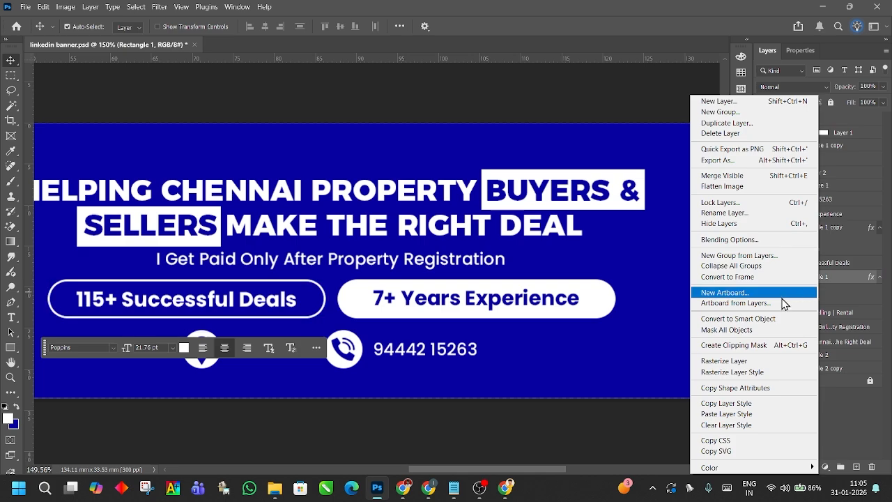
click(739, 390)
click(819, 229)
right_click(819, 226)
click(737, 387)
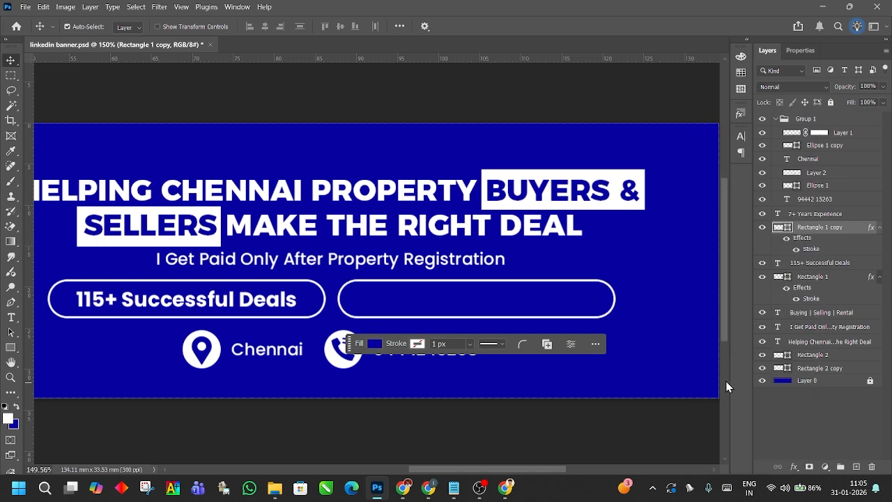
- Recolor the "7+ Years Experience" text with the white foreground color and deselect it
click(530, 293)
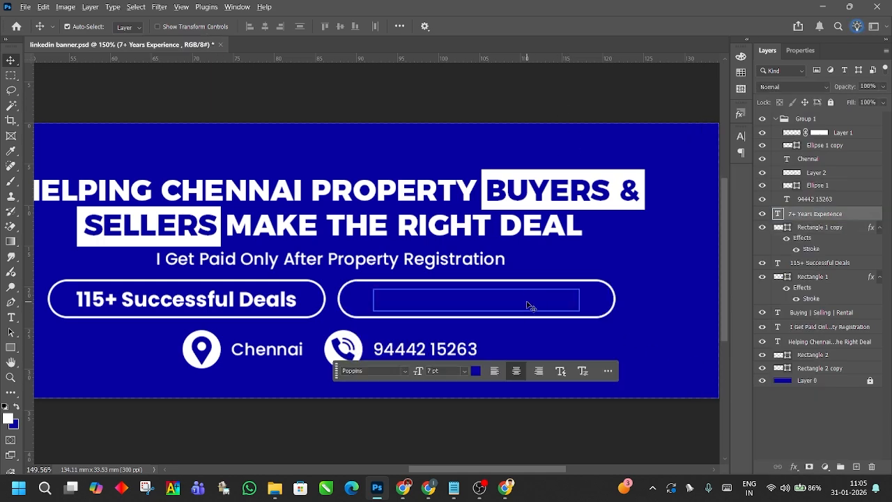
key(alt+BackSpace)
drag(426, 216, 516, 219)
click(570, 115)
- Examine how the two outlined pills and the tagline look within the whole banner
scroll(576, 96, down, 3)
drag(630, 194, 508, 223)
scroll(657, 196, down, 3)
click(429, 273)
scroll(428, 274, up, 2)
scroll(430, 280, up, 2)
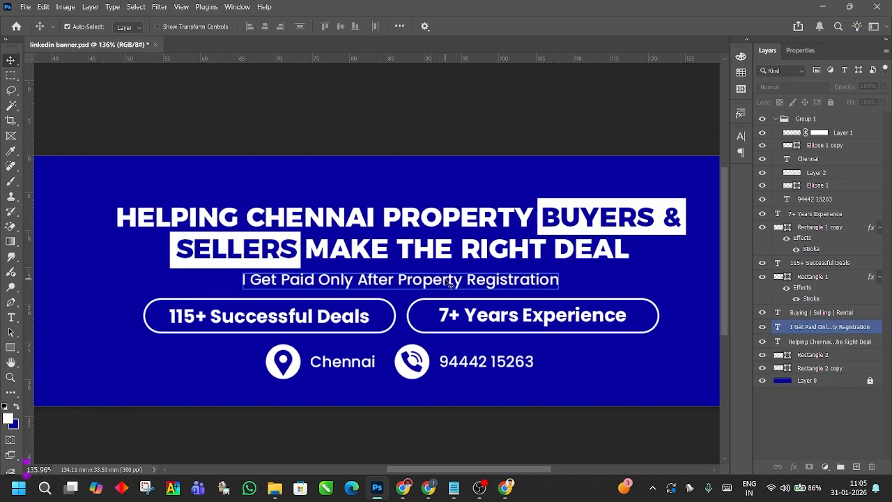
double_click(436, 283)
scroll(418, 265, down, 3)
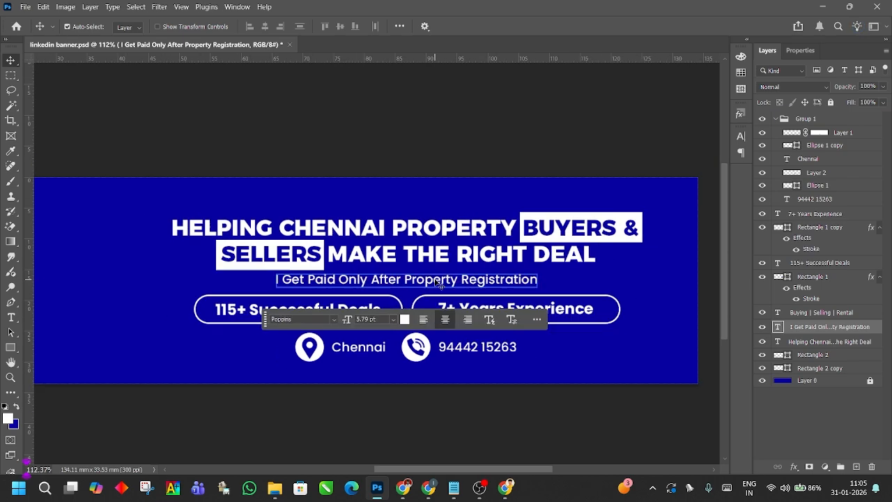
click(516, 144)
drag(515, 144, 556, 175)
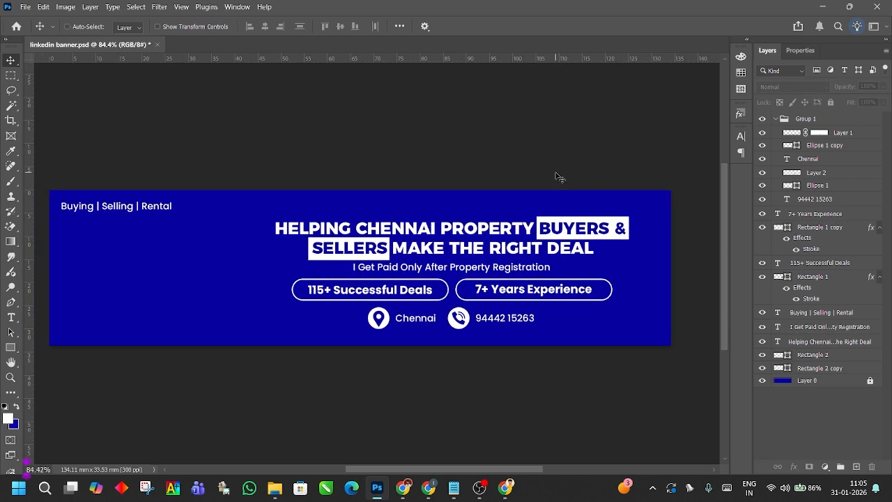
drag(440, 189, 456, 213)
drag(508, 201, 513, 205)
- Examine the "Buying | Selling | Rental" text and the empty blue area between it and the headline
click(237, 226)
scroll(230, 224, up, 2)
drag(259, 258, 383, 270)
scroll(335, 271, up, 2)
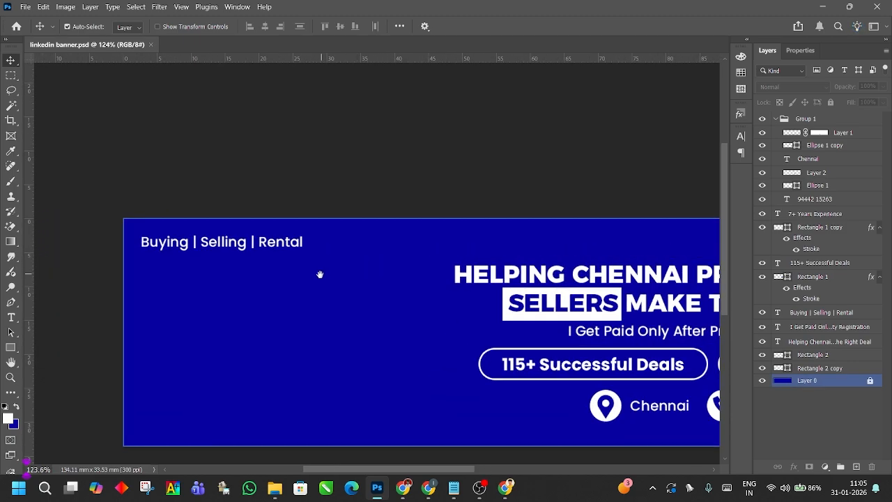
drag(321, 274, 375, 273)
scroll(325, 275, up, 2)
drag(249, 253, 213, 266)
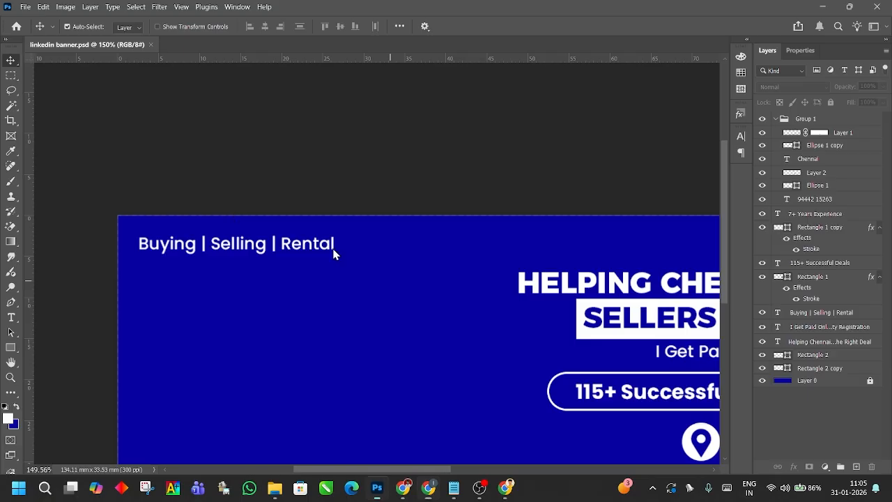
drag(392, 269, 196, 186)
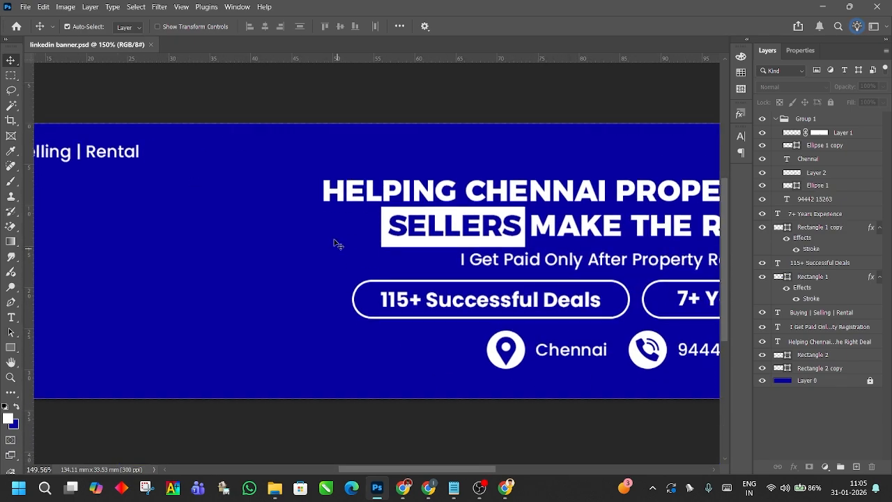
drag(341, 247, 486, 274)
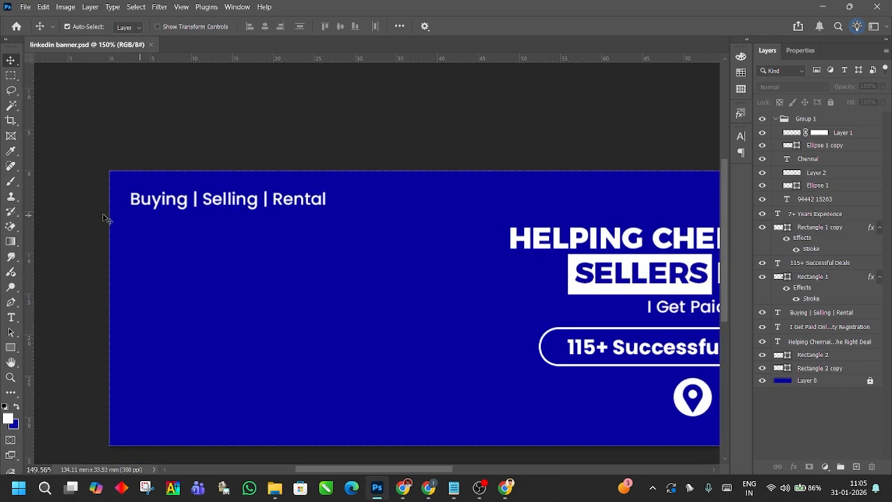
click(156, 204)
- Switch to Chrome and search Google Images for "property icon"
key(alt+Tab)
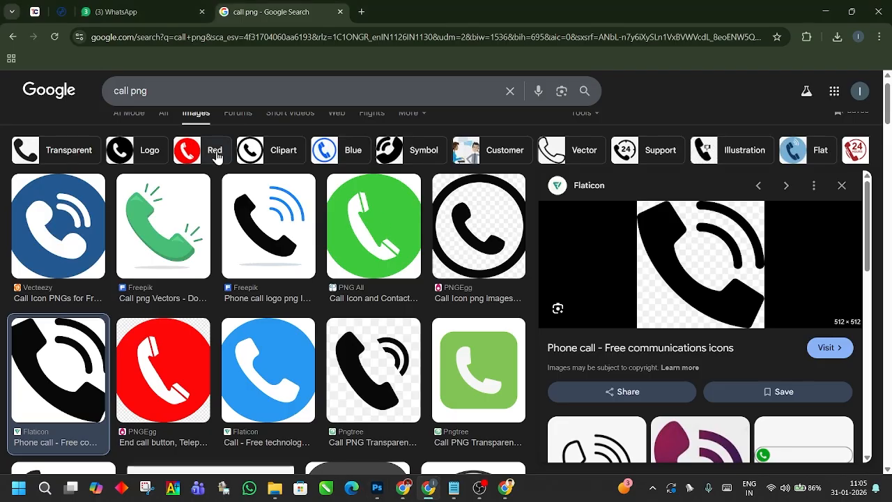
drag(167, 99, 89, 100)
text(property)
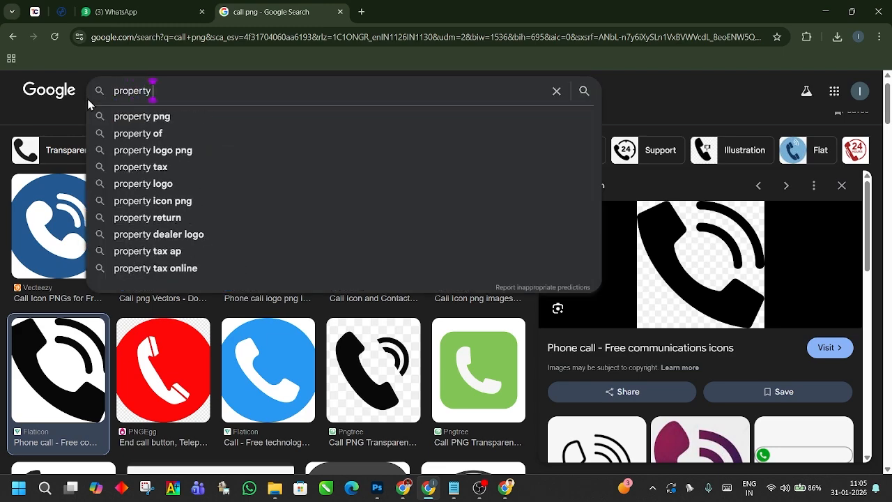
text( icon)
key(Return)
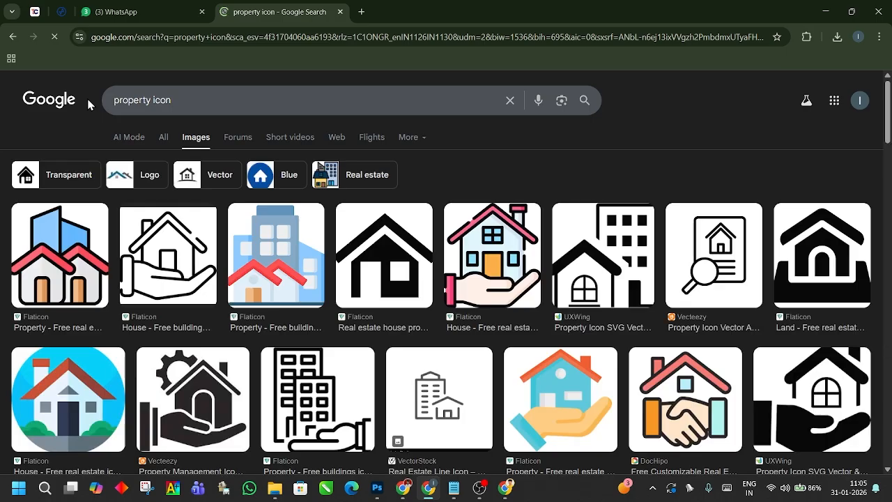
- Open the preview of the Vecteezy property management icon showing a house on a hand with a gear
scroll(639, 240, down, 3)
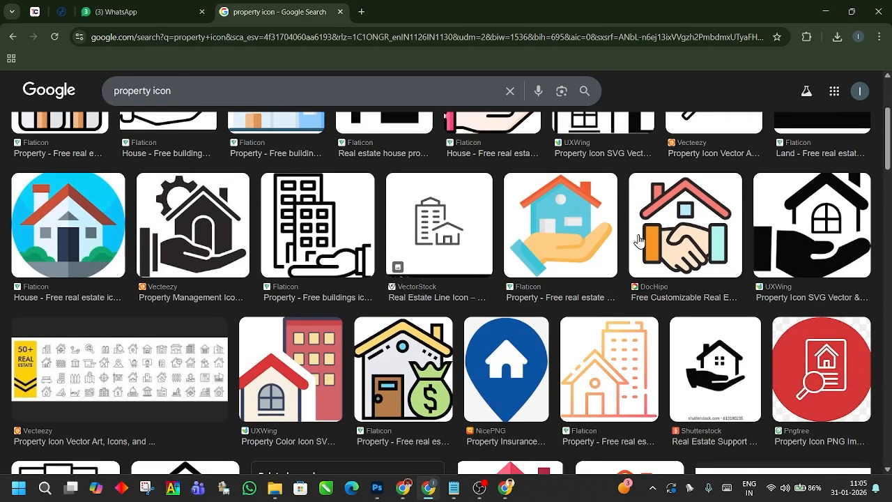
scroll(730, 281, up, 1)
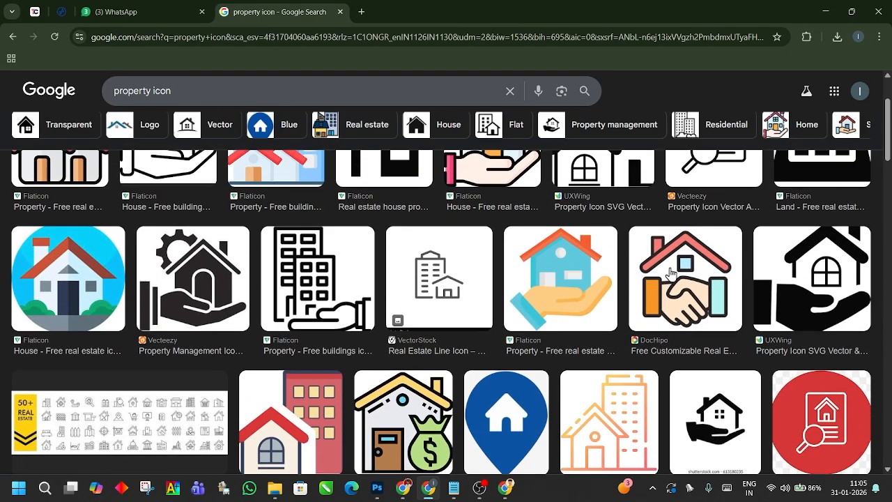
scroll(690, 273, down, 2)
click(228, 189)
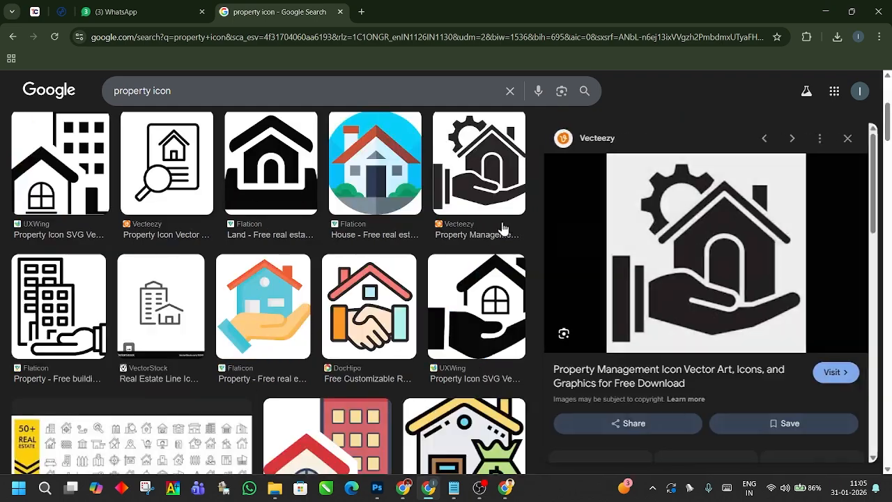
- Examine the related images and further property icon results for possible alternatives
scroll(715, 269, down, 4)
scroll(715, 269, down, 10)
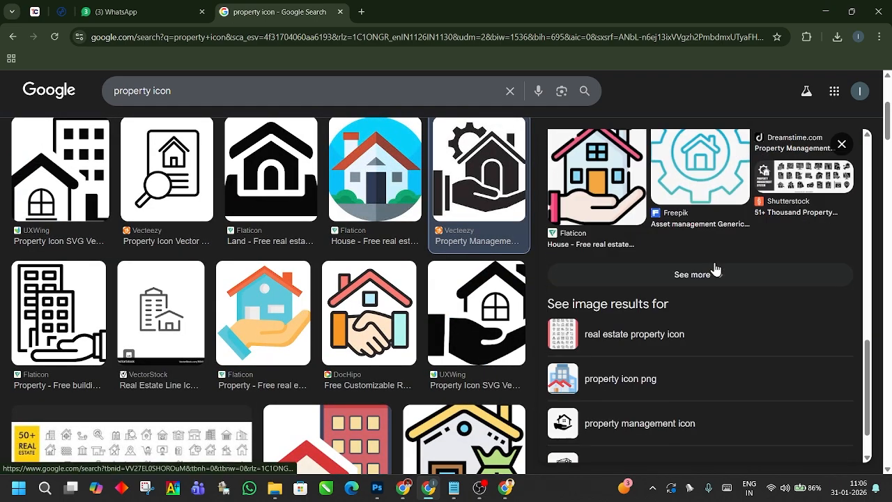
scroll(712, 273, down, 1)
scroll(314, 281, down, 3)
scroll(424, 280, up, 3)
scroll(426, 280, down, 3)
scroll(373, 323, down, 2)
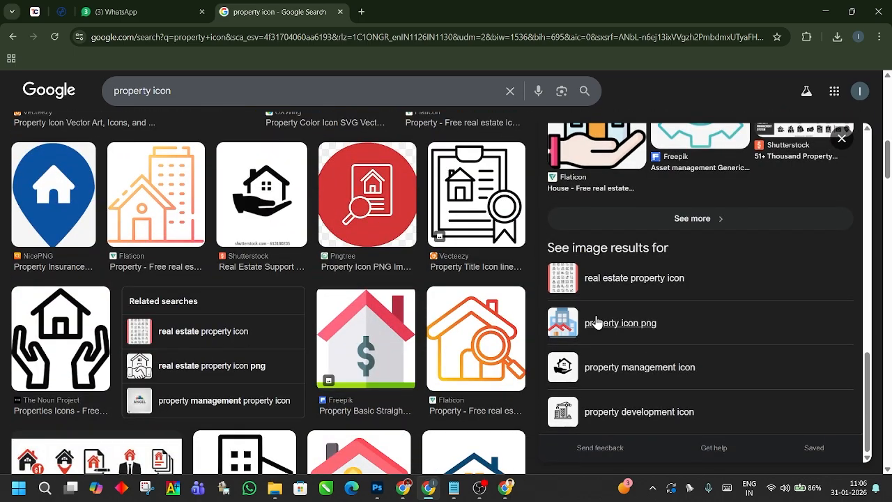
scroll(343, 317, down, 3)
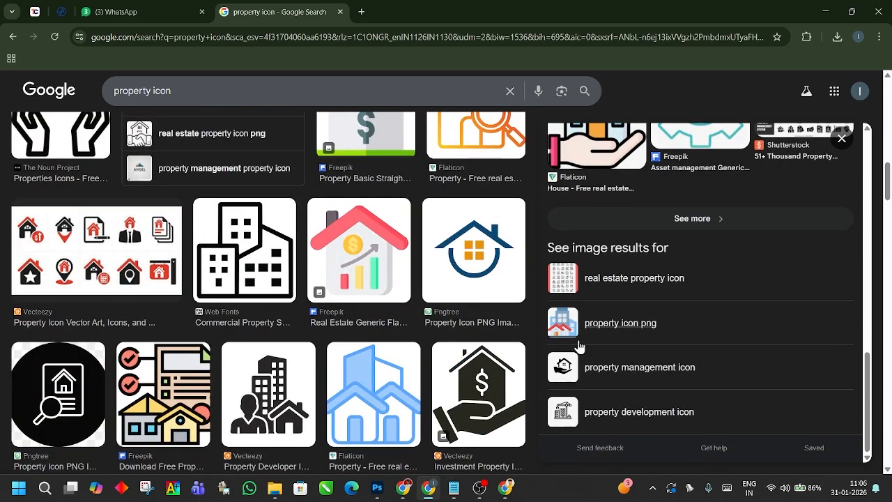
scroll(398, 347, down, 3)
scroll(602, 334, up, 12)
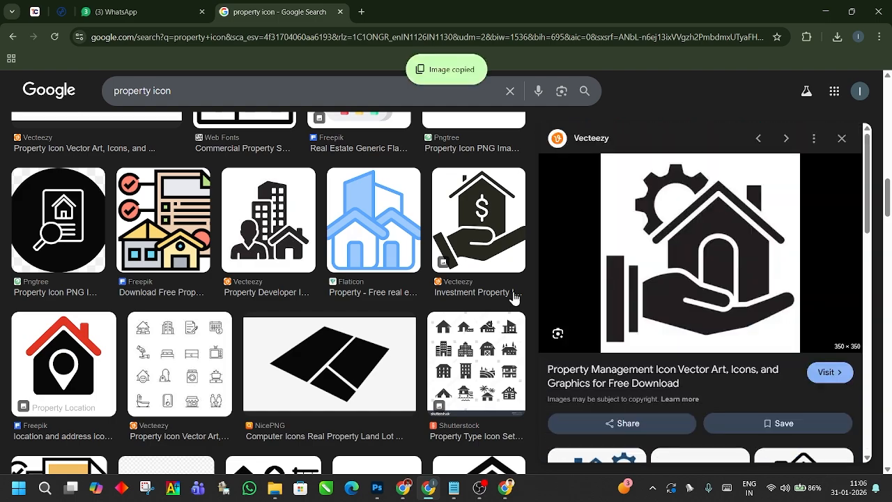
- Copy the previewed house-in-hand icon image and paste it into the banner in Photoshop
right_click(713, 230)
click(774, 400)
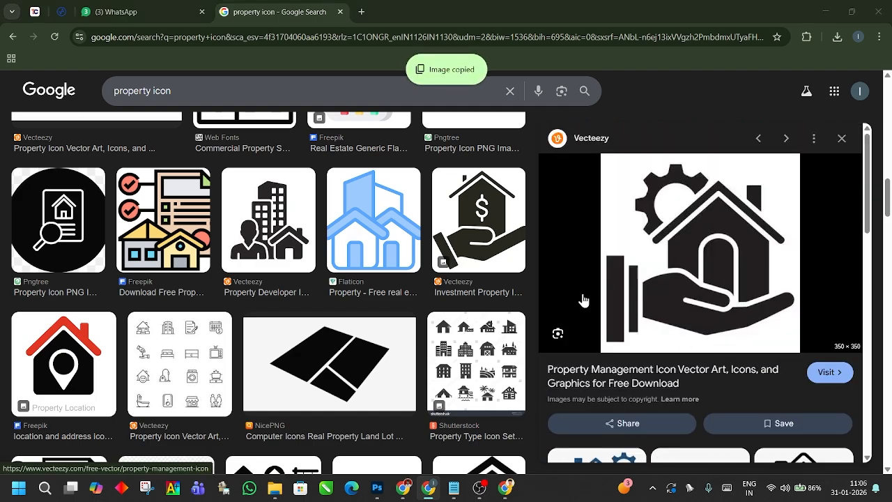
key(alt+Tab)
key(ctrl+v)
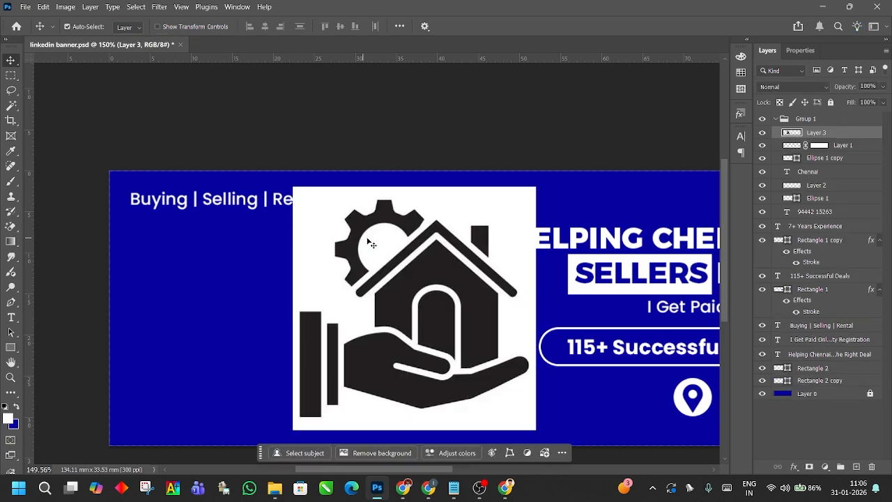
- Hide the pasted icon's white background with a layer mask made from a Magic Wand selection and inverted
click(11, 105)
click(337, 202)
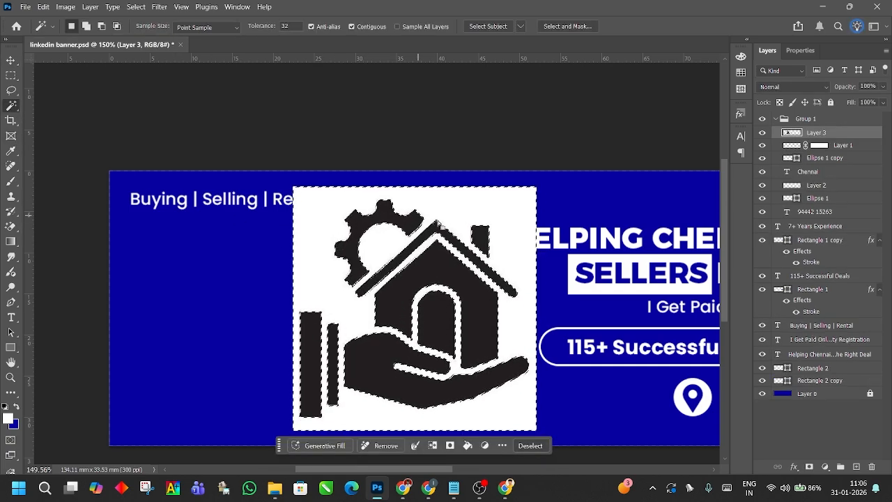
click(809, 467)
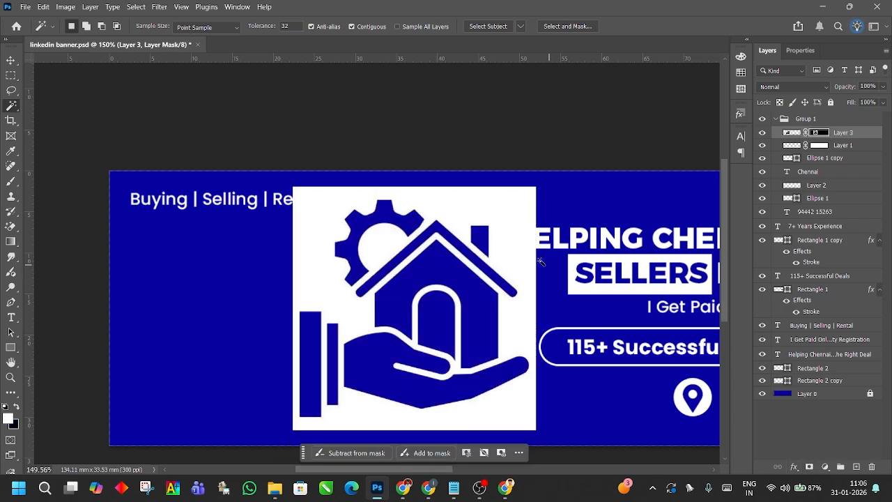
key(v)
key(ctrl)
key(ctrl+i)
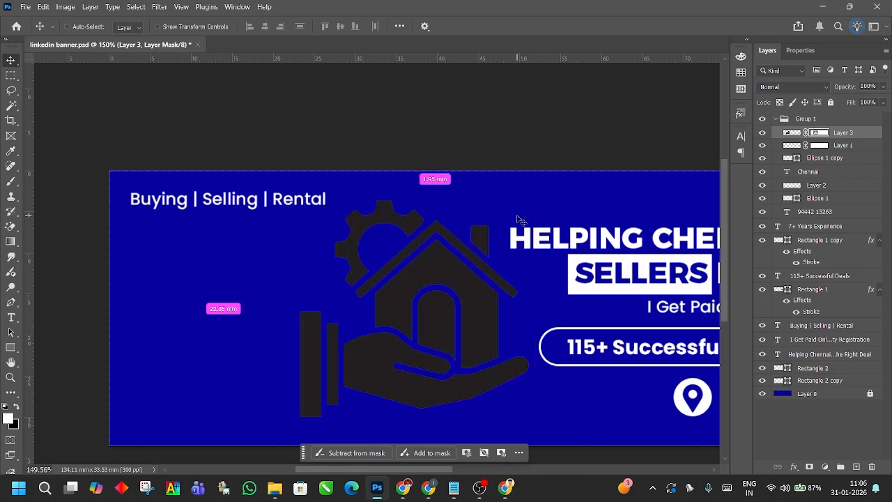
- Move the house-in-hand icon farther left on the banner and turn its dark artwork white
drag(440, 263, 336, 266)
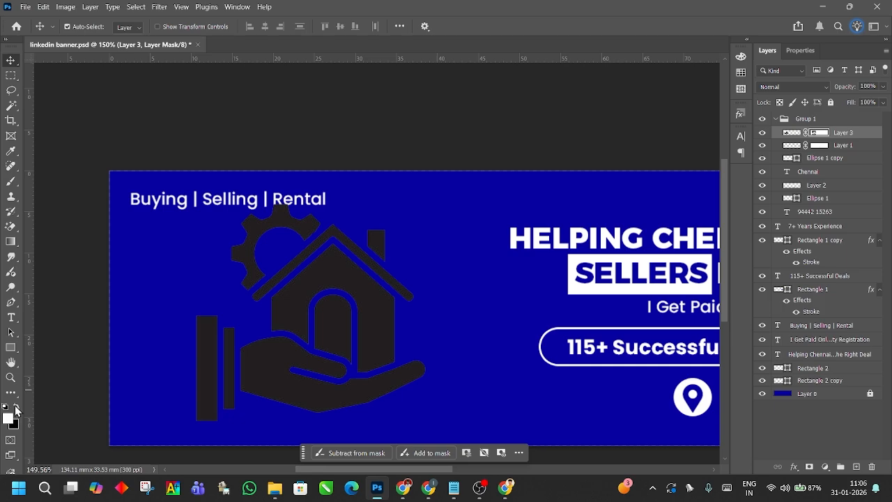
click(15, 409)
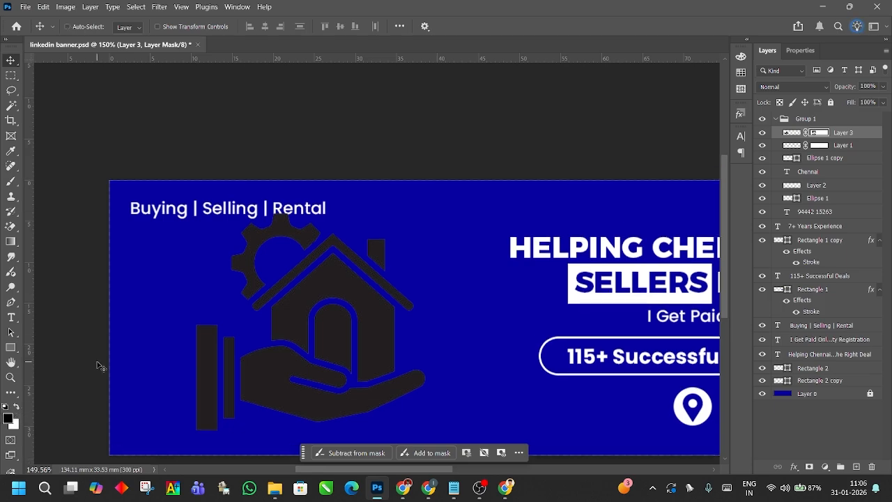
key(ctrl+i)
key(ctrl+i)
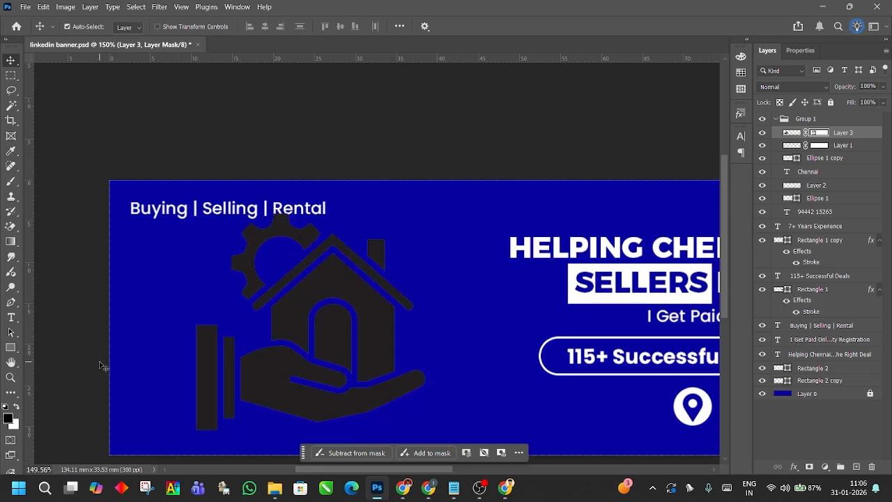
click(792, 134)
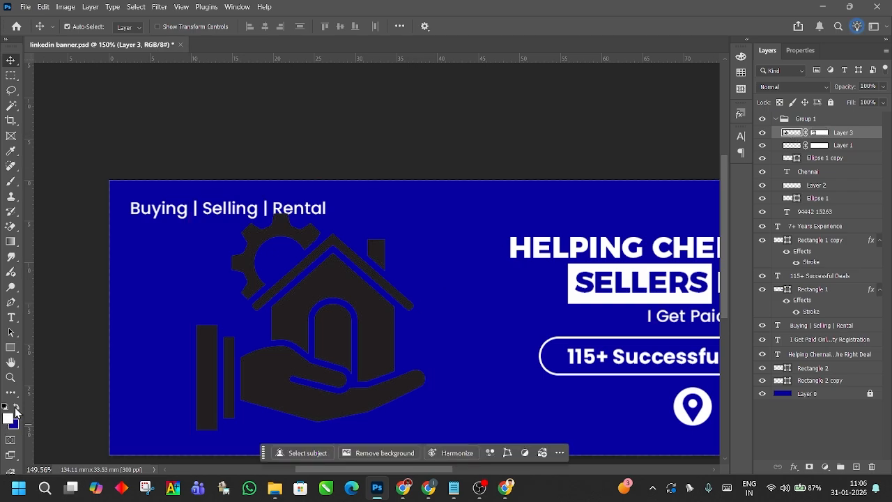
key(ctrl+i)
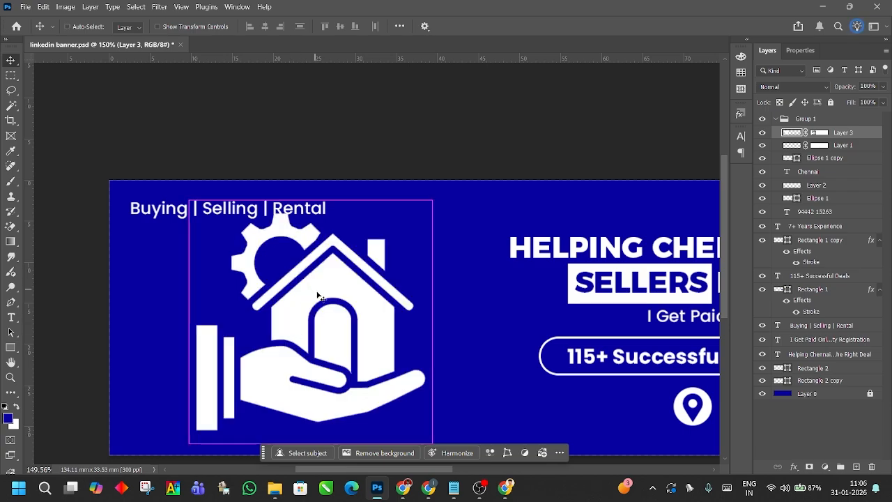
- Shrink the icon into the banner's upper-left corner and move the "Buying | Selling | Rental" text beside it
key(ctrl+t)
drag(426, 318, 169, 202)
drag(183, 171, 163, 189)
key(Return)
scroll(237, 183, up, 2)
drag(215, 219, 267, 223)
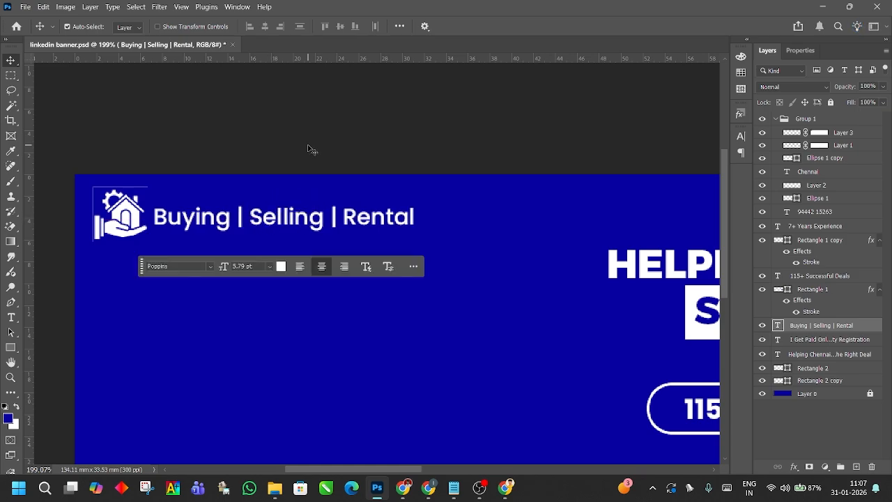
click(281, 144)
- Examine how the small house icon and the "Buying | Selling | Rental" text sit together on the banner
scroll(281, 144, down, 3)
drag(535, 229, 489, 186)
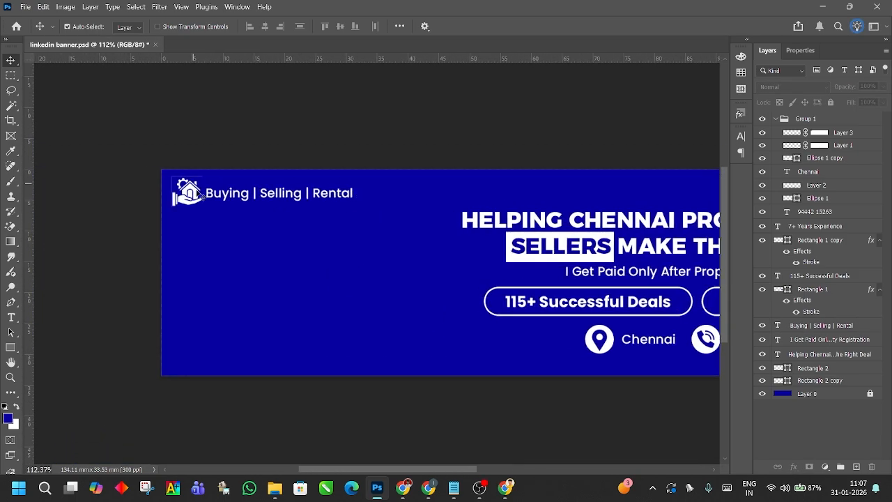
click(241, 198)
scroll(237, 200, right, 3)
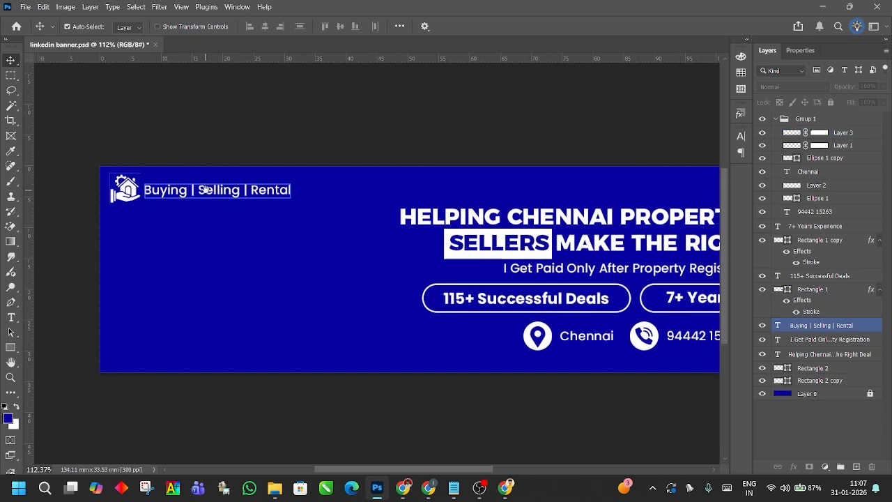
drag(206, 190, 182, 188)
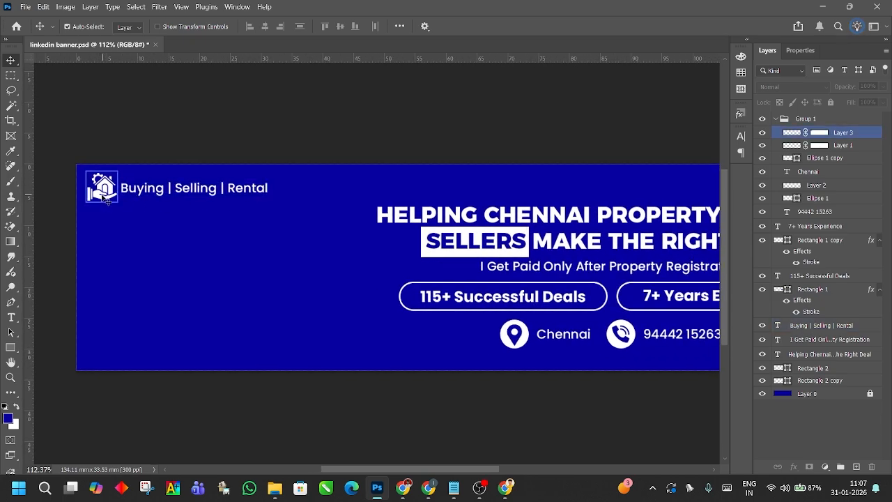
click(122, 198)
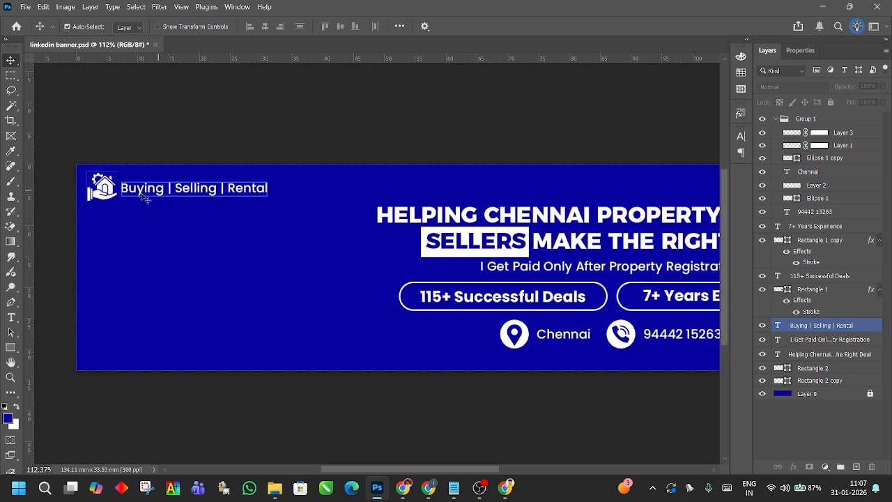
scroll(140, 197, right, 1)
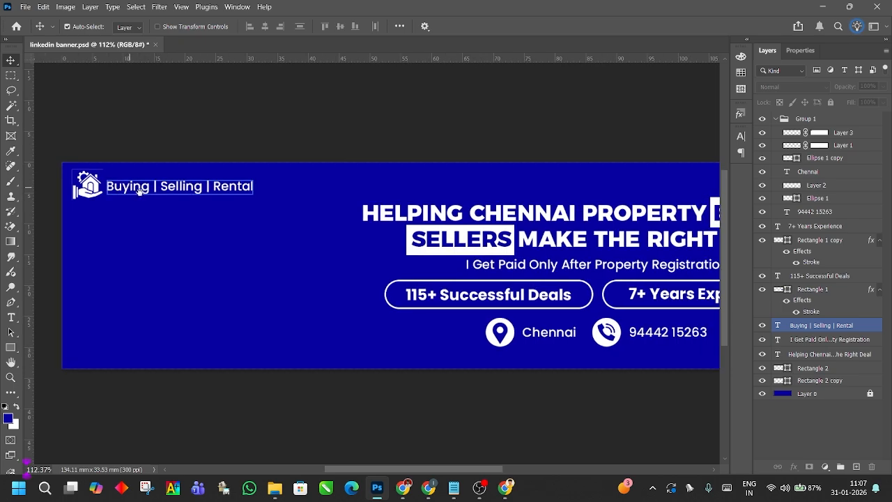
scroll(198, 193, right, 1)
scroll(198, 193, down, 1)
click(318, 207)
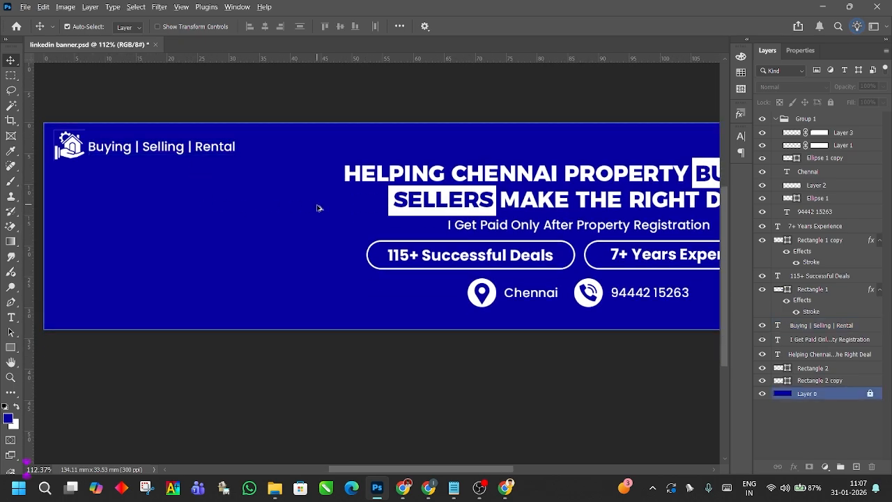
- Save the changes to linkedin banner.psd and review the whole banner layout
scroll(317, 210, down, 2)
scroll(313, 217, right, 3)
click(491, 339)
key(ctrl+s)
mouse_move(525, 364)
mouse_down()
mouse_move(555, 379)
mouse_move(528, 366)
mouse_move(538, 362)
mouse_up()
scroll(340, 228, down, 1)
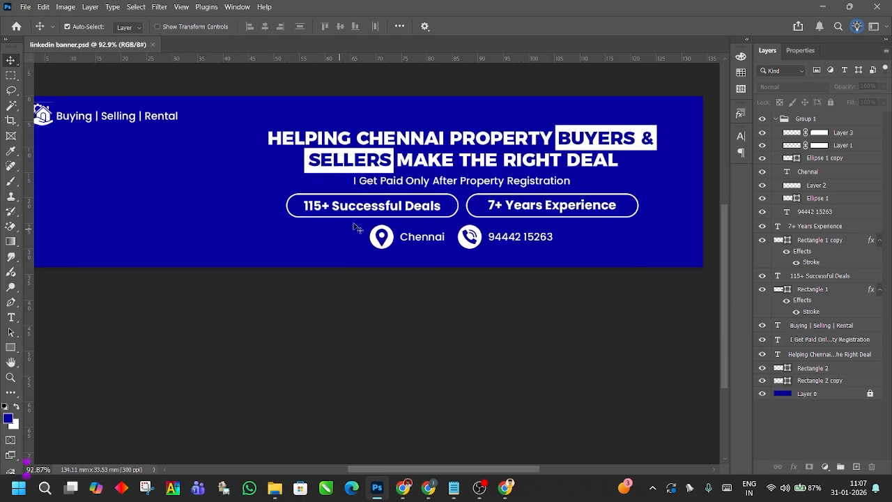
scroll(363, 213, down, 2)
click(363, 214)
drag(196, 185, 226, 267)
click(661, 233)
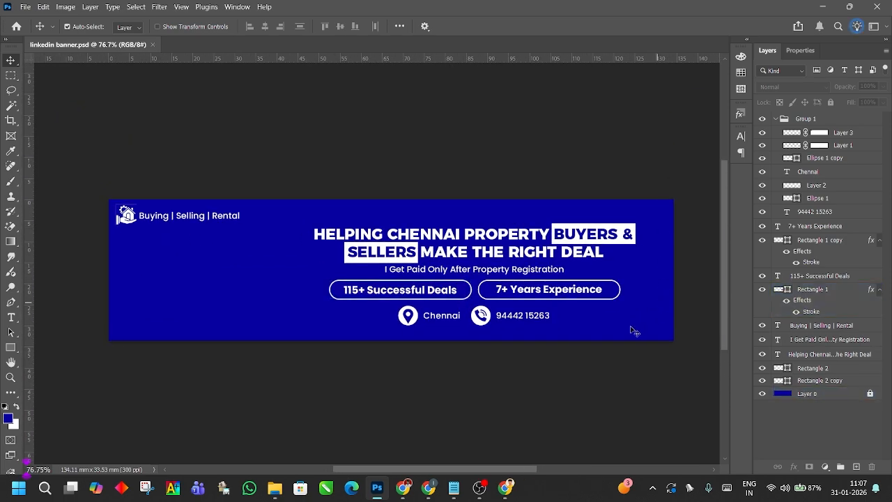
scroll(669, 247, down, 1)
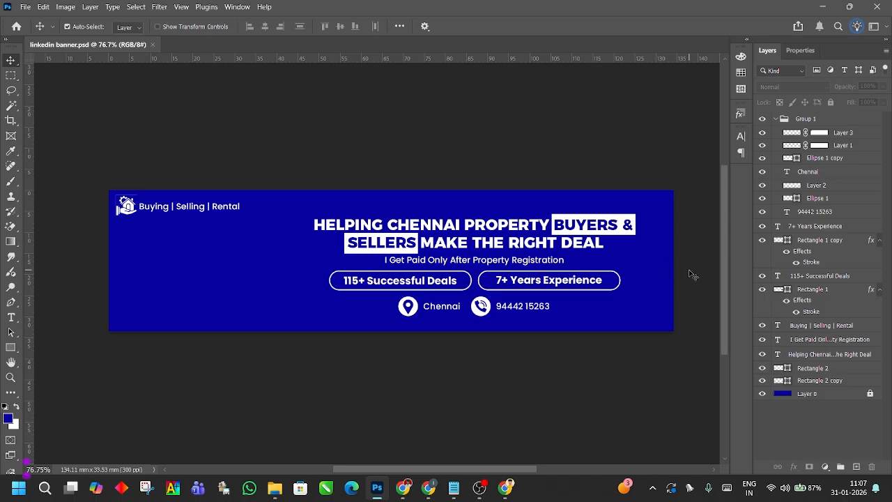
- Switch to Chrome and search Google Images for "property background"
key(alt+Tab)
scroll(179, 90, up, 2)
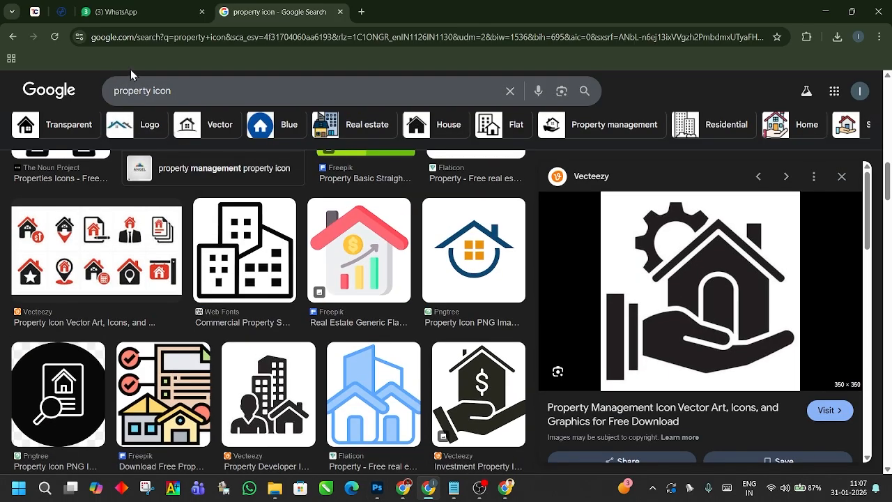
double_click(177, 93)
text(backgrou)
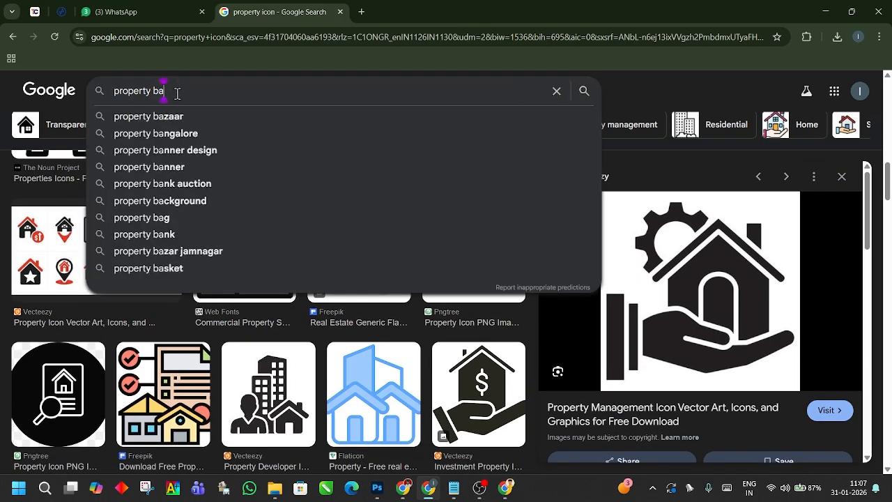
text(nd)
key(Return)
- Browse the property background results and open the preview of the Pngtree city skyline image
scroll(642, 239, down, 5)
scroll(701, 254, down, 7)
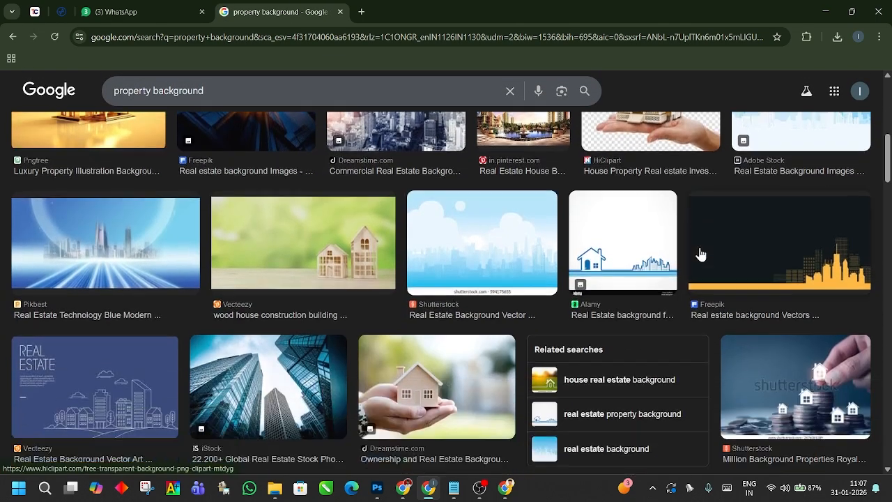
scroll(701, 253, down, 2)
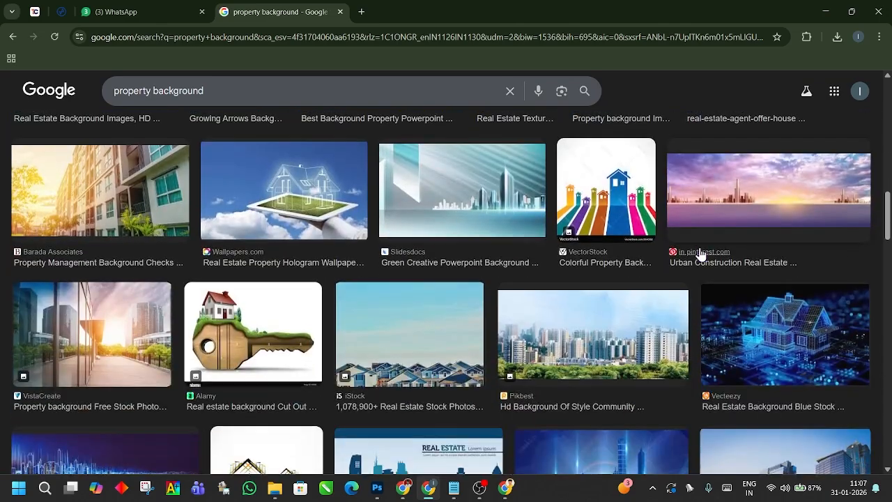
scroll(701, 254, down, 2)
scroll(651, 273, down, 3)
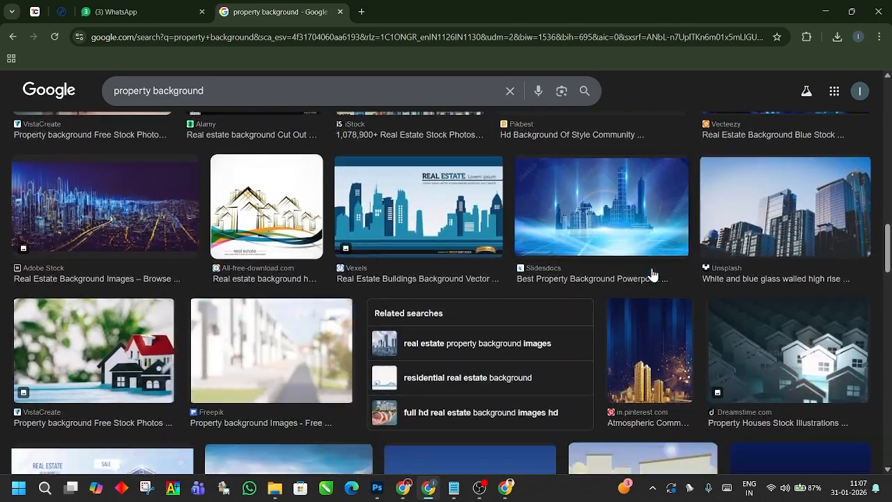
scroll(498, 301, up, 6)
scroll(498, 301, up, 11)
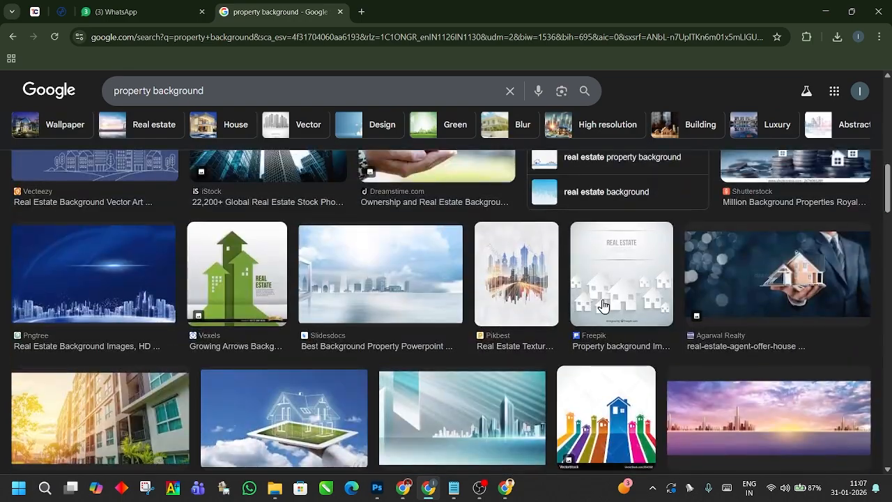
scroll(796, 304, up, 3)
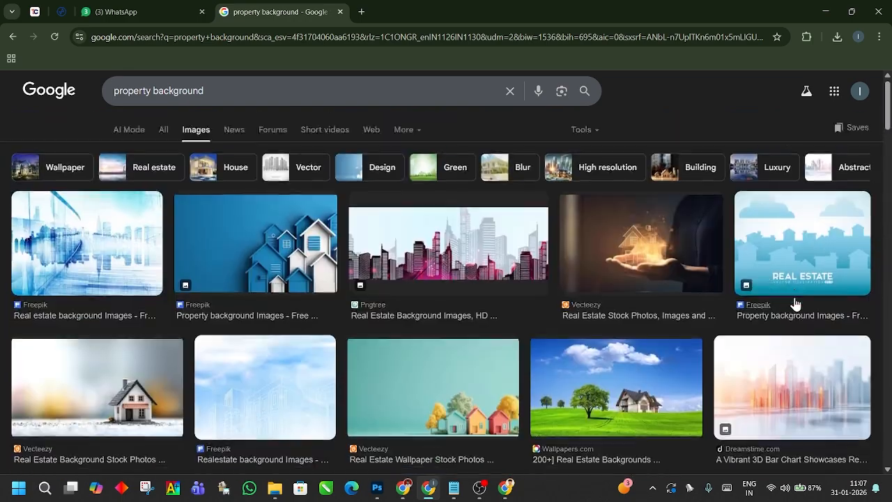
click(461, 270)
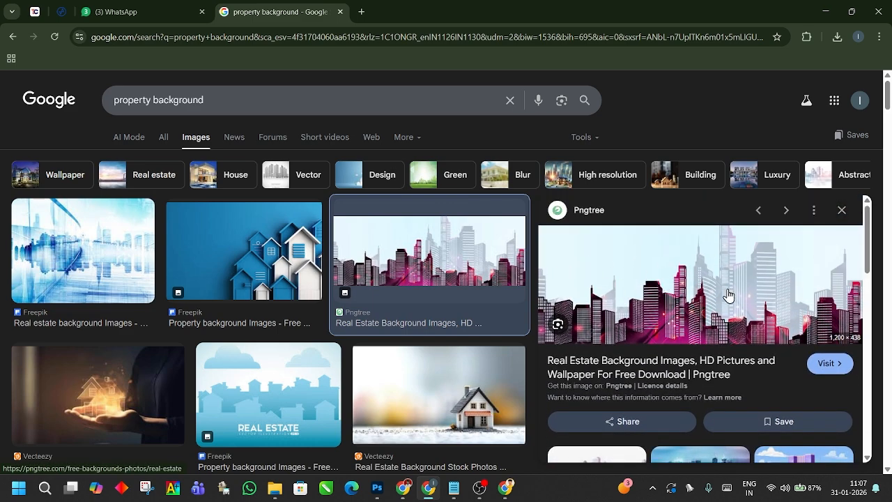
- Copy the Pngtree city skyline image, switch to Photoshop and paste it into the banner
right_click(736, 296)
click(624, 218)
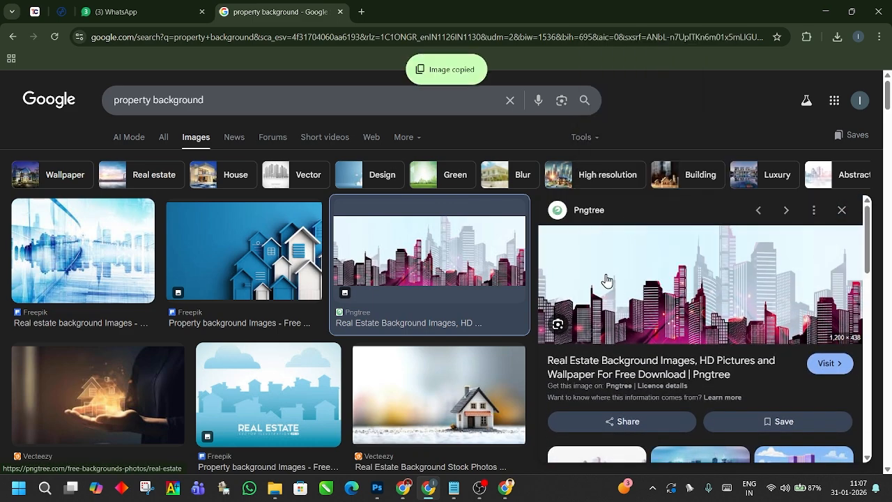
key(alt+Tab)
key(ctrl+v)
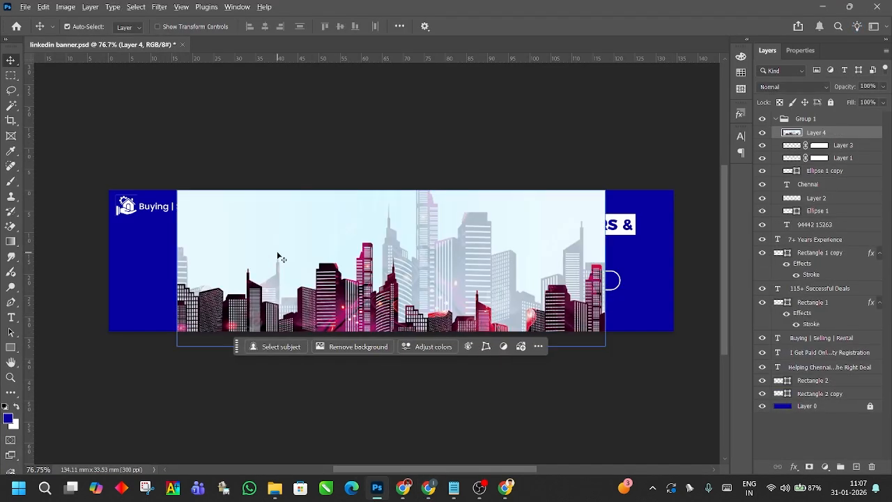
- Reposition and transform the pasted skyline image so that it covers the full width of the banner
scroll(287, 266, down, 2)
key(ctrl+t)
drag(202, 265, 155, 263)
drag(523, 263, 543, 251)
key(Return)
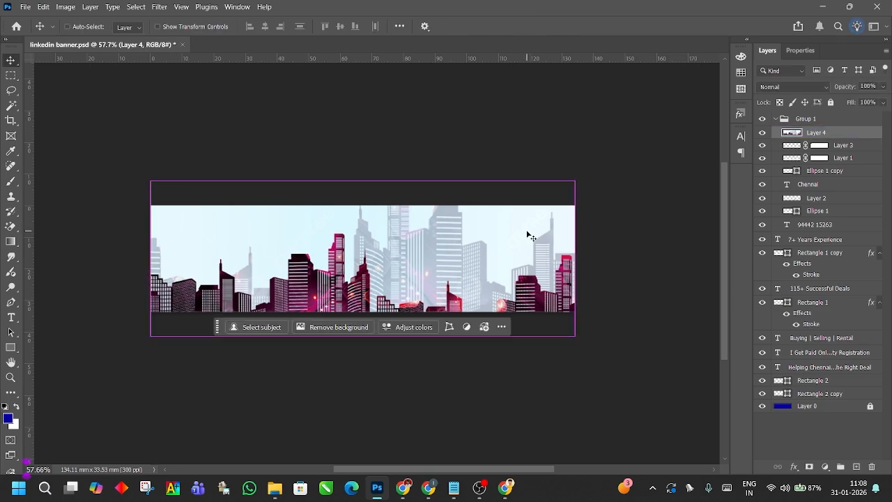
- Move the skyline layer behind all banner text and shapes, directly above the solid blue background layer
key(ctrl+shift+bracketleft)
key(ctrl+shift+bracketleft)
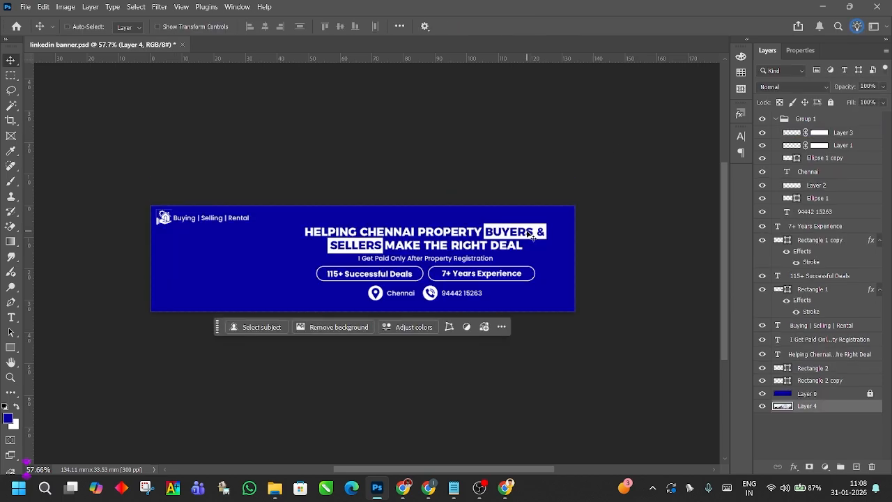
key(ctrl+bracketright)
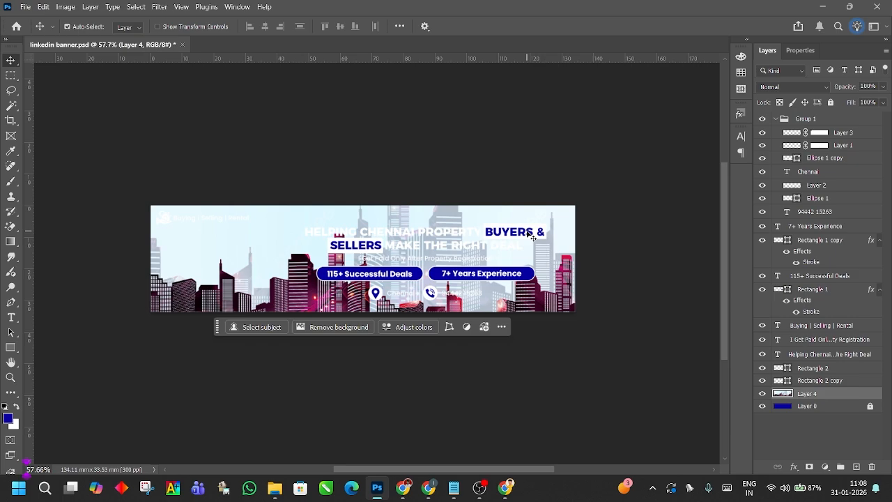
- Try blend modes such as Saturation, Pin Light and Hard Mix on the skyline layer and settle on Vivid Light
key(shift+minus)
key(shift+minus)
key(shift+minus)
key(shift+minus)
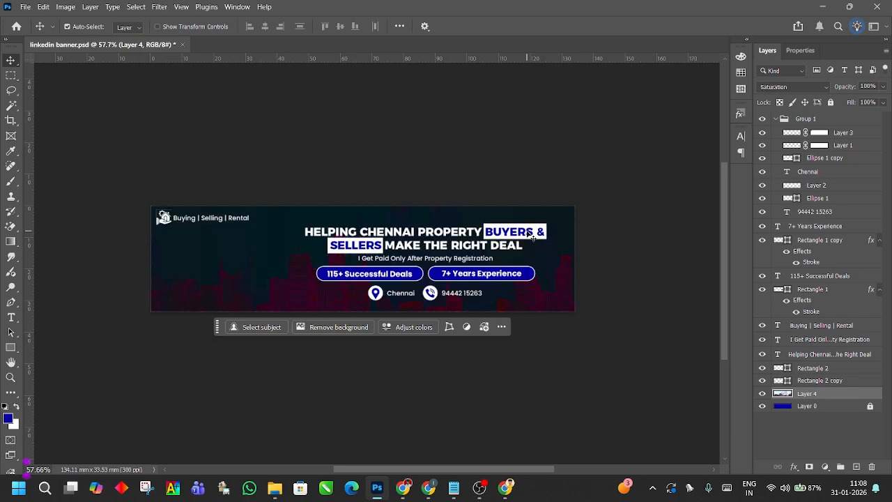
key(shift+minus)
key(shift+minus)
key(shift+minus)
key(shift+minus)
key(shift+minus)
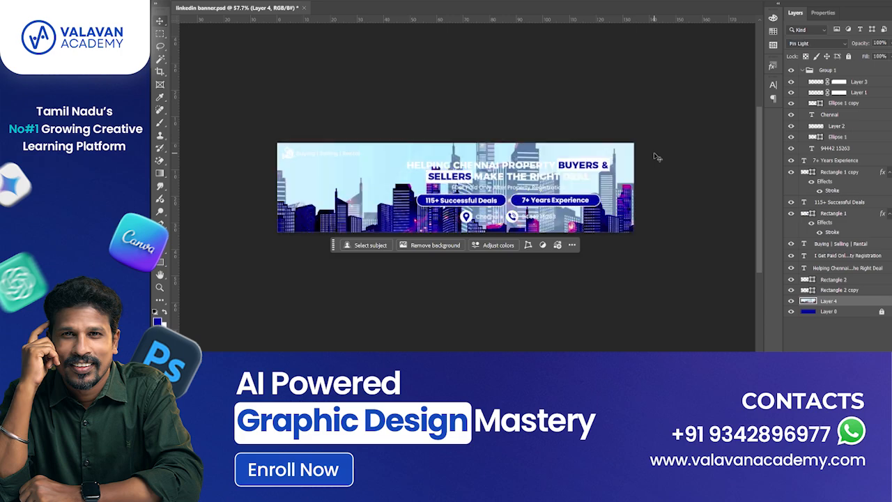
key(shift+equal)
key(shift+equal)
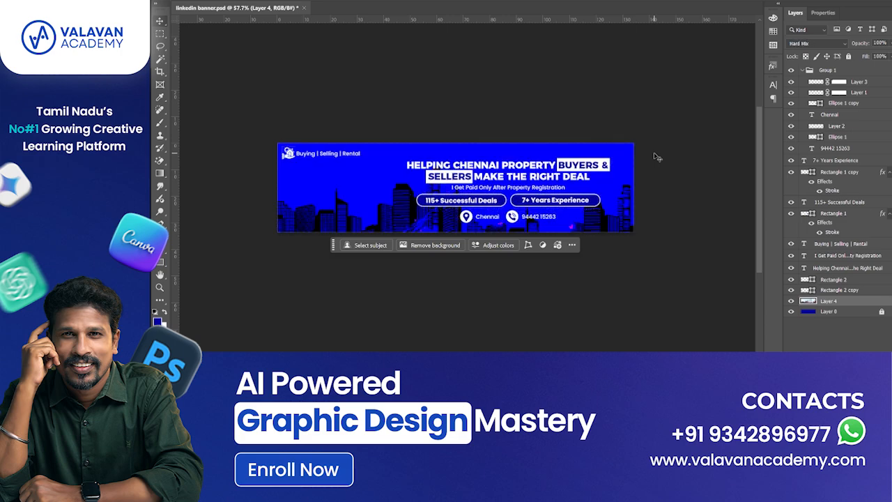
key(shift+minus)
key(shift+minus)
key(shift+minus)
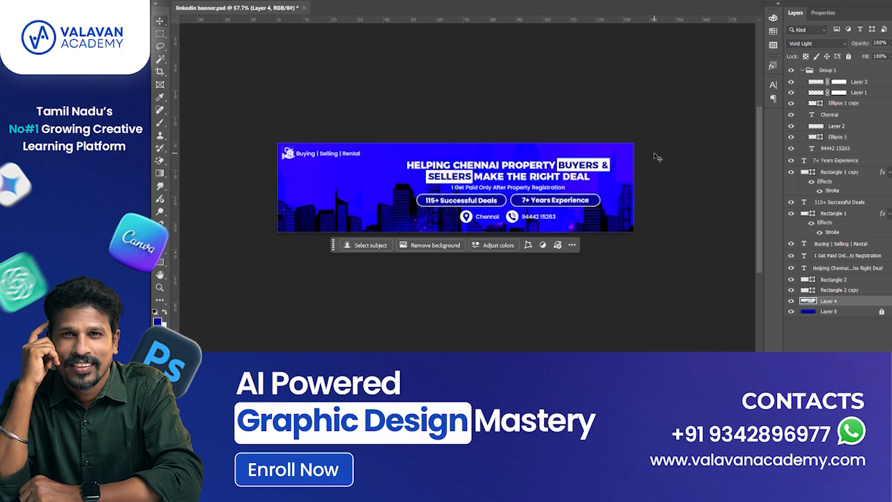
key(shift+equal)
key(shift+minus)
- Try the skyline layer at 10% and 25% opacity and compare it with the banner text
scroll(686, 197, up, 2)
drag(692, 176, 673, 209)
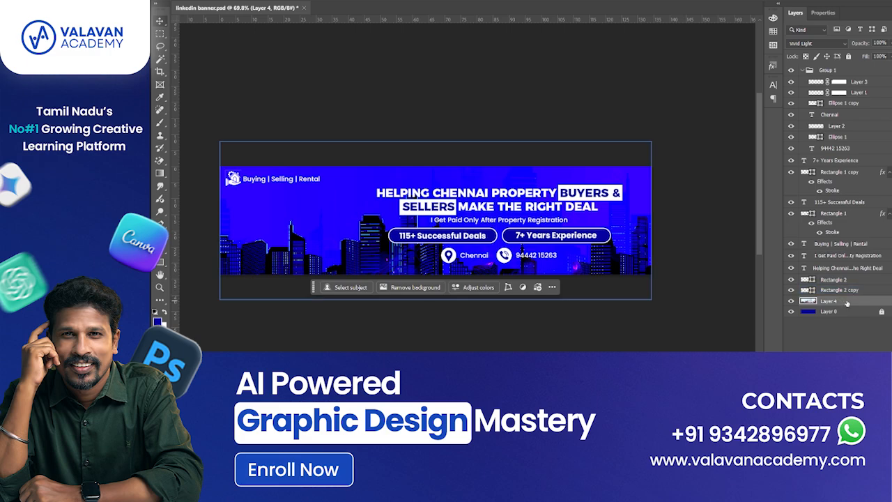
key(1)
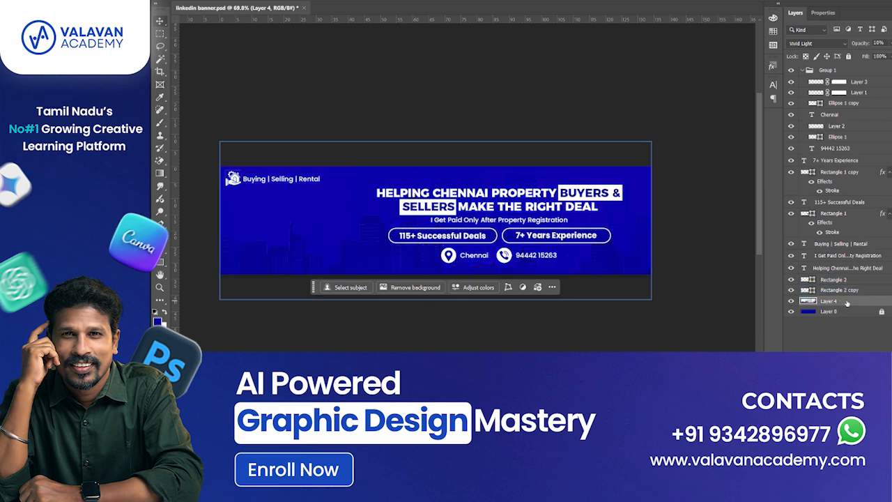
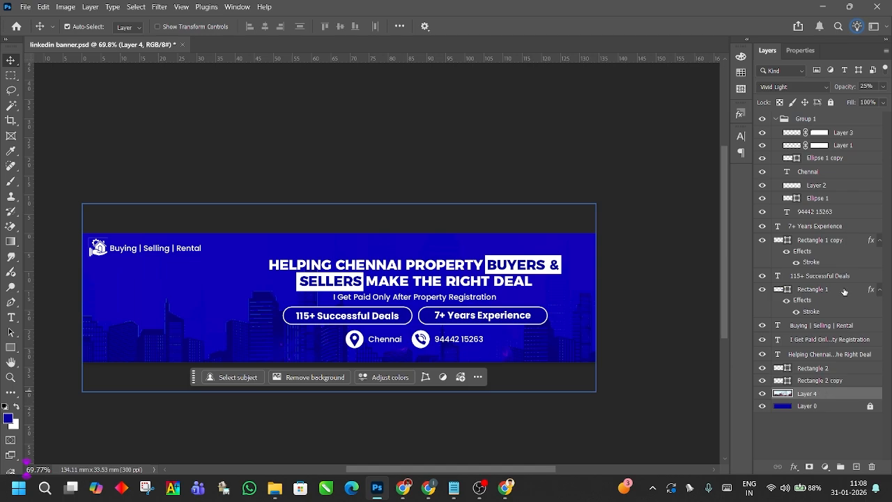
click(678, 272)
scroll(679, 272, down, 1)
scroll(657, 264, up, 1)
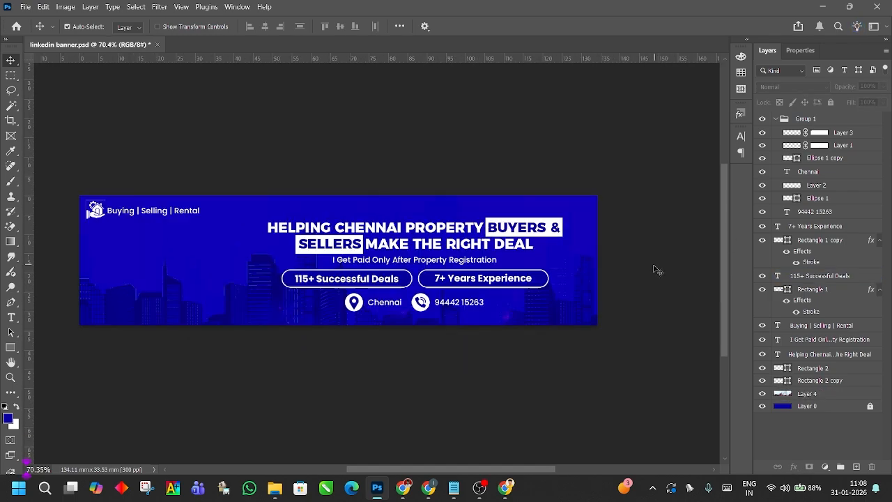
- Set the skyline layer's opacity to 20%
drag(653, 290, 690, 327)
click(826, 396)
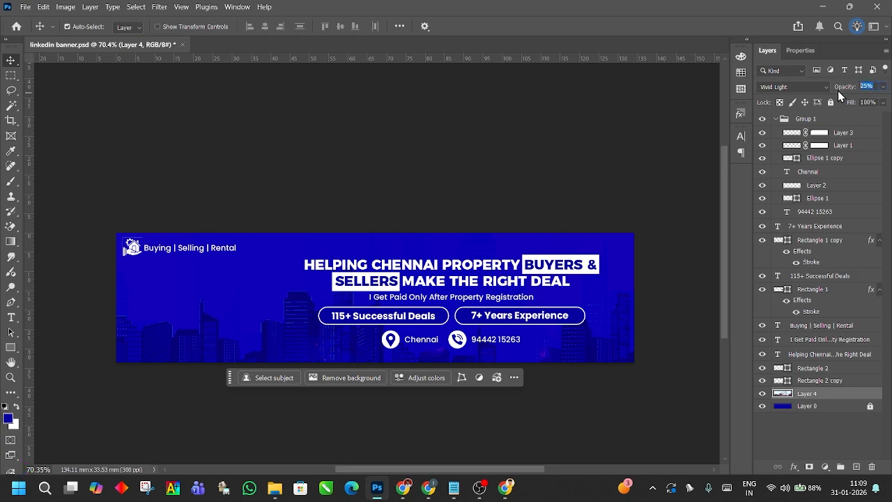
text(20)
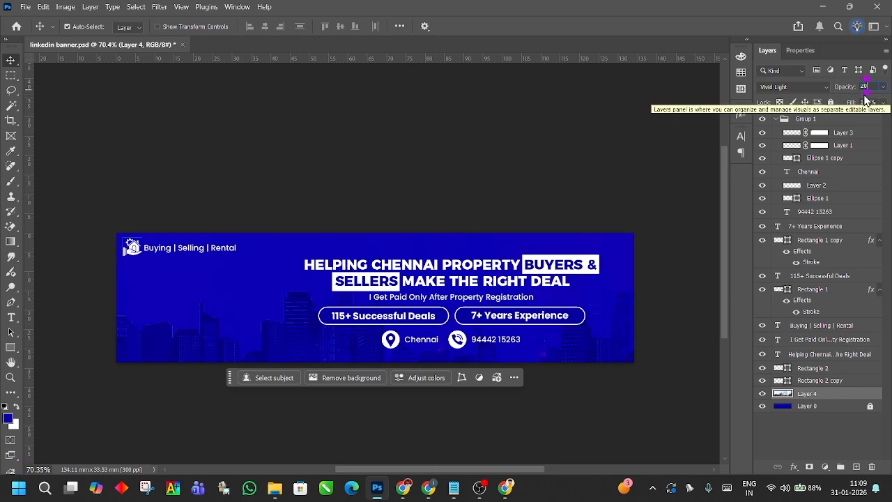
click(203, 128)
drag(454, 216, 452, 171)
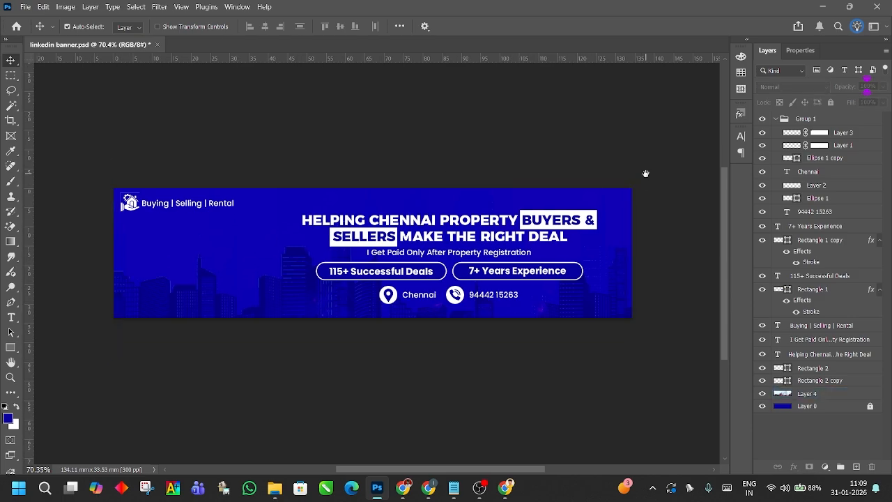
- Check the faded skyline behind the headline, pills and contact row, and save linkedin banner.psd
drag(646, 173, 653, 210)
scroll(657, 207, up, 2)
drag(677, 256, 632, 172)
scroll(449, 224, up, 3)
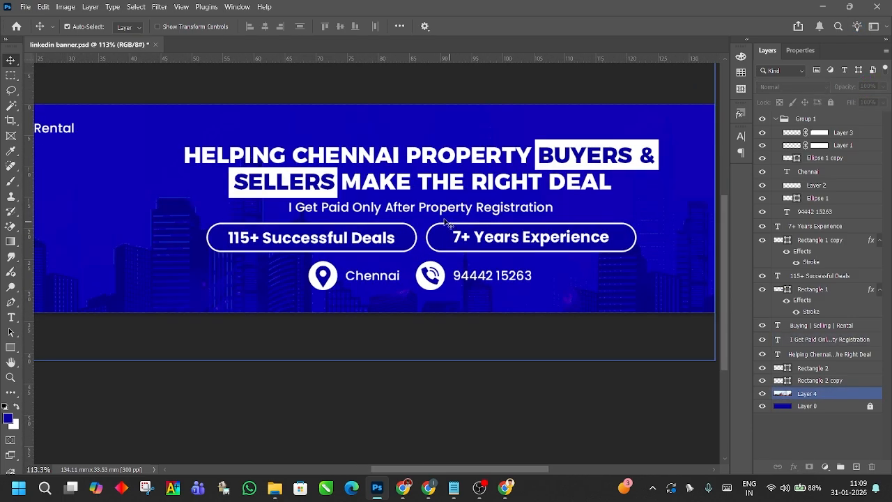
click(446, 215)
click(507, 257)
drag(507, 257, 495, 258)
key(ctrl+s)
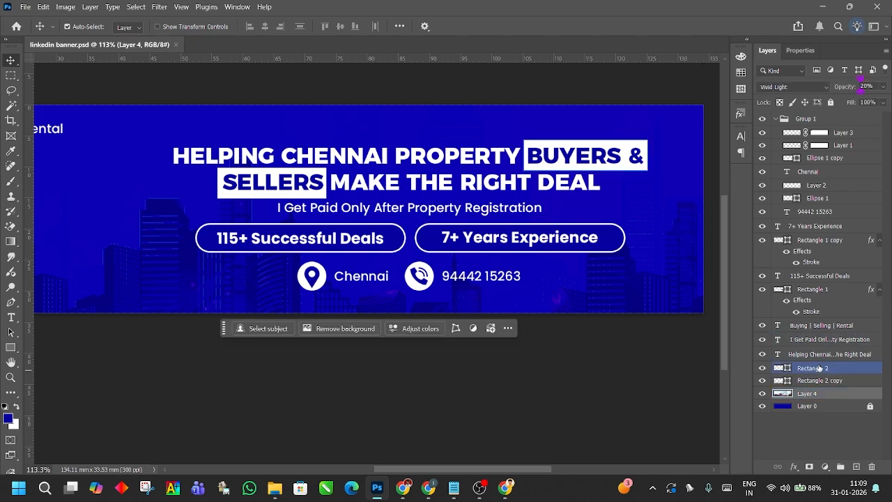
- Lock the skyline layer completely so it stays fixed behind the banner content
click(830, 102)
scroll(605, 258, down, 2)
scroll(605, 258, down, 2)
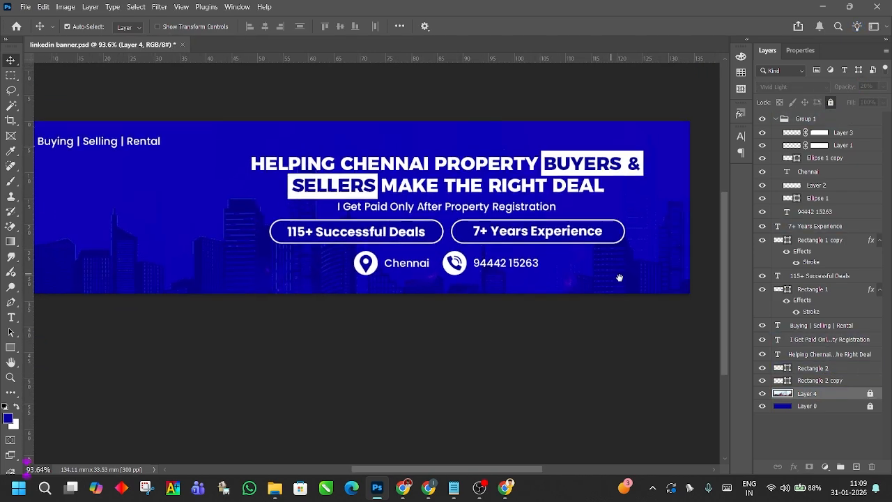
- Select both pills together with the location and phone row and shift them slightly down
drag(333, 297, 537, 246)
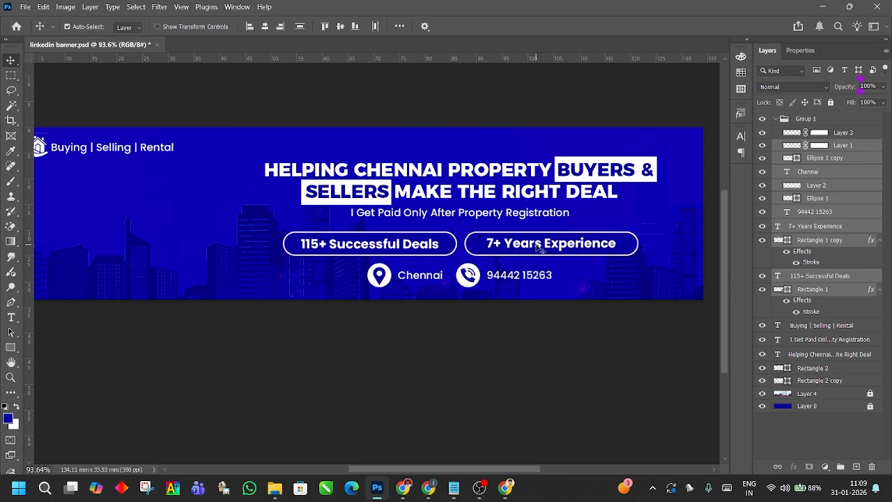
click(334, 233)
scroll(333, 232, up, 3)
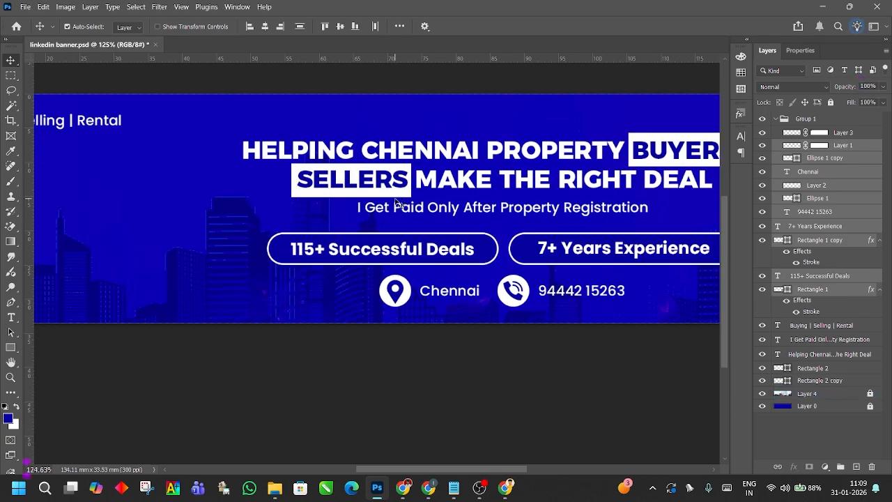
- Move the "I Get Paid Only After Property Registration" tagline slightly down between headline and pills, and save the banner
click(433, 212)
drag(493, 211, 494, 217)
scroll(493, 216, down, 2)
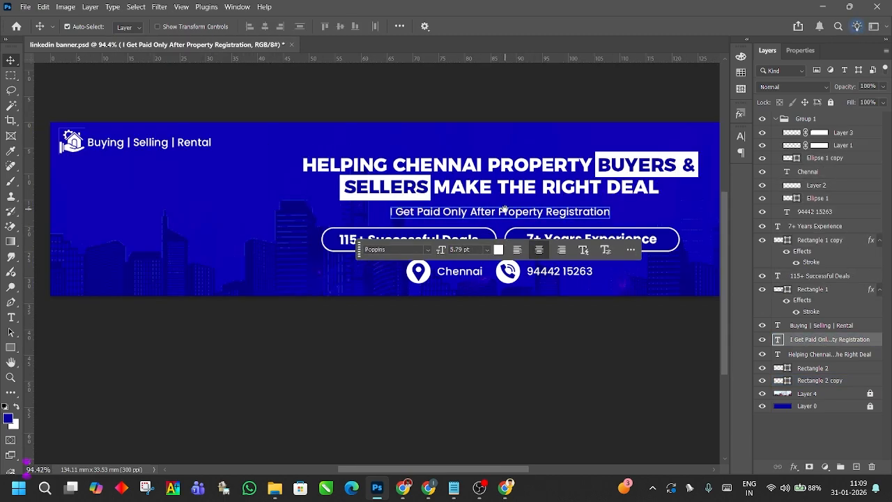
click(565, 118)
scroll(569, 115, down, 2)
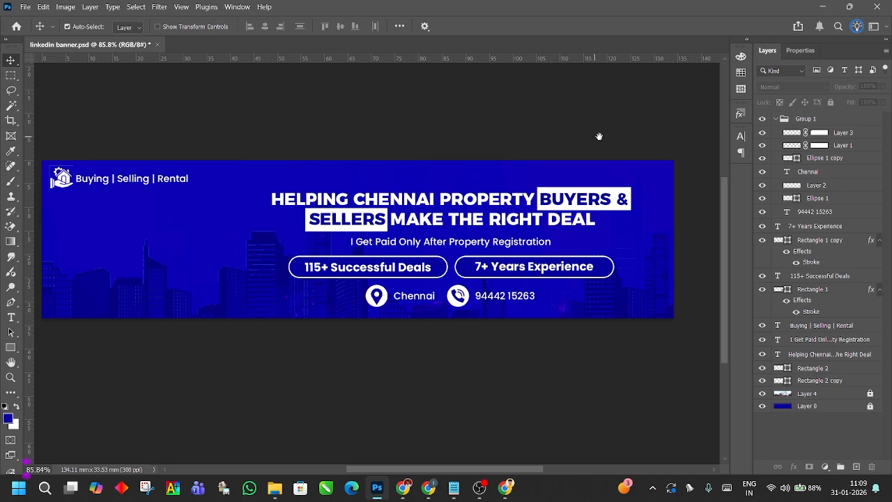
key(ctrl+s)
scroll(579, 178, up, 1)
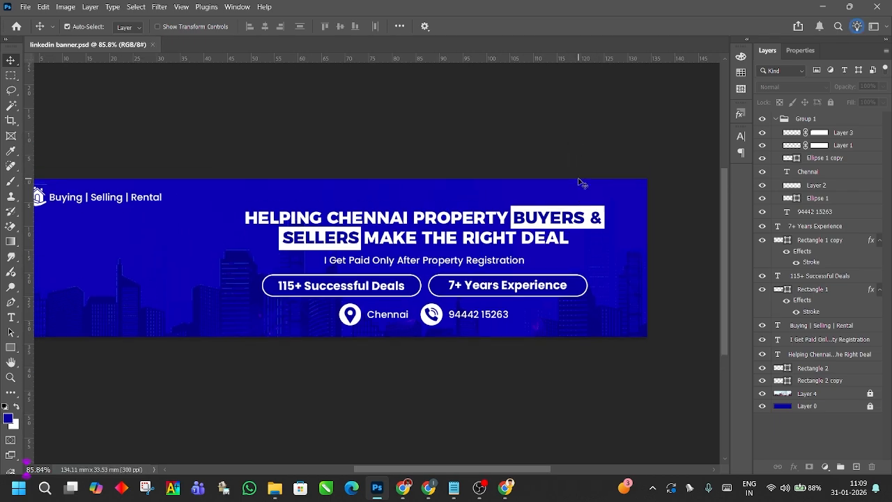
- Select the location and phone row with its icons and nudge it slightly down from the pills
scroll(581, 182, down, 2)
scroll(438, 281, up, 2)
drag(319, 335, 550, 303)
drag(444, 316, 439, 319)
scroll(438, 319, down, 1)
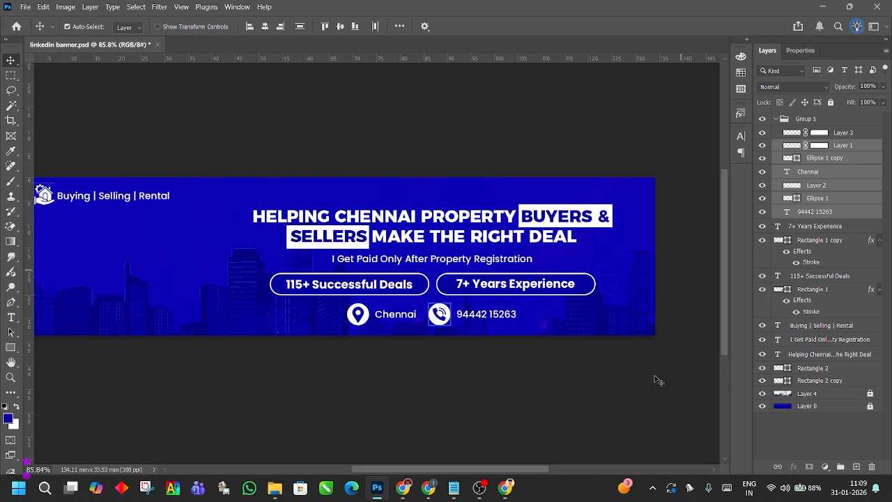
- Deselect the contact row, save linkedin banner.psd and review the complete banner
ctrl+click(549, 388)
key(ctrl+s)
drag(504, 380, 558, 379)
scroll(599, 399, down, 3)
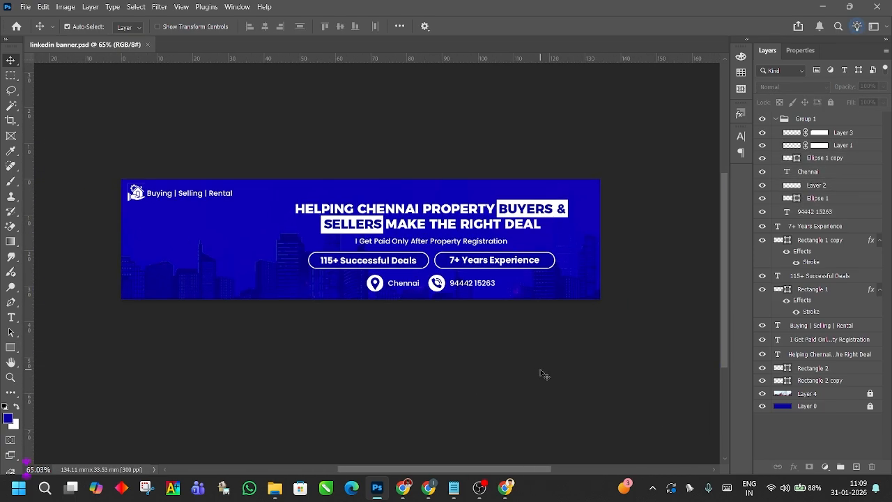
scroll(538, 368, up, 1)
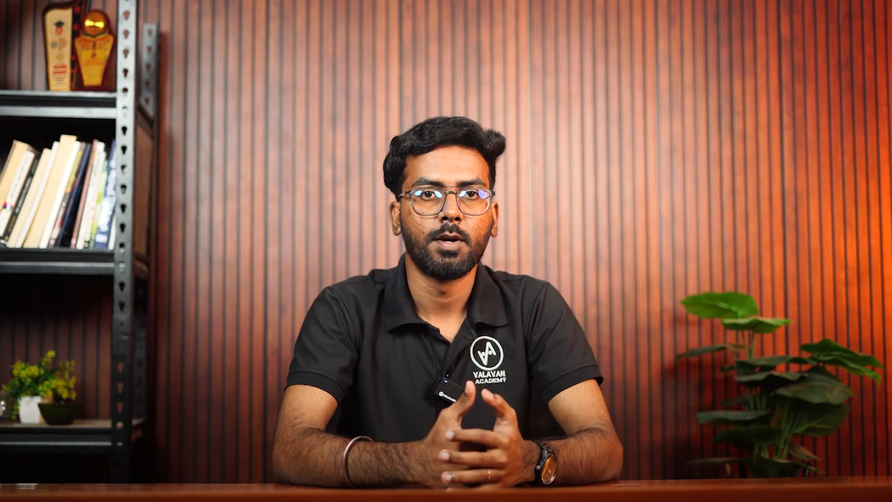